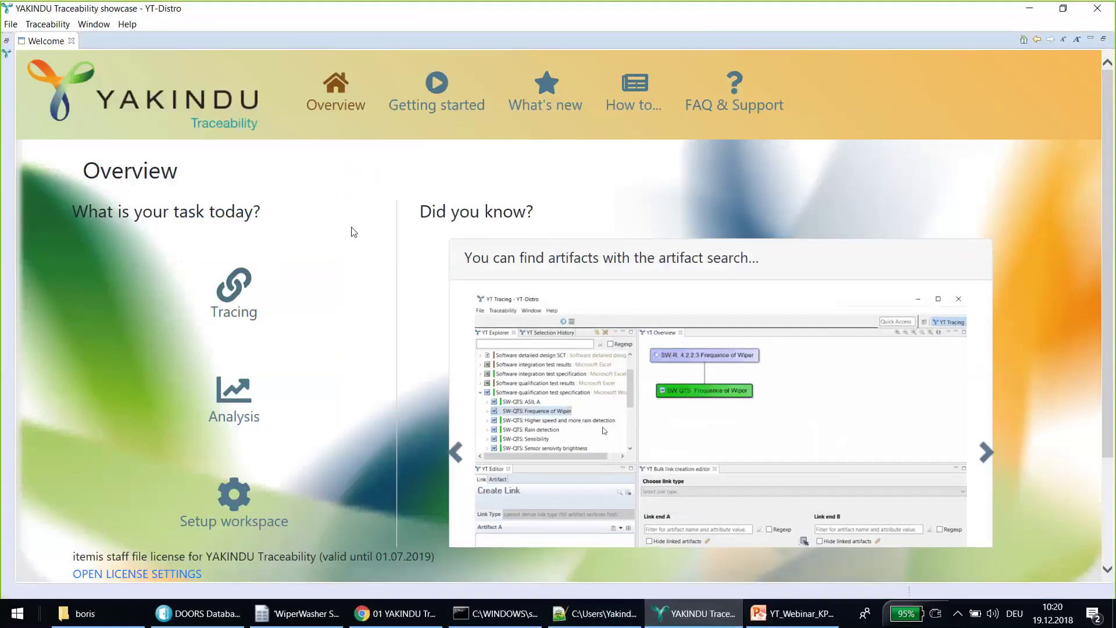
Look at the Getting started page and briefly play the YAKINDU Traceability introduction video
left_click_drag(71, 212, 281, 212)
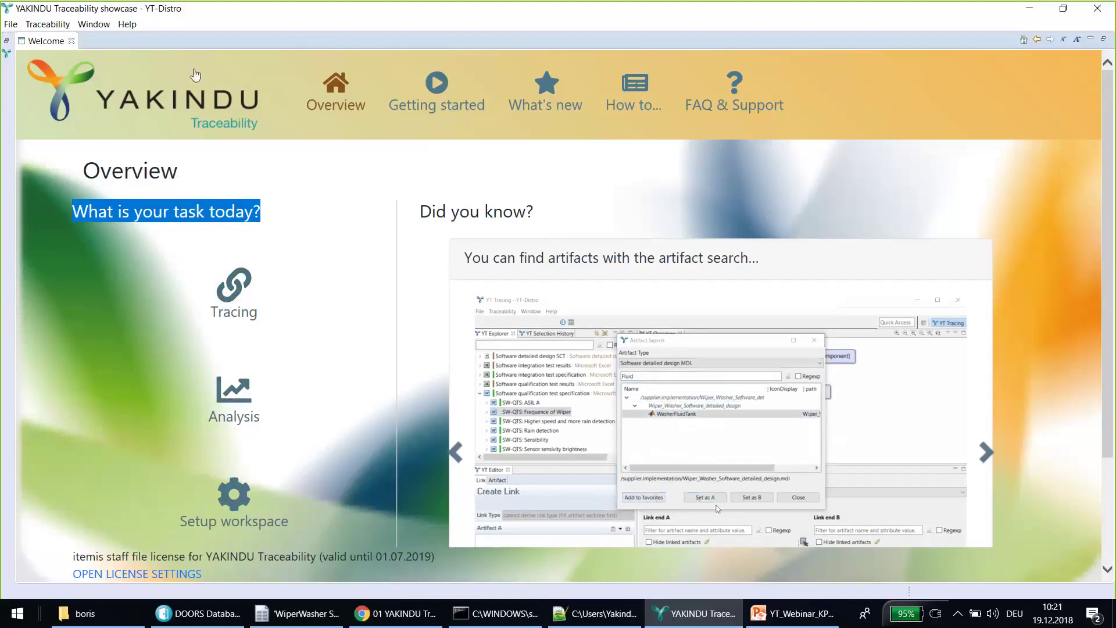
left_click(437, 84)
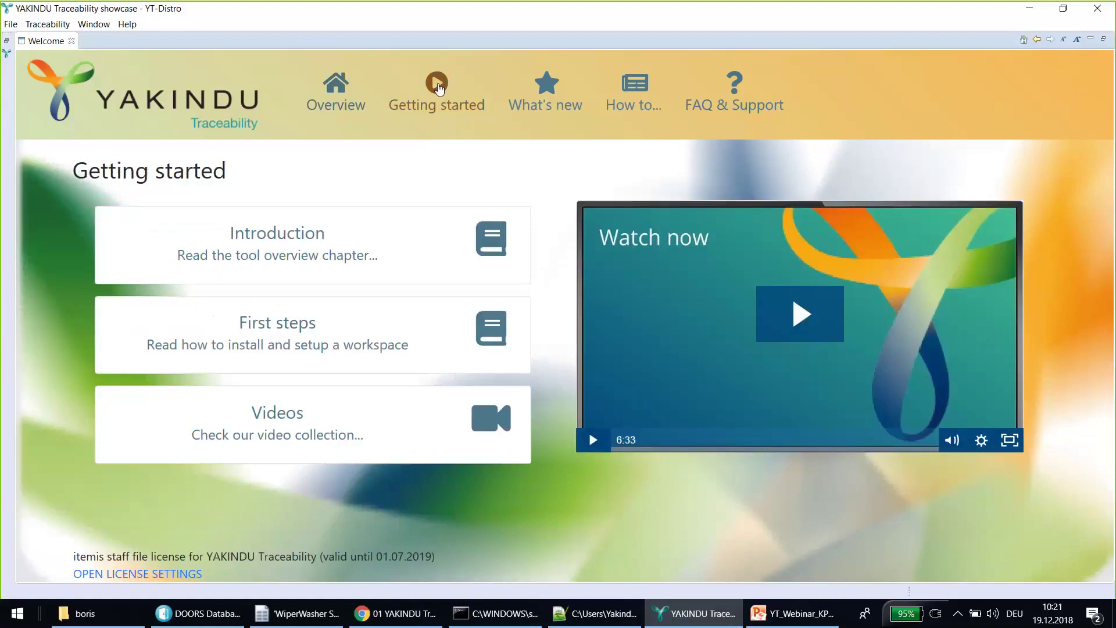
left_click(802, 318)
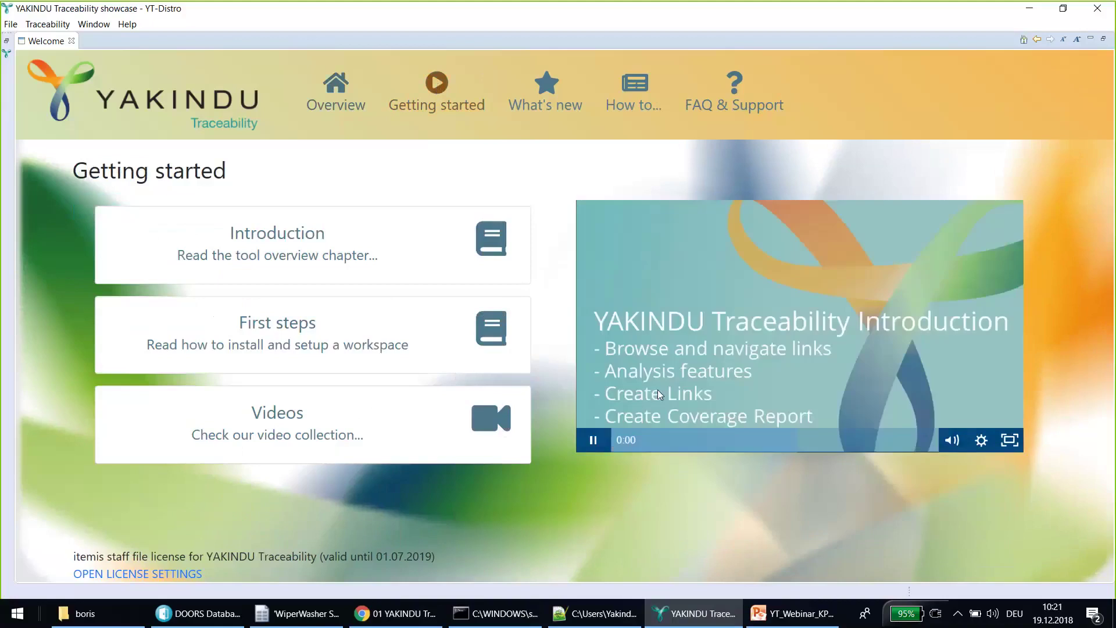
left_click(594, 442)
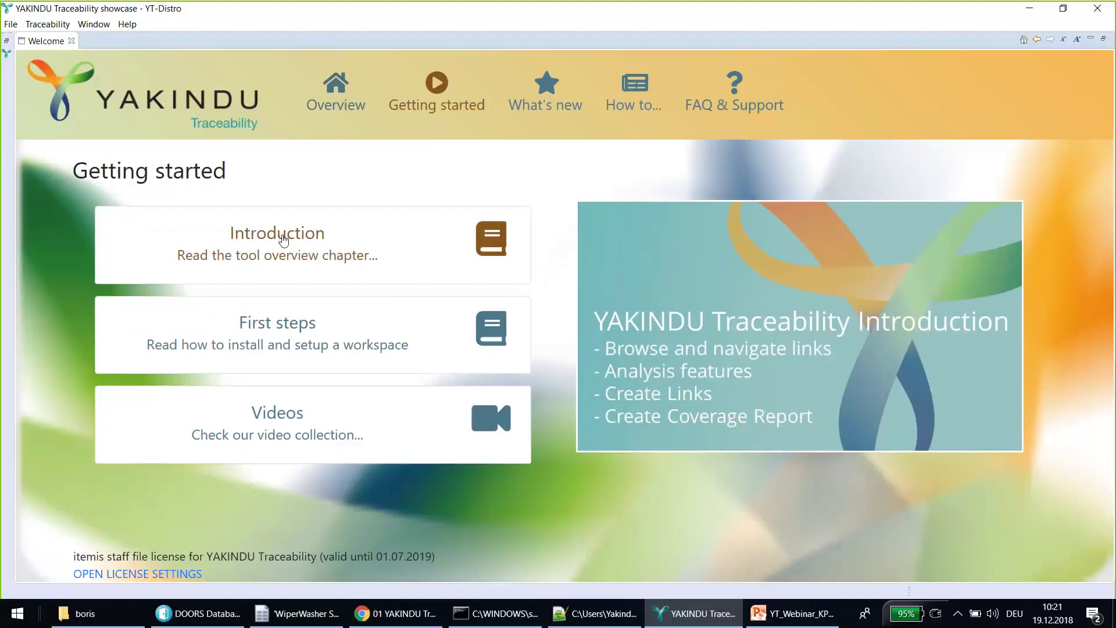
View the What's new and FAQ & Support pages and return to the Overview page
left_click(542, 102)
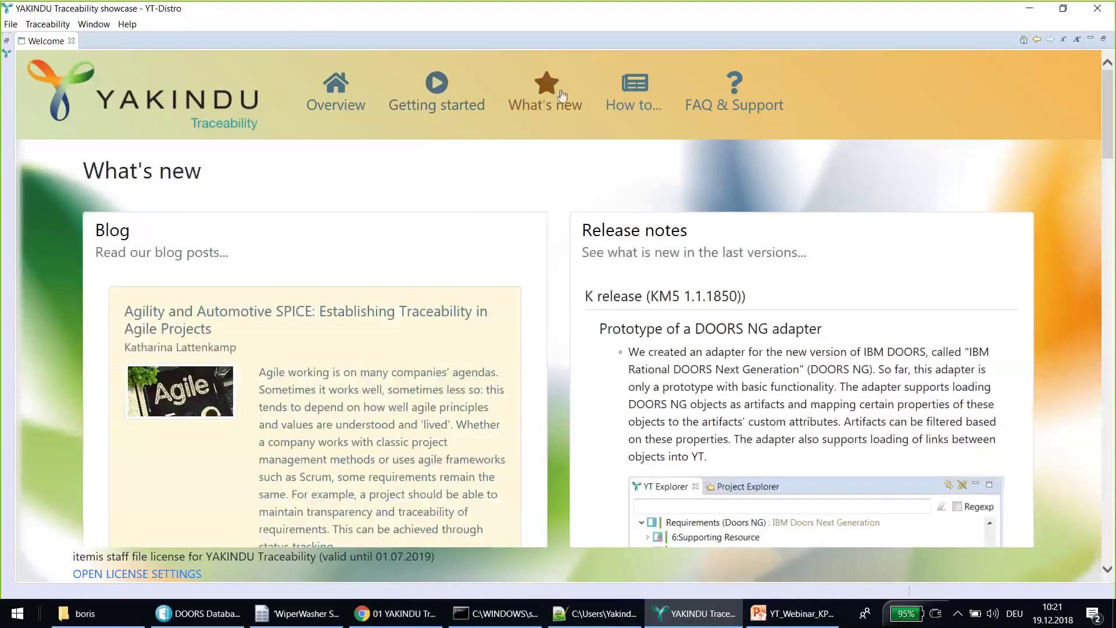
left_click(735, 88)
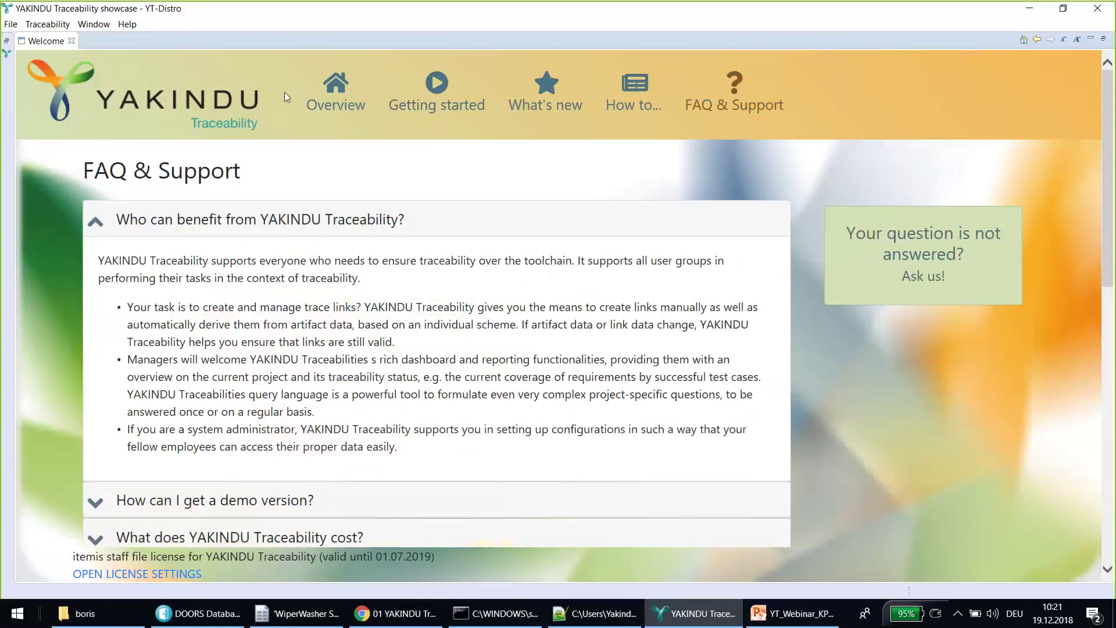
left_click(336, 88)
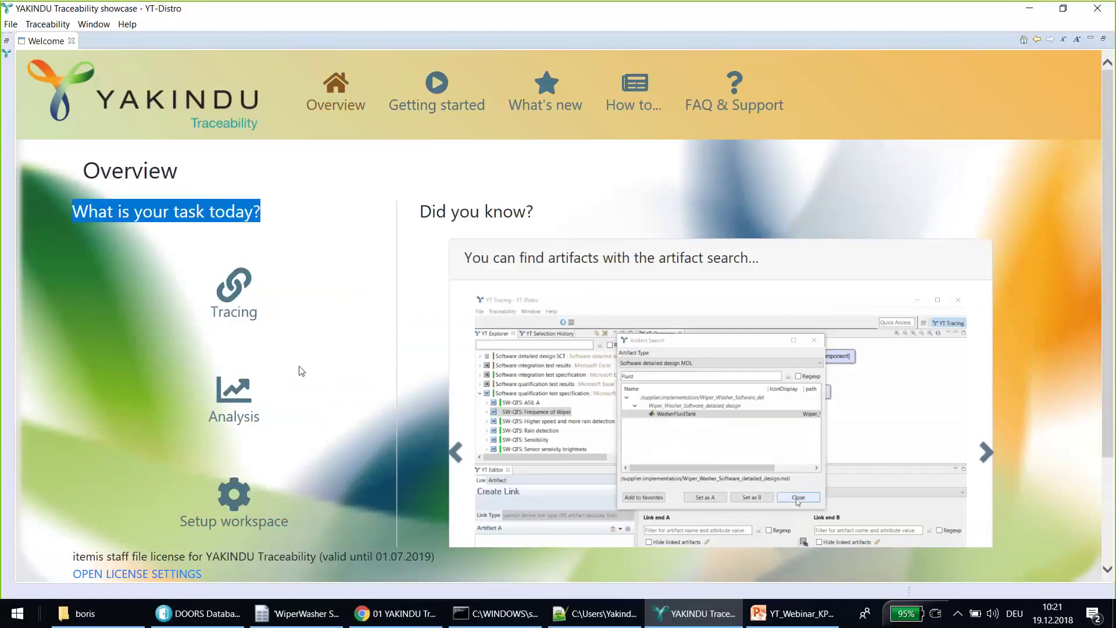
Open the Tracing workspace and look over its requirement groups, bulk link creation editor and issues list
left_click(235, 290)
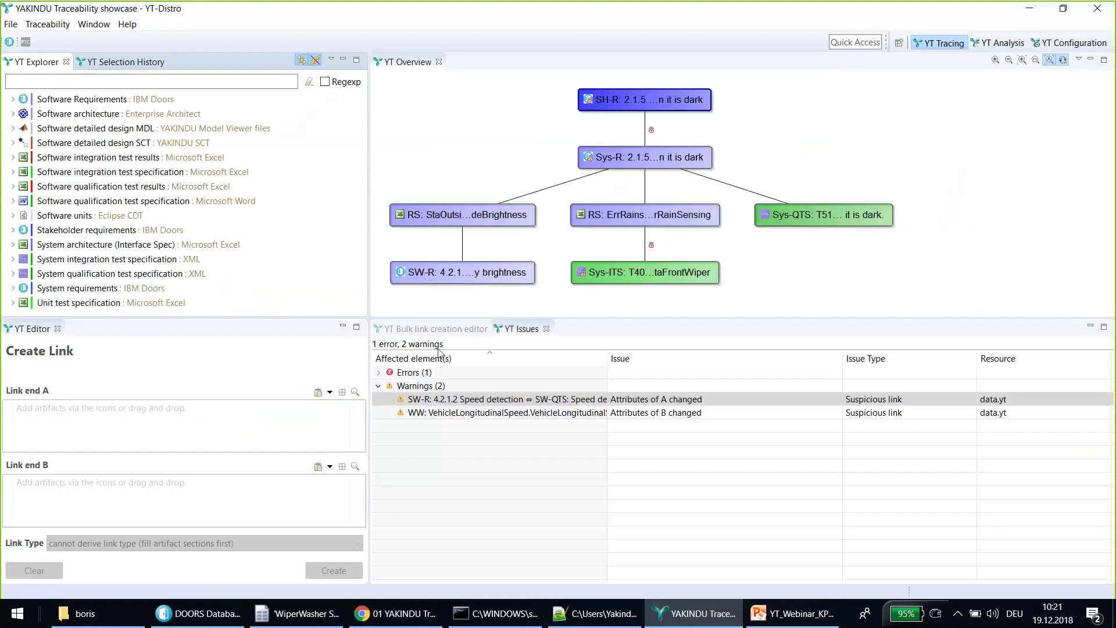
left_click(478, 432)
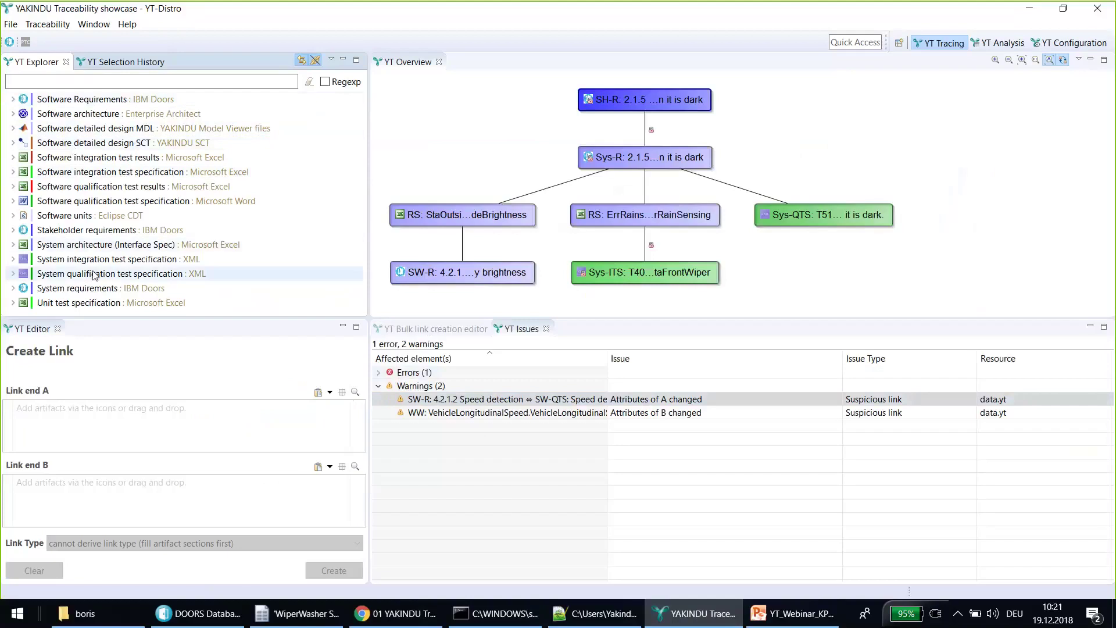
left_click(77, 232)
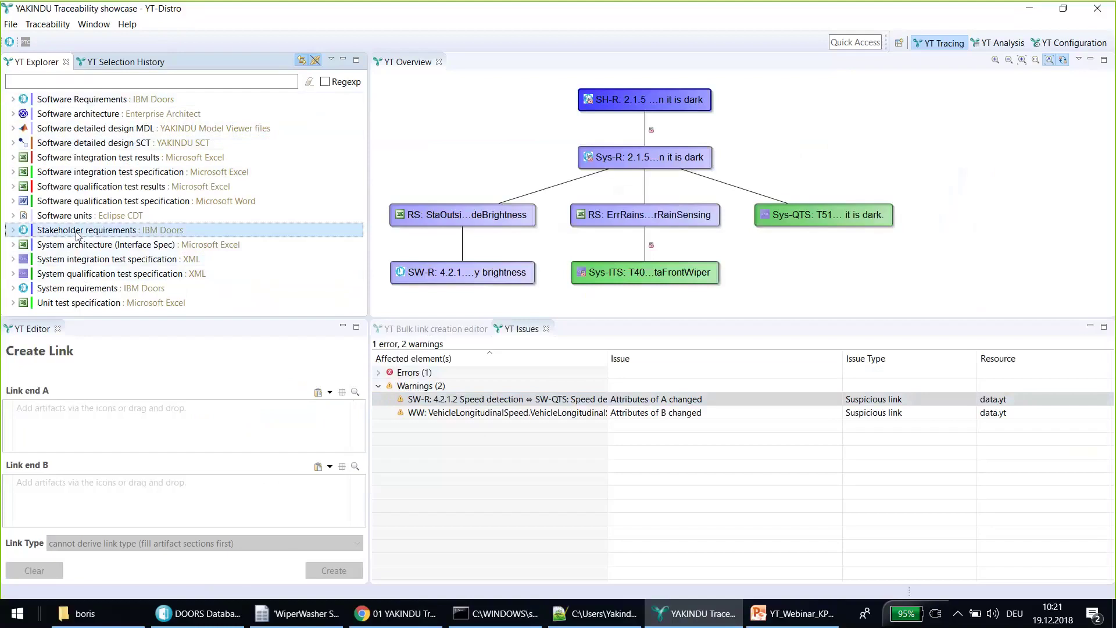
left_click(70, 291)
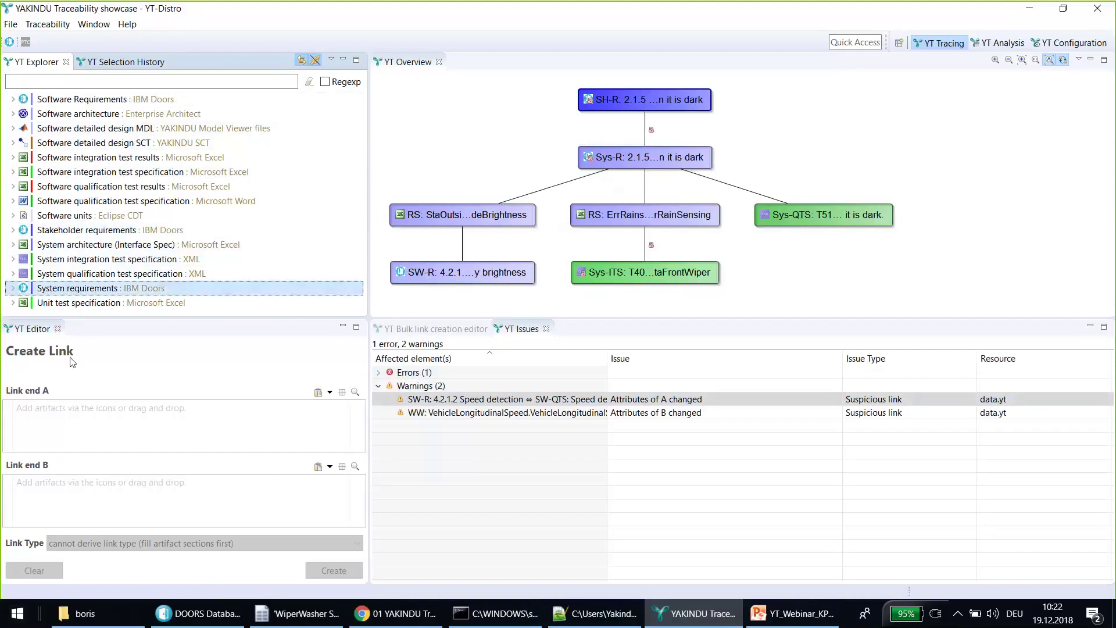
left_click(428, 330)
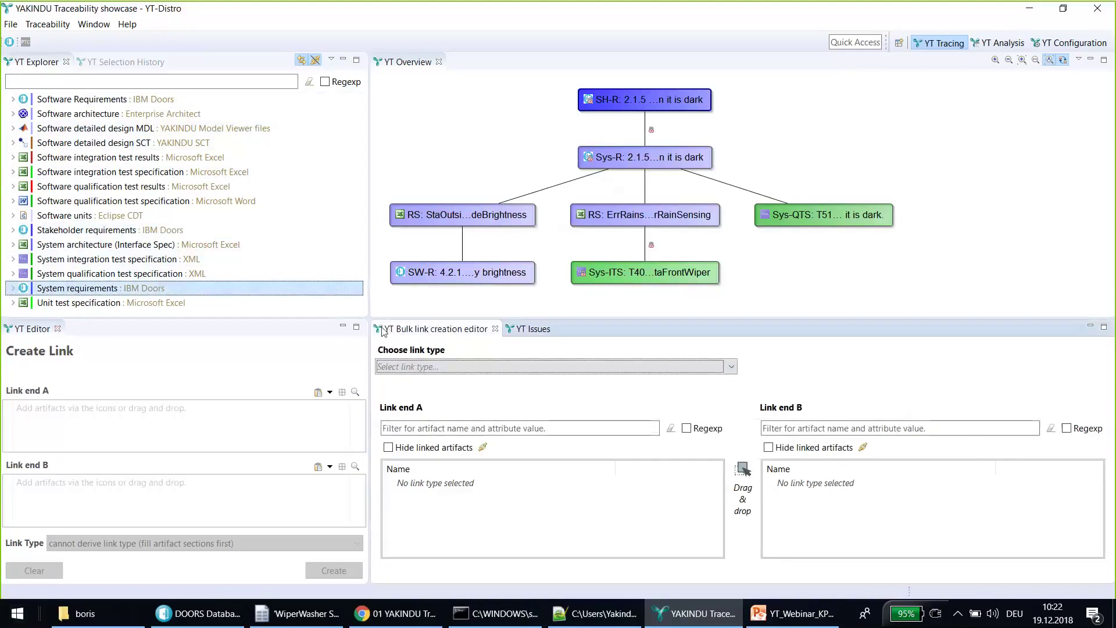
left_click(530, 329)
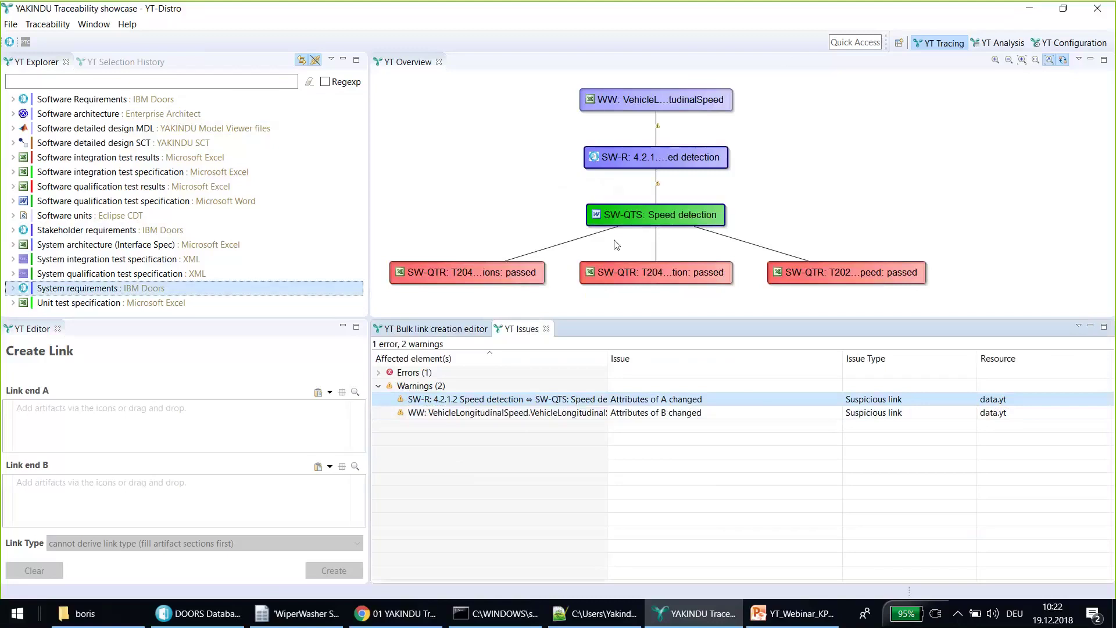
Expand the Stakeholder requirements and view the trace graphs of SH-R 1, 1.1 and 1.2
left_click(13, 231)
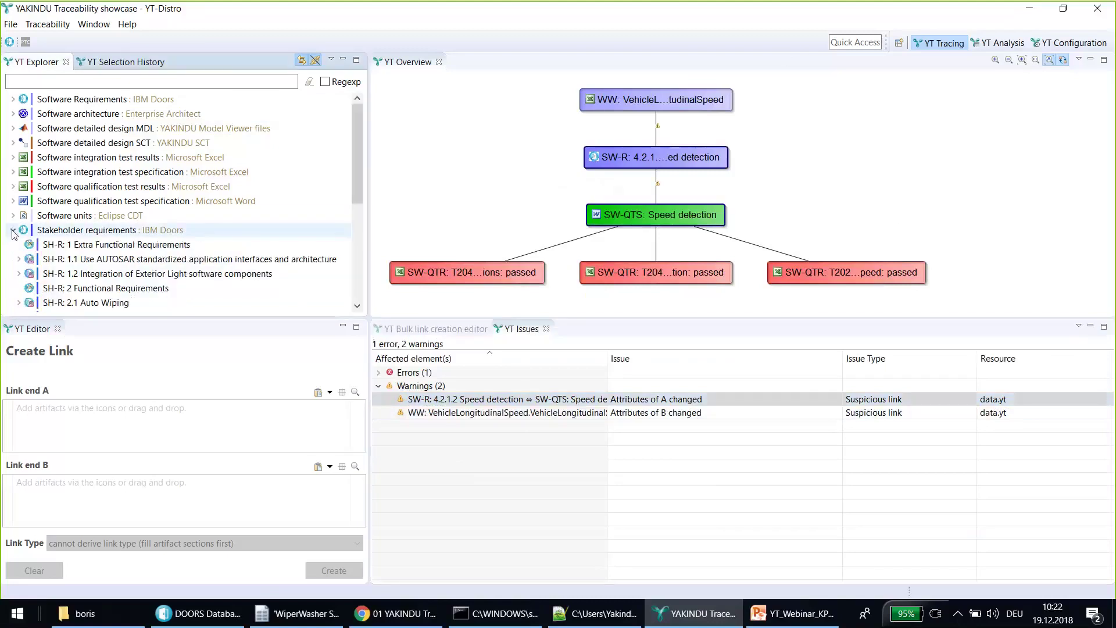
left_click(350, 185)
left_click_drag(356, 177, 361, 238)
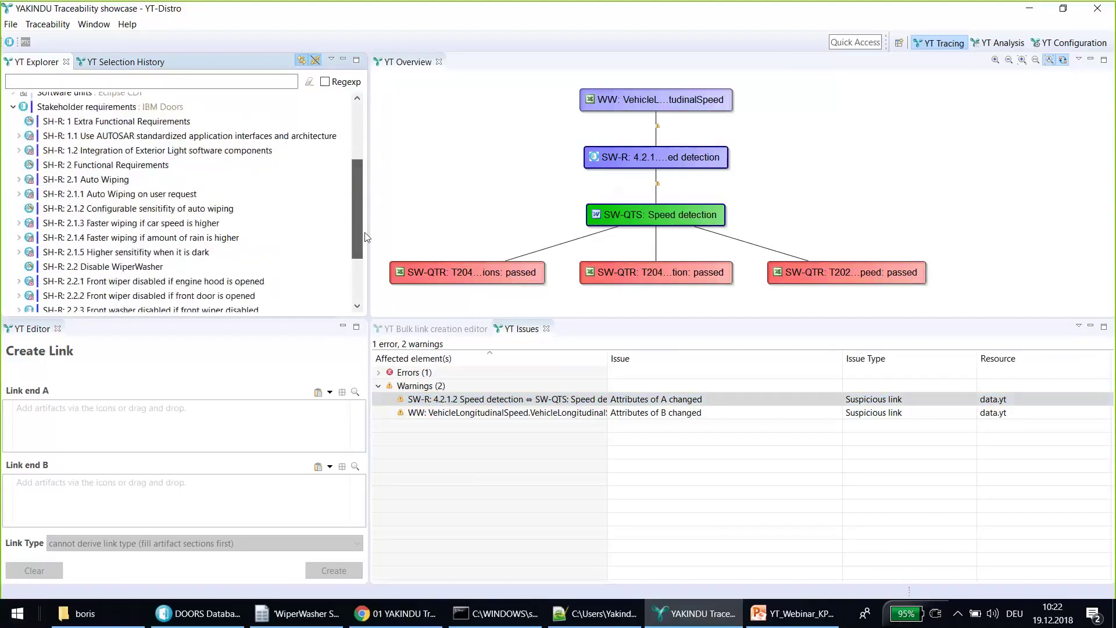
left_click(70, 124)
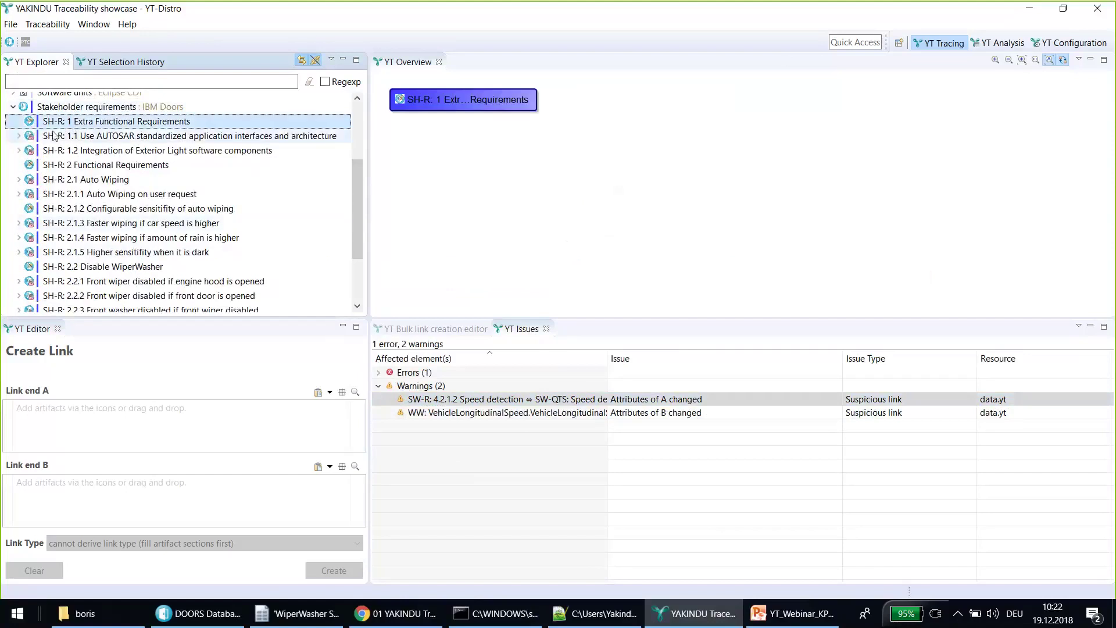
mouse_move(58, 141)
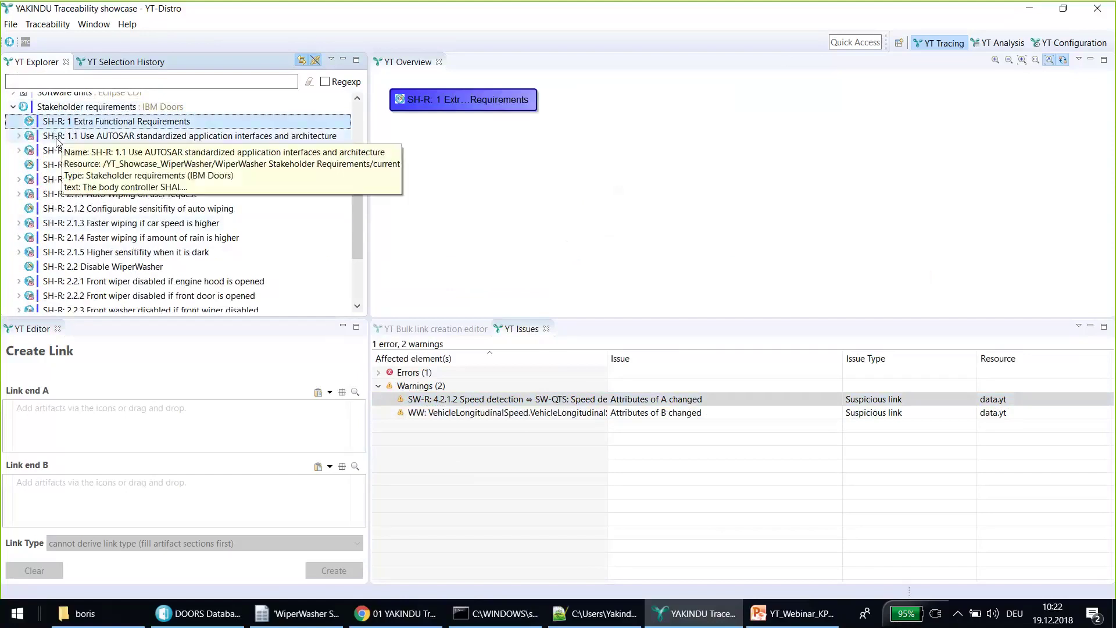
left_click(57, 139)
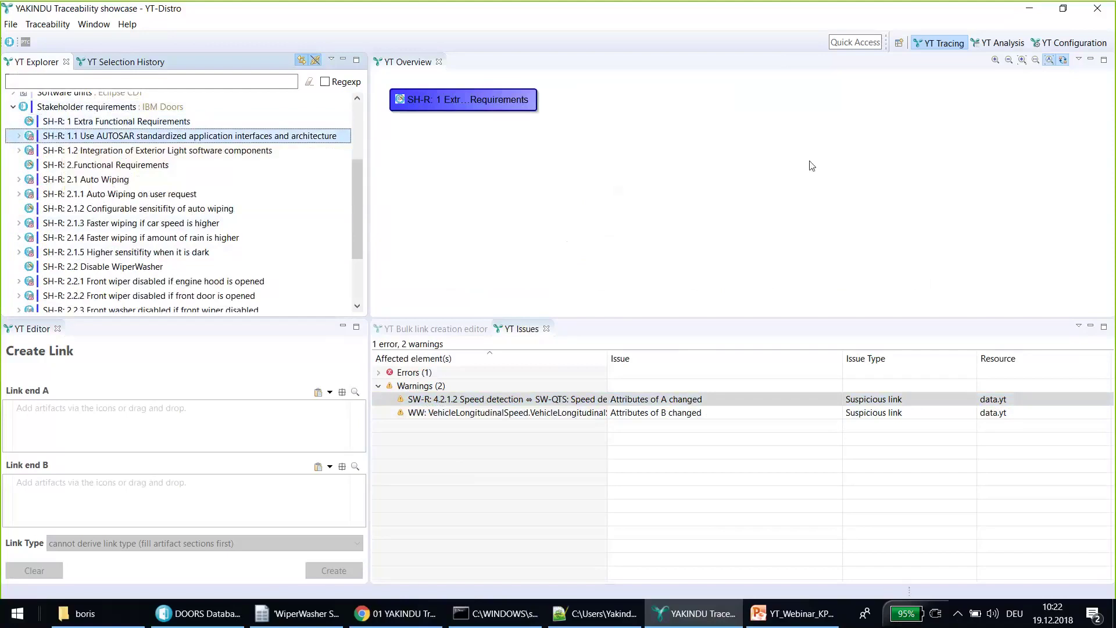
key("Down")
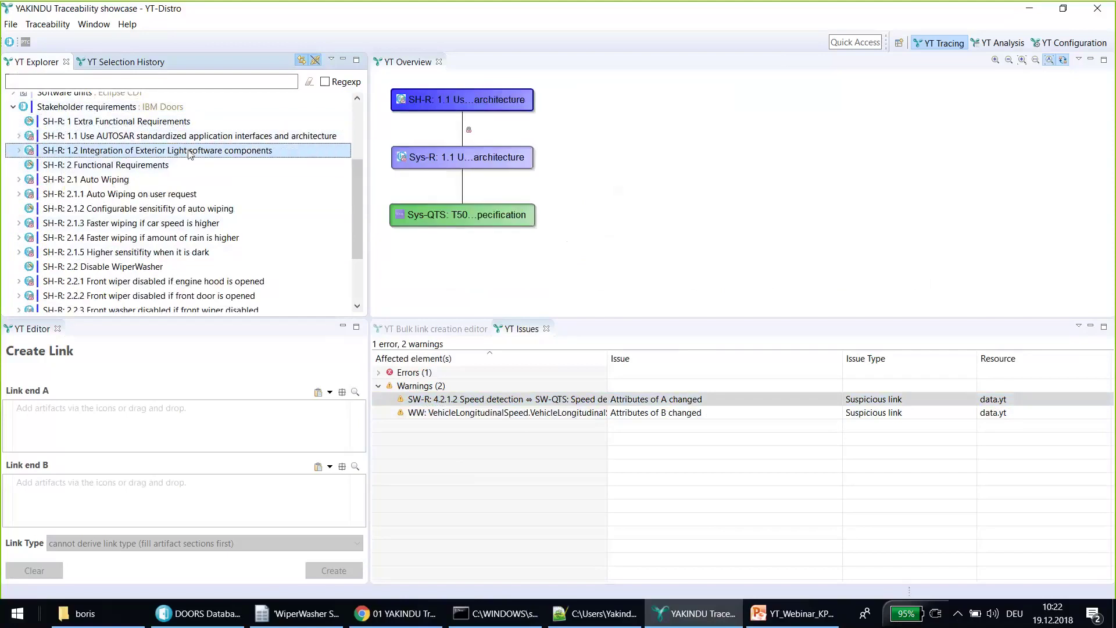
Show the trace graph of SH-R 2.1.5 Higher sensitivity when it is dark and inspect its linked artifacts
left_click_drag(358, 232, 355, 269)
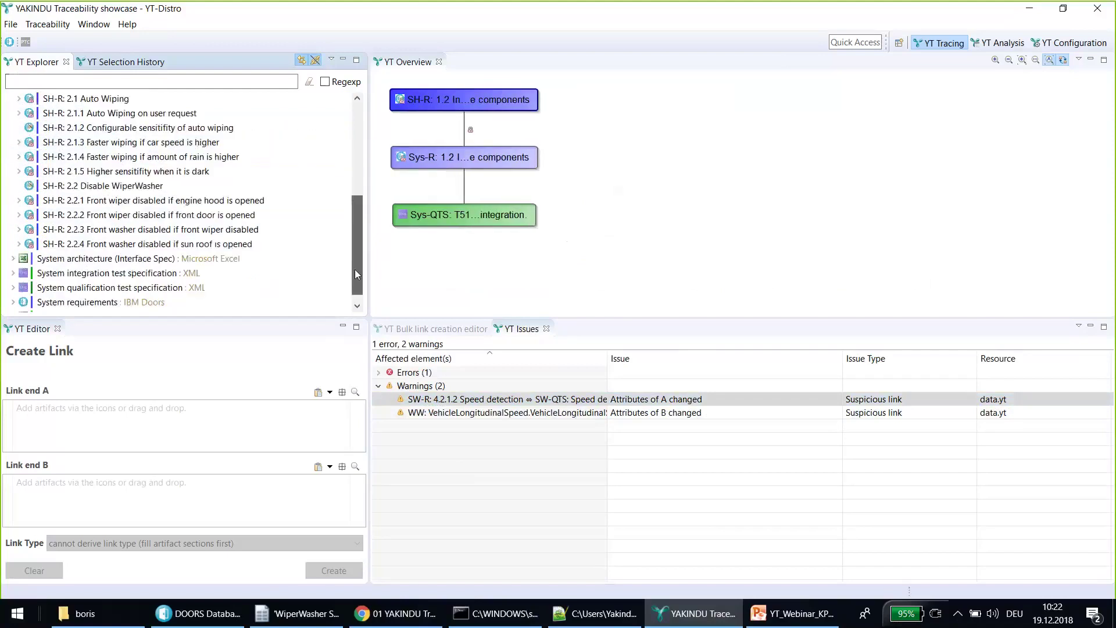
left_click(117, 156)
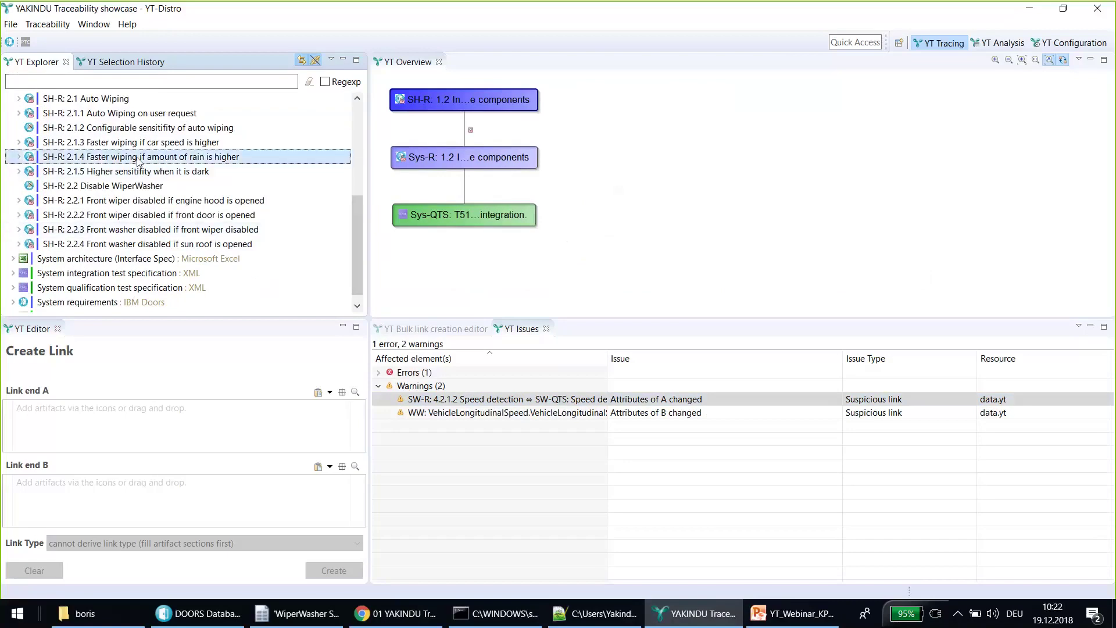
left_click(53, 173)
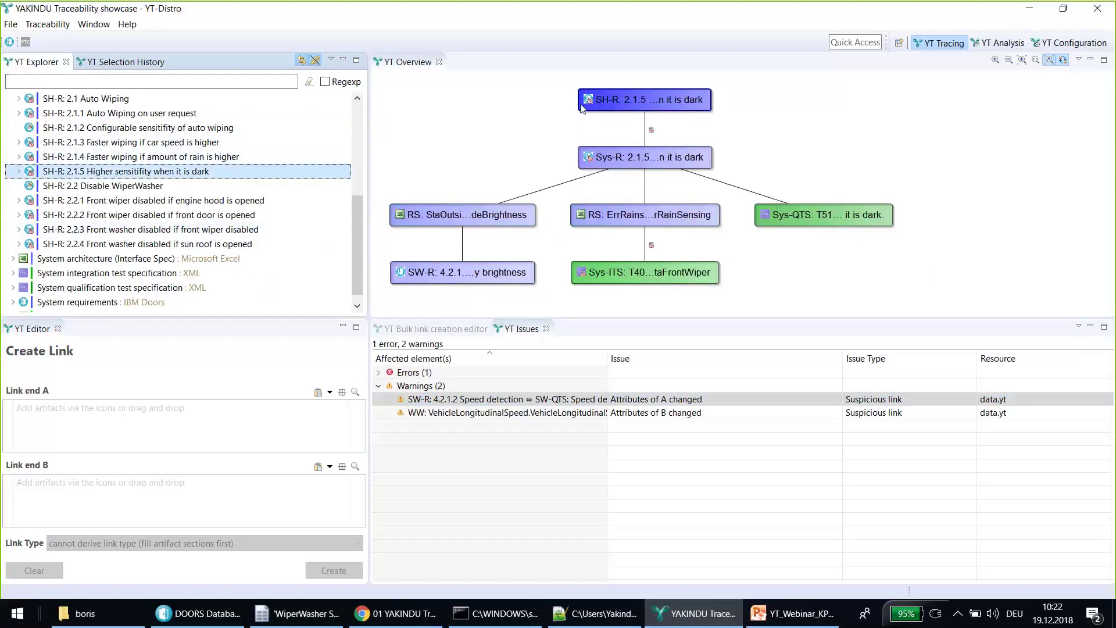
mouse_move(609, 103)
mouse_move(859, 224)
mouse_move(453, 227)
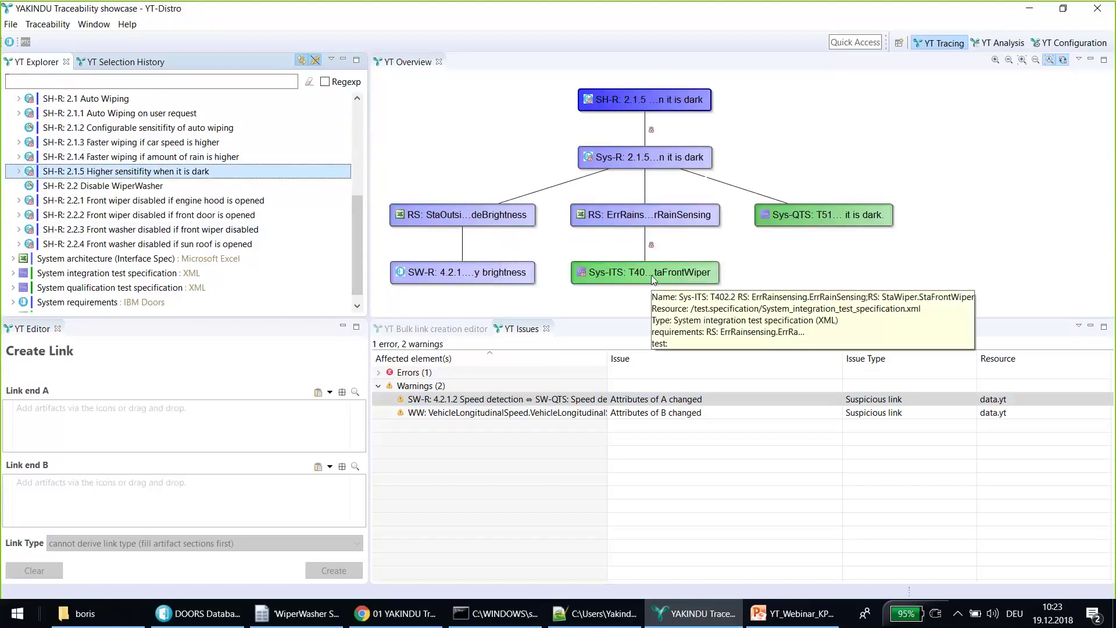
Set the trace overview depth to 10 and switch off the directed link evaluation
left_click(1078, 59)
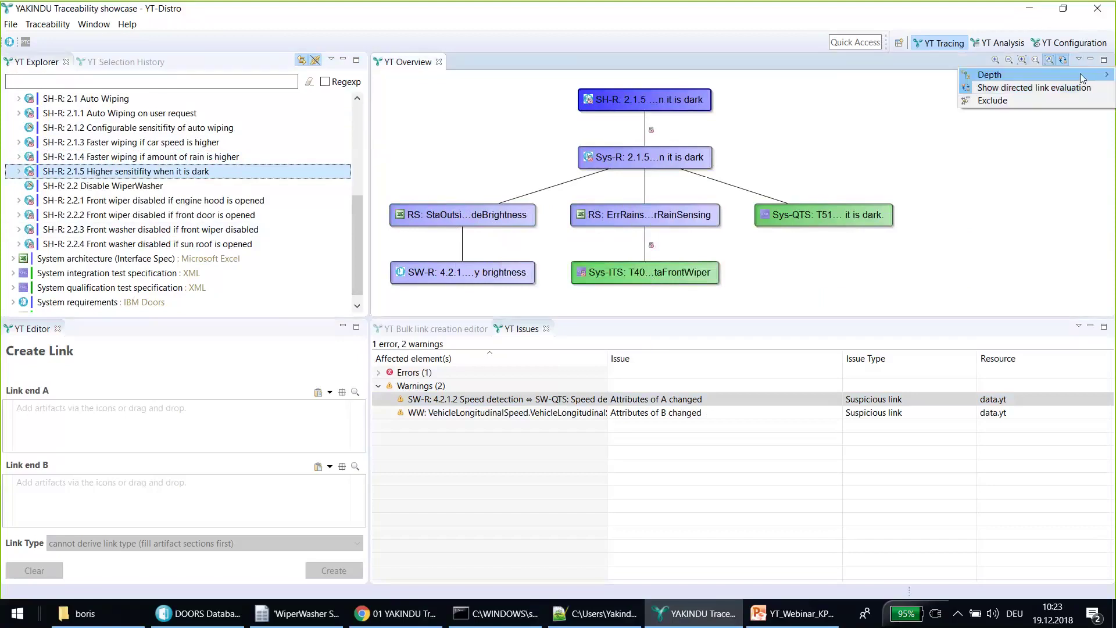
mouse_move(989, 75)
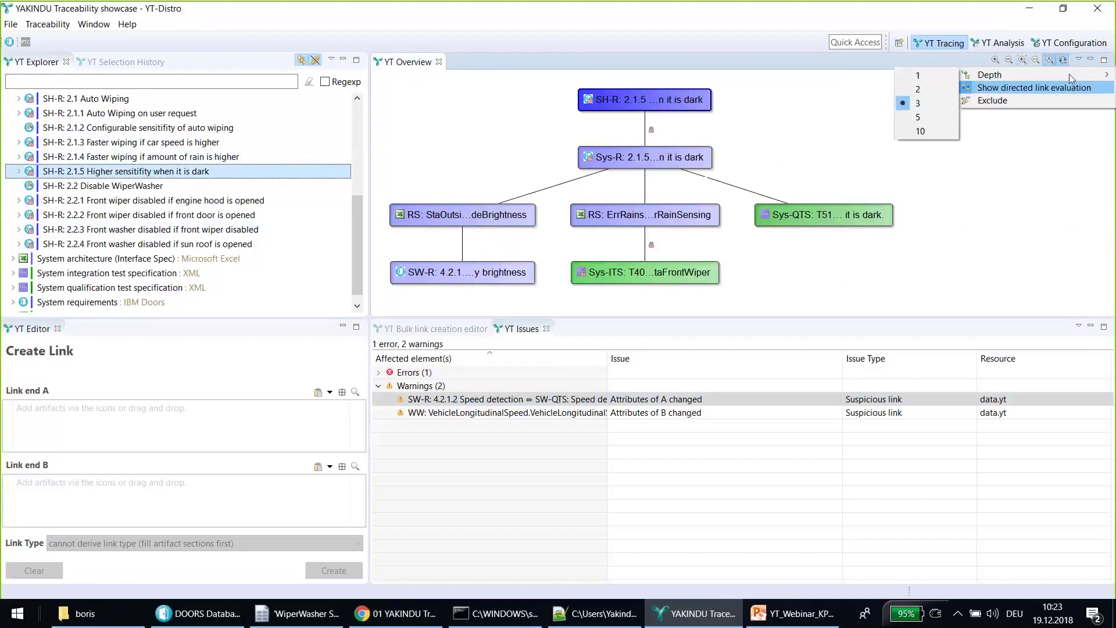
left_click(921, 131)
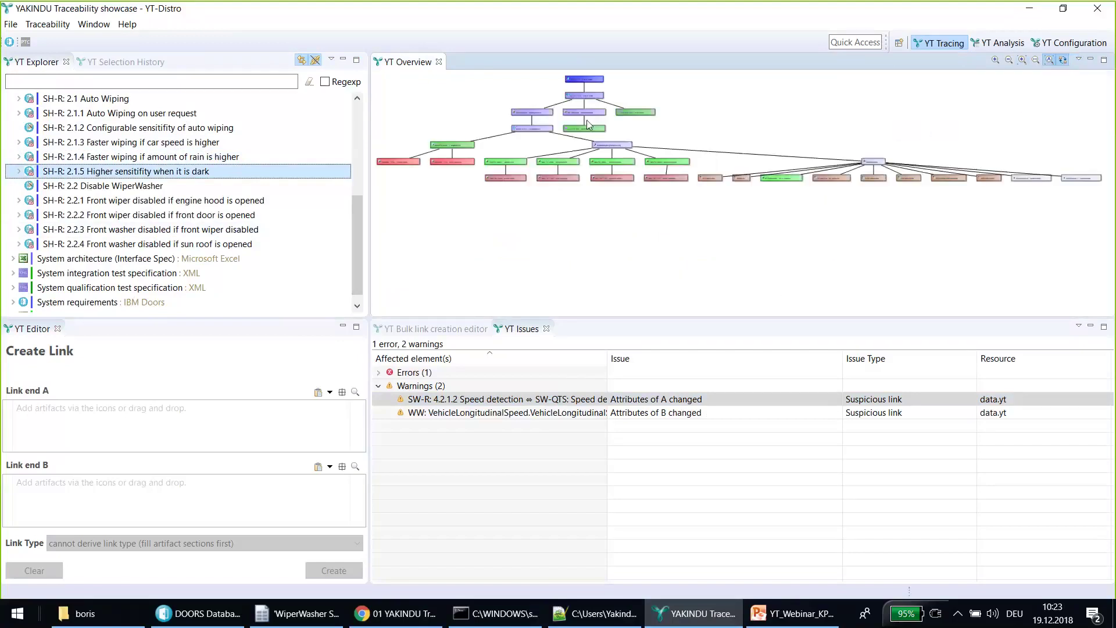
mouse_move(465, 162)
mouse_move(588, 81)
left_click(1063, 61)
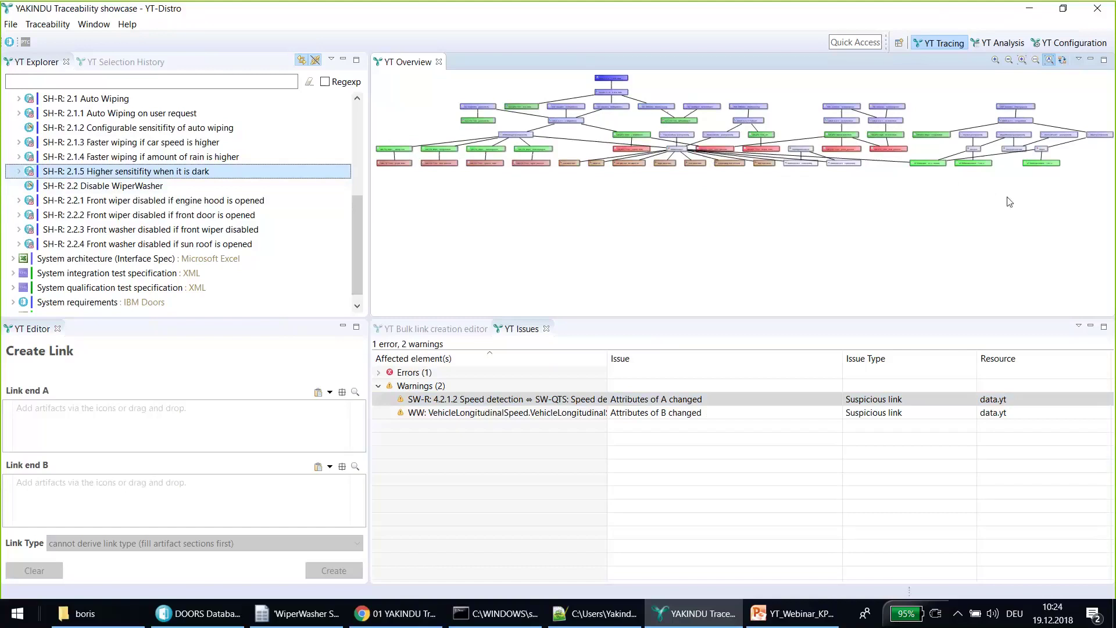
Set the trace overview depth back to 3 with directed link evaluation enabled again
left_click(1079, 60)
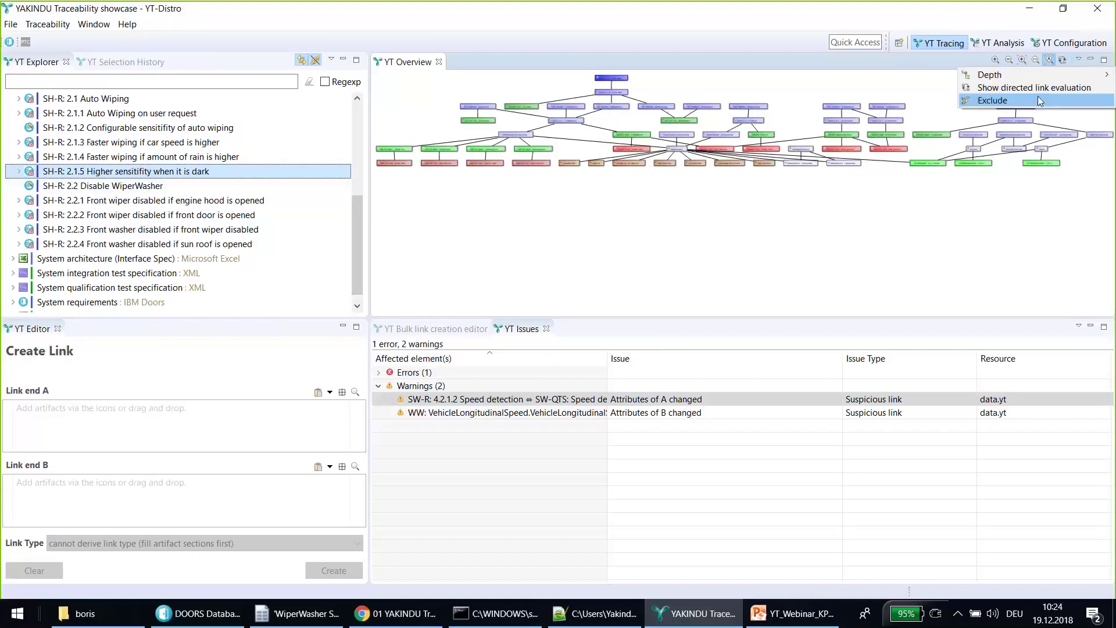
mouse_move(1037, 75)
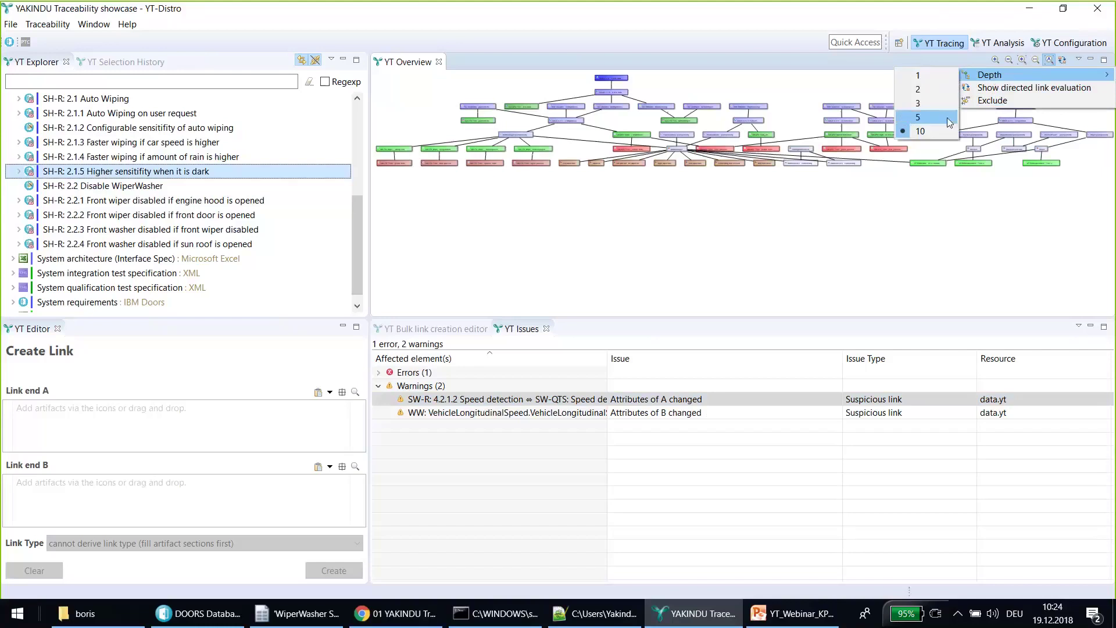
left_click(918, 103)
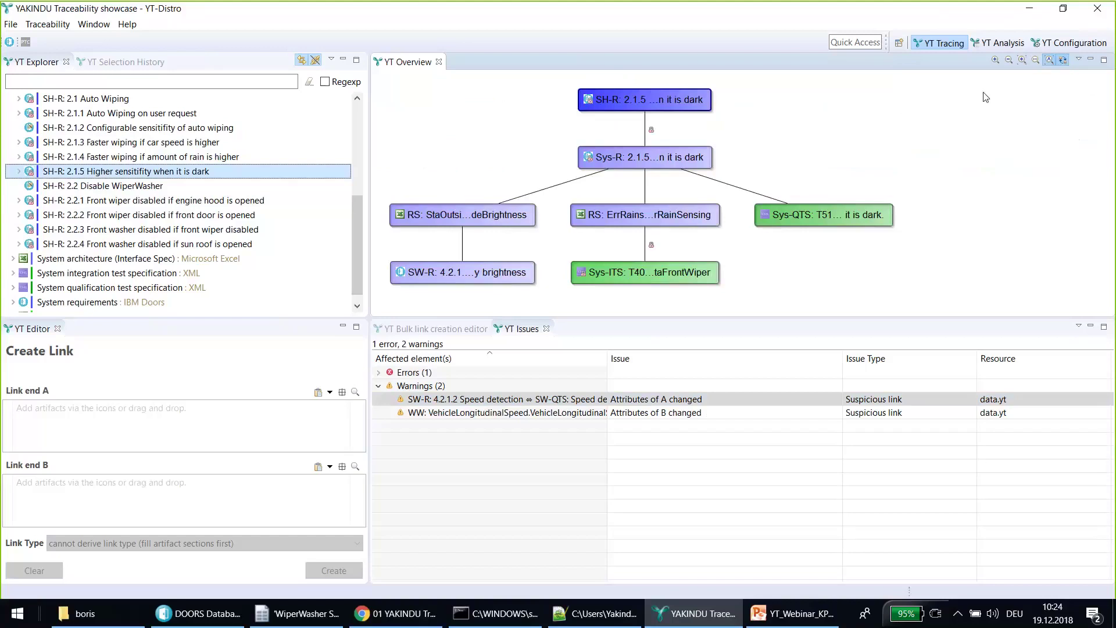
Expand the links below SH-R 2.1.5 through Sys-R 2.1.5 and RS: ErrRainsensing.ErrRainSensing
left_click(19, 170)
left_click(25, 186)
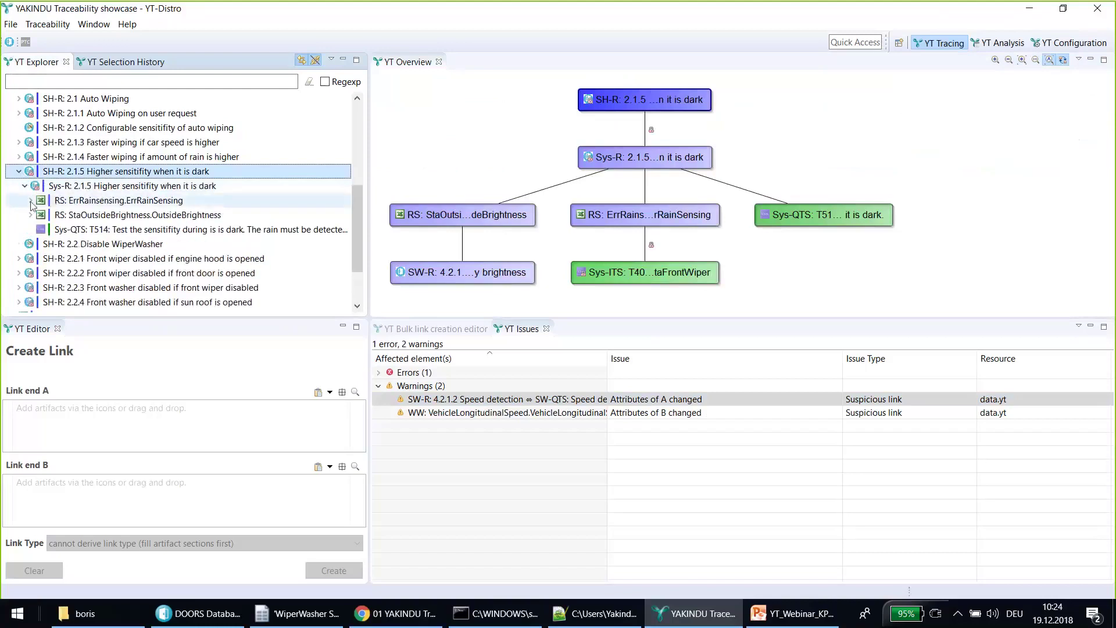
left_click(30, 201)
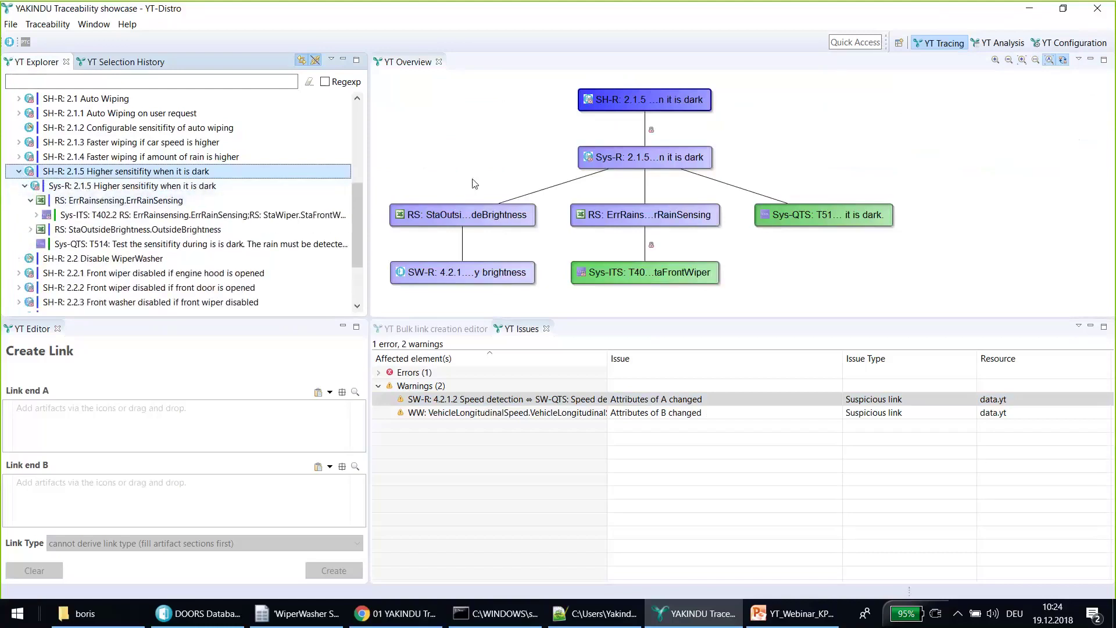
Open the SH-R 2.1.5 requirement from the trace overview in its IBM DOORS module
left_click_drag(361, 222, 362, 153)
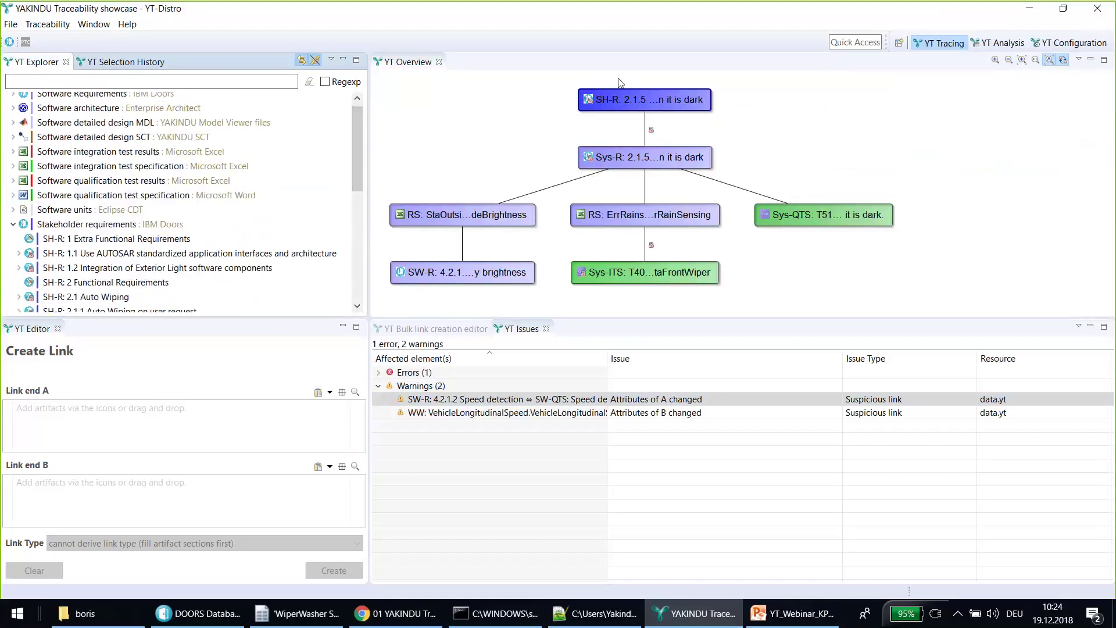
mouse_move(641, 106)
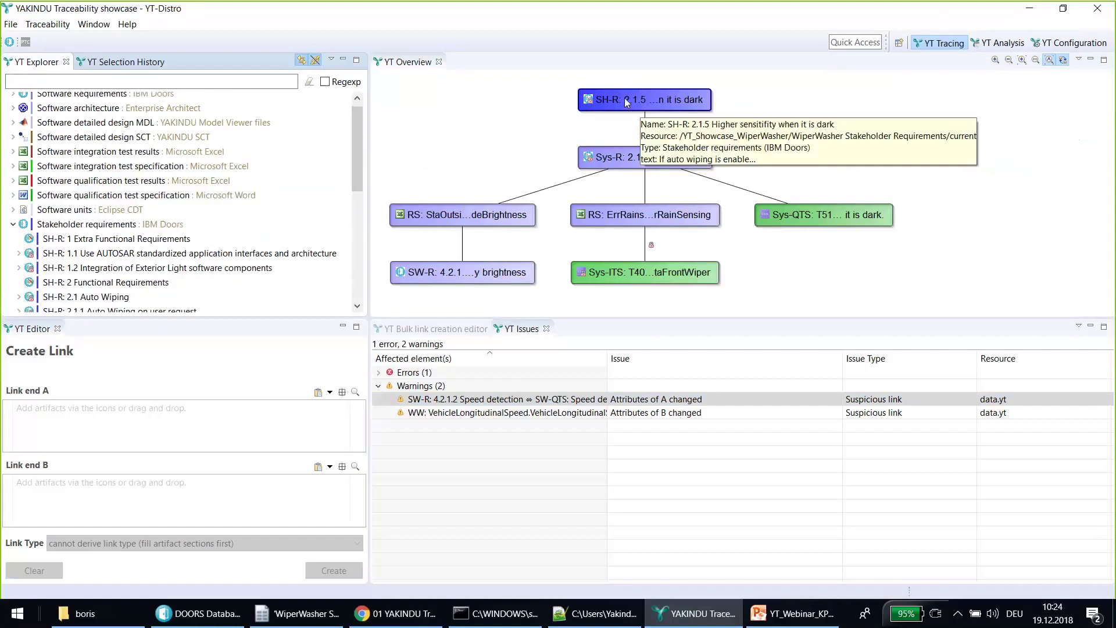
double_click(624, 105)
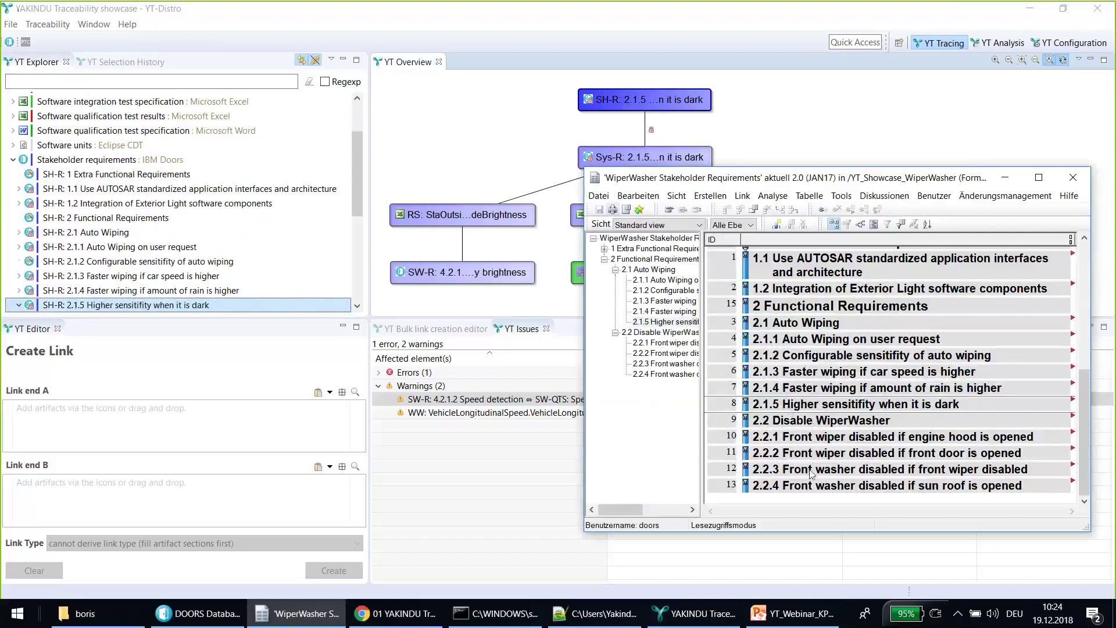
Trace stakeholder requirements 2.2.1 and 2.2.2 by selecting each of them in the DOORS module
left_click(808, 441)
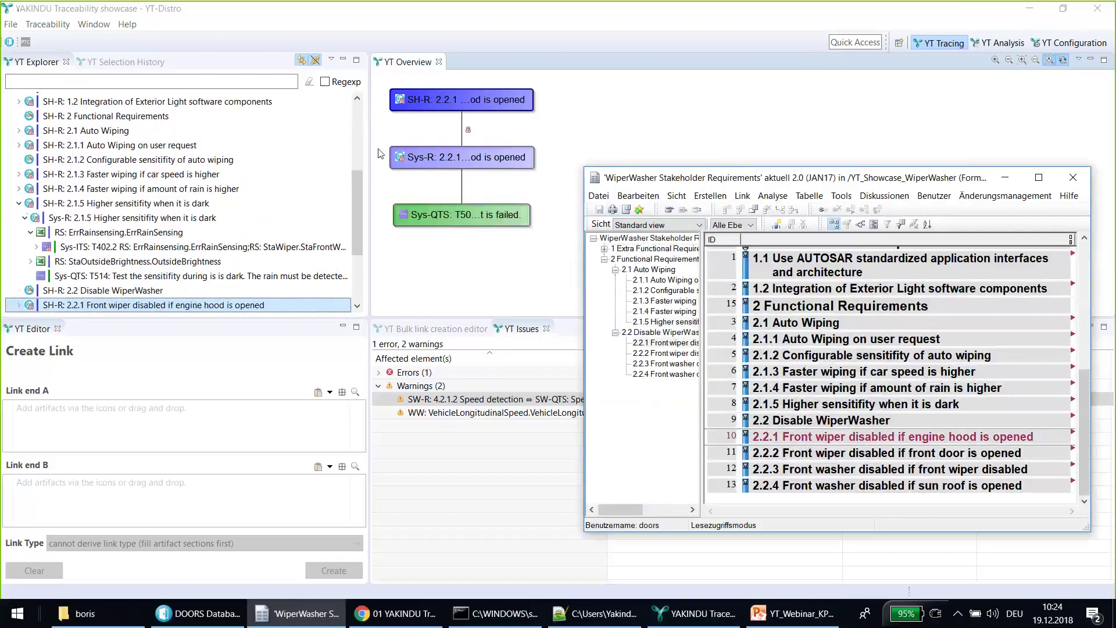
left_click(809, 457)
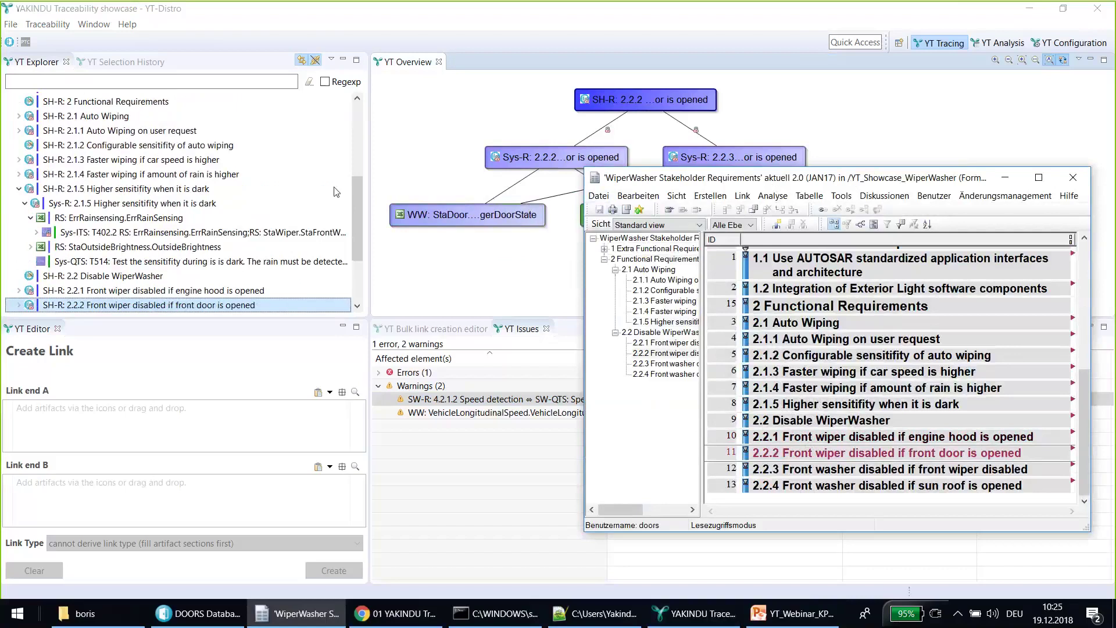
Arrange the DOORS module beside a smaller YAKINDU Traceability window in which the trace overview fills the workspace
left_click_drag(756, 178, 215, 192)
left_click(1063, 8)
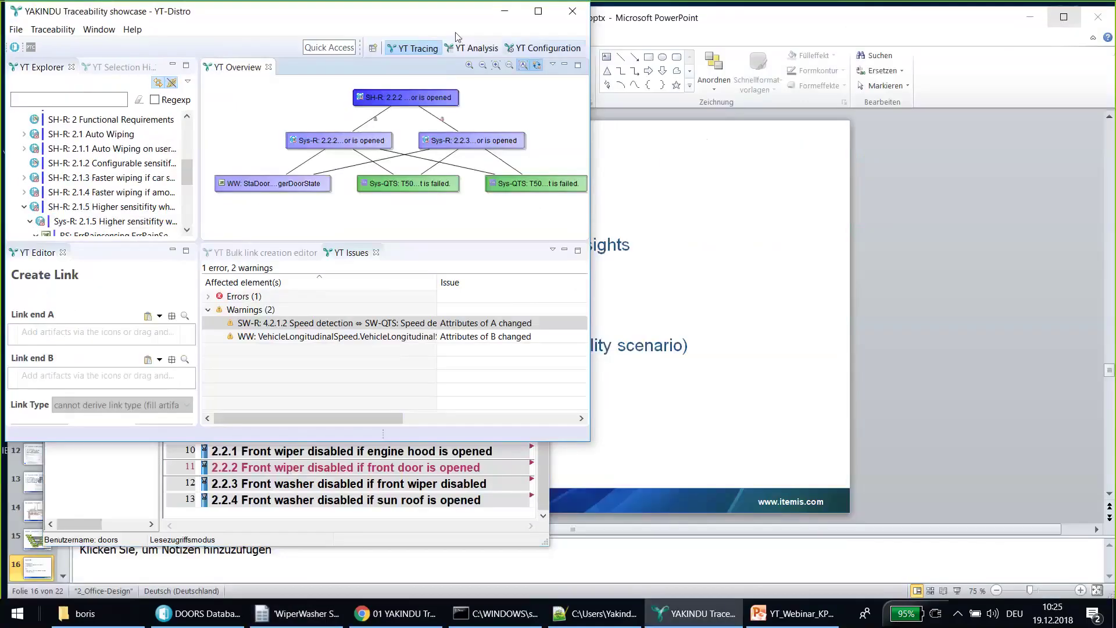
double_click(228, 67)
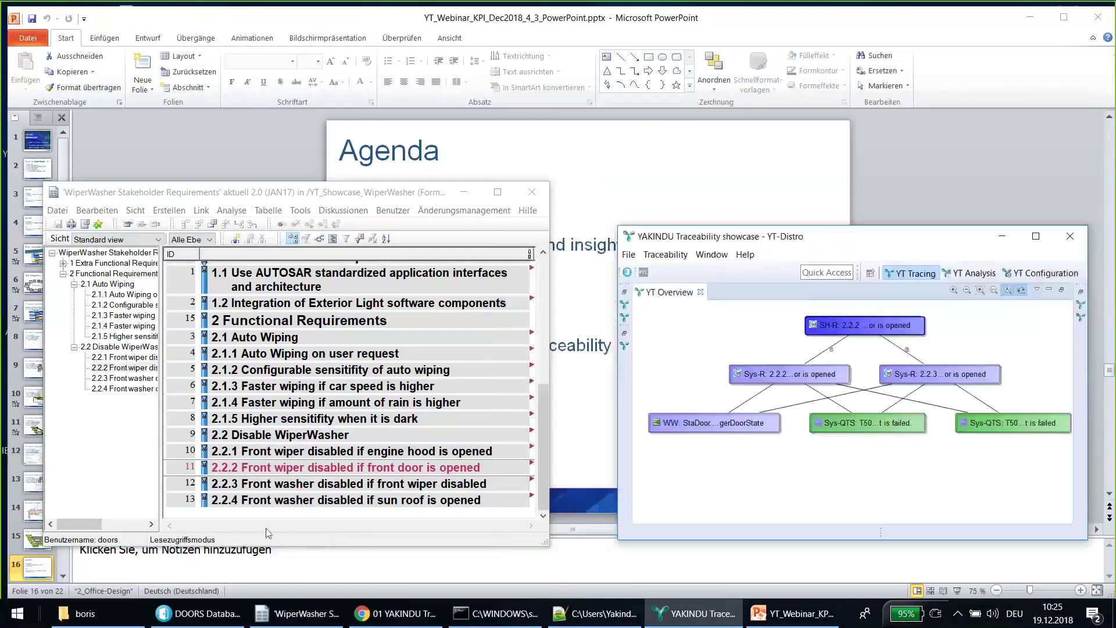
Select requirements 2.2.3 and 2.2.4 in the DOORS module and examine their traces in the overview
left_click(271, 495)
left_click(272, 492)
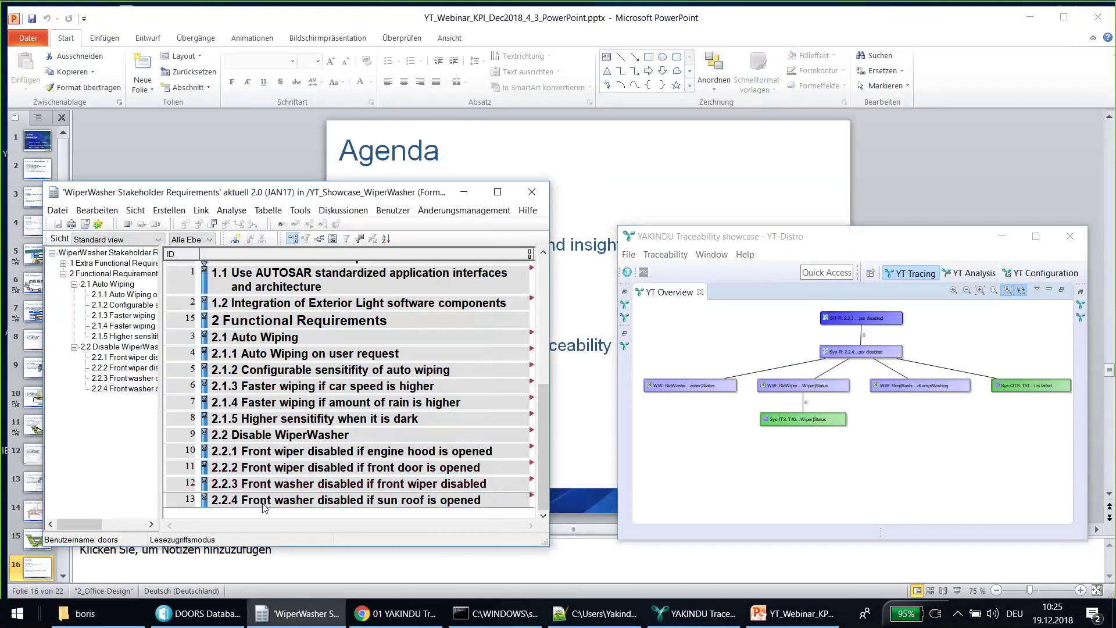
left_click(263, 503)
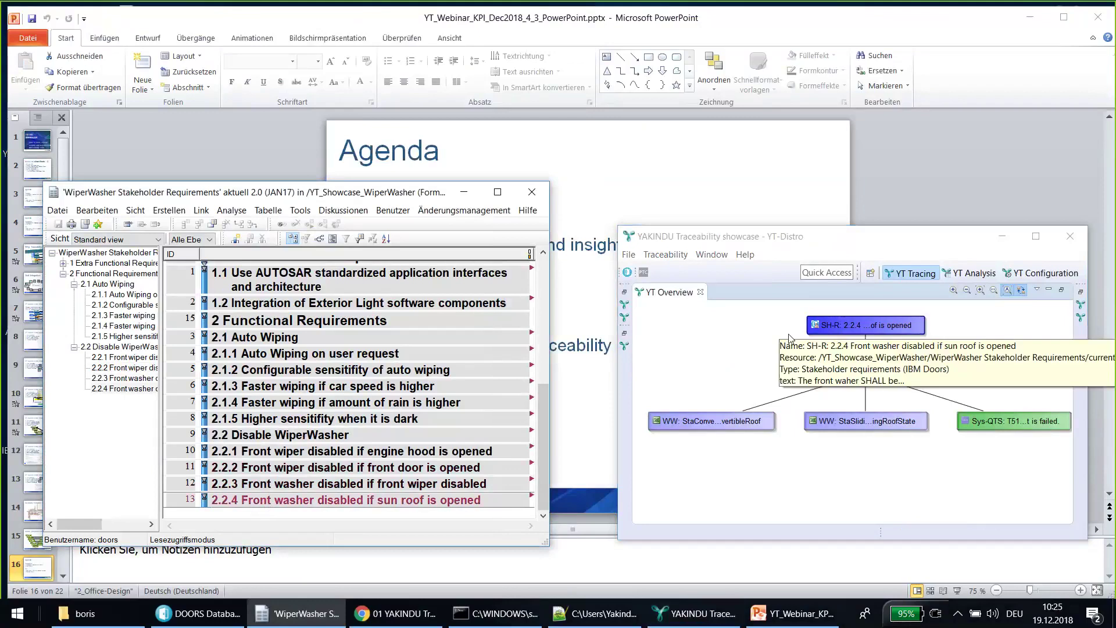
mouse_move(900, 377)
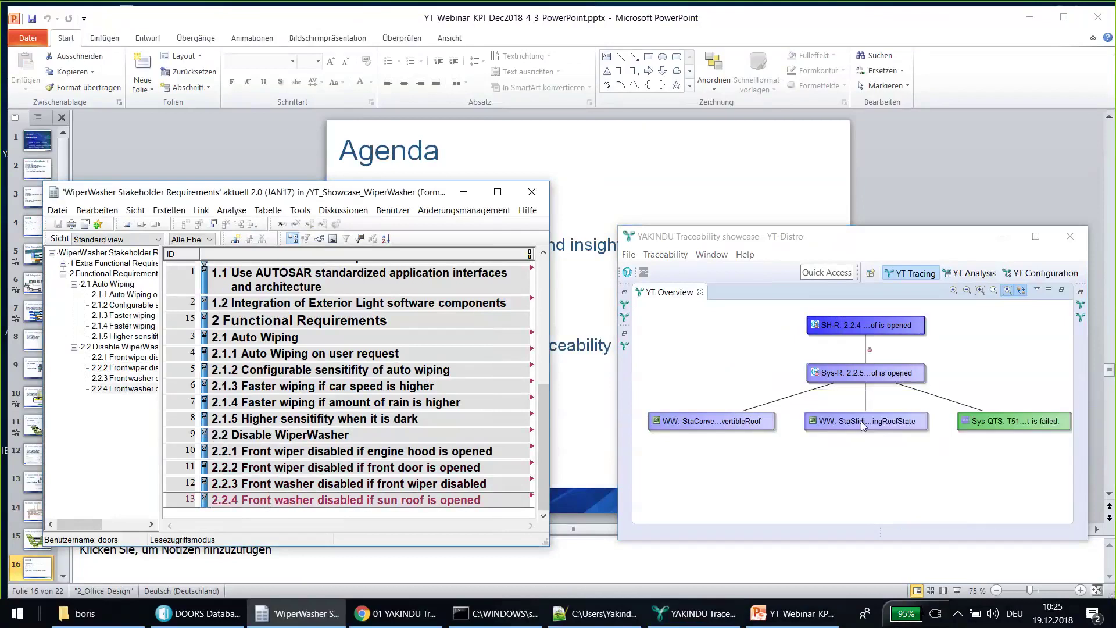
Open the WW: StaSlidingRoof artifact in Excel and trace the ReqDisableWiperWasher row 21 and the StaSlidingRoof row 19
left_click(872, 412)
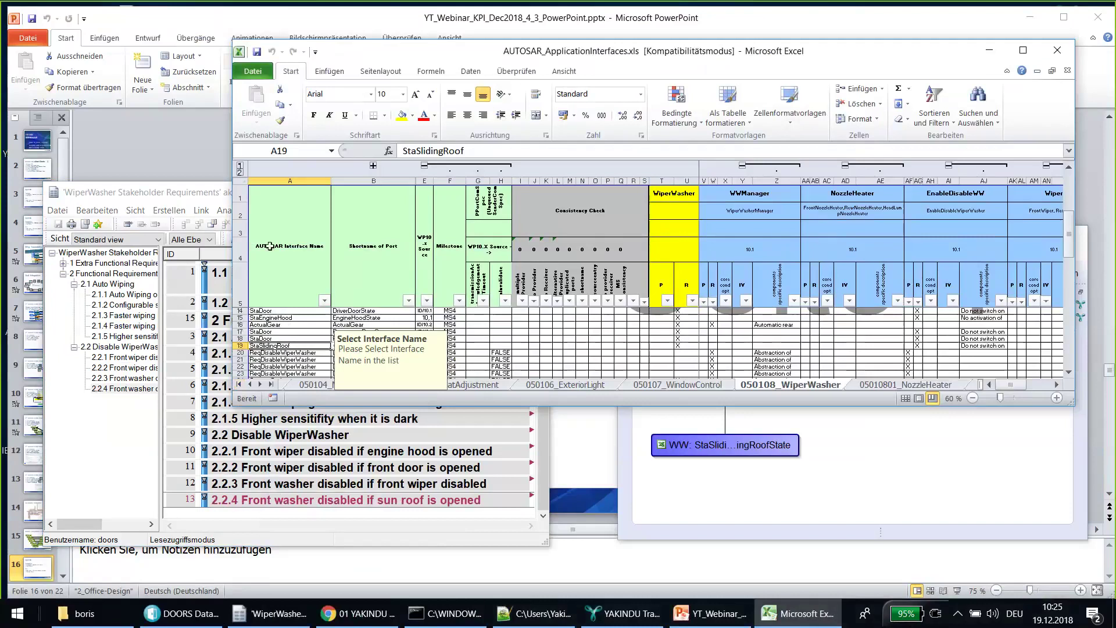
left_click(301, 359)
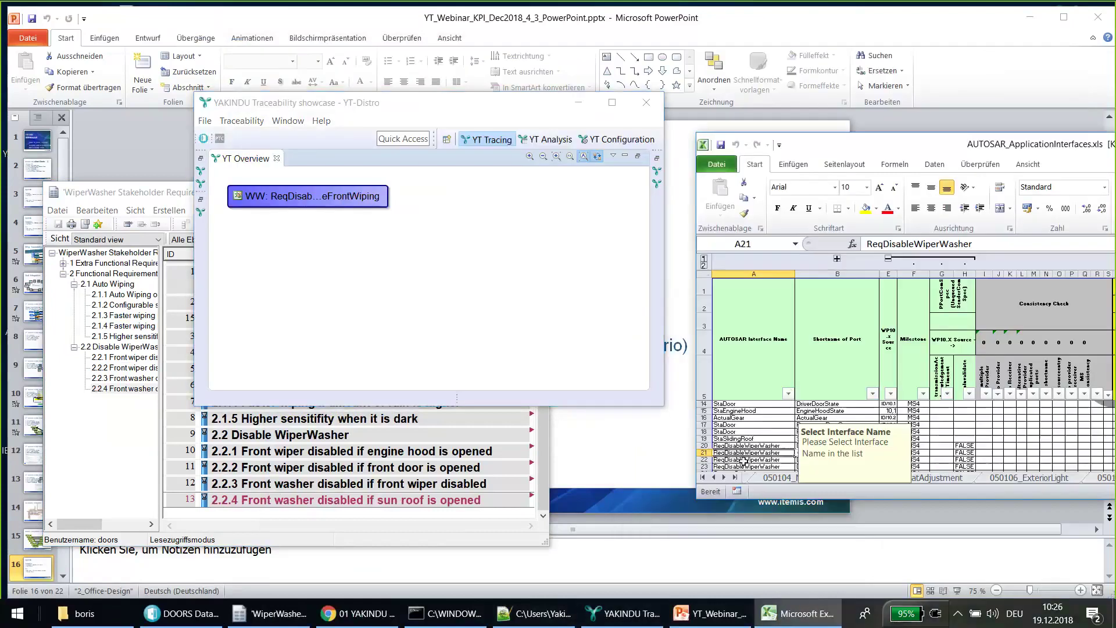
left_click(745, 439)
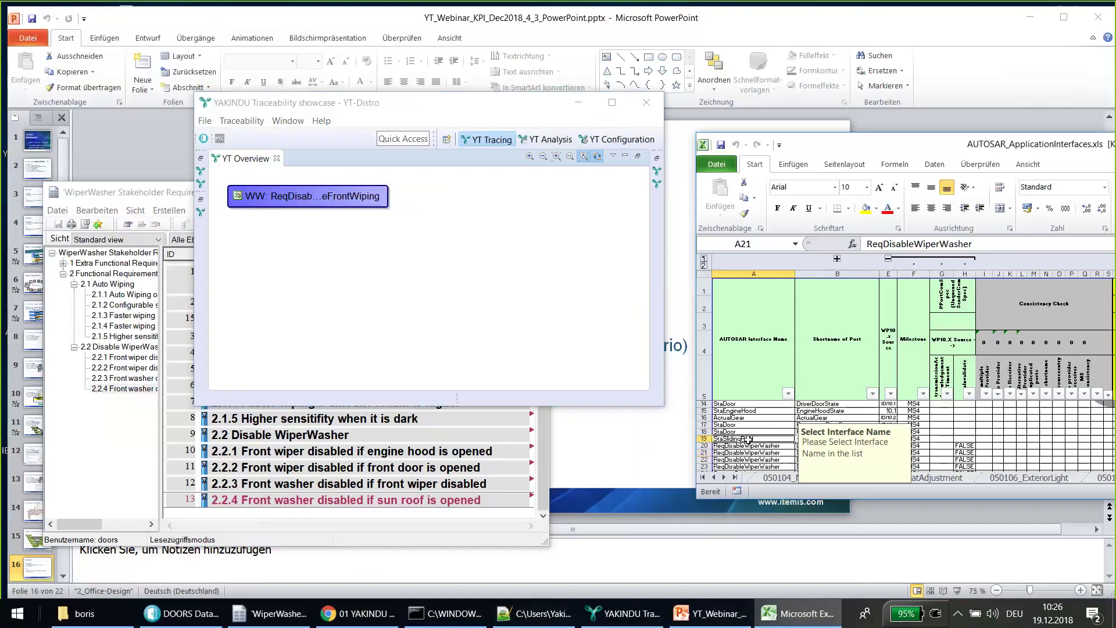
Maximize the YAKINDU Traceability window and reset the YT Tracing perspective to its defaults
left_click(614, 103)
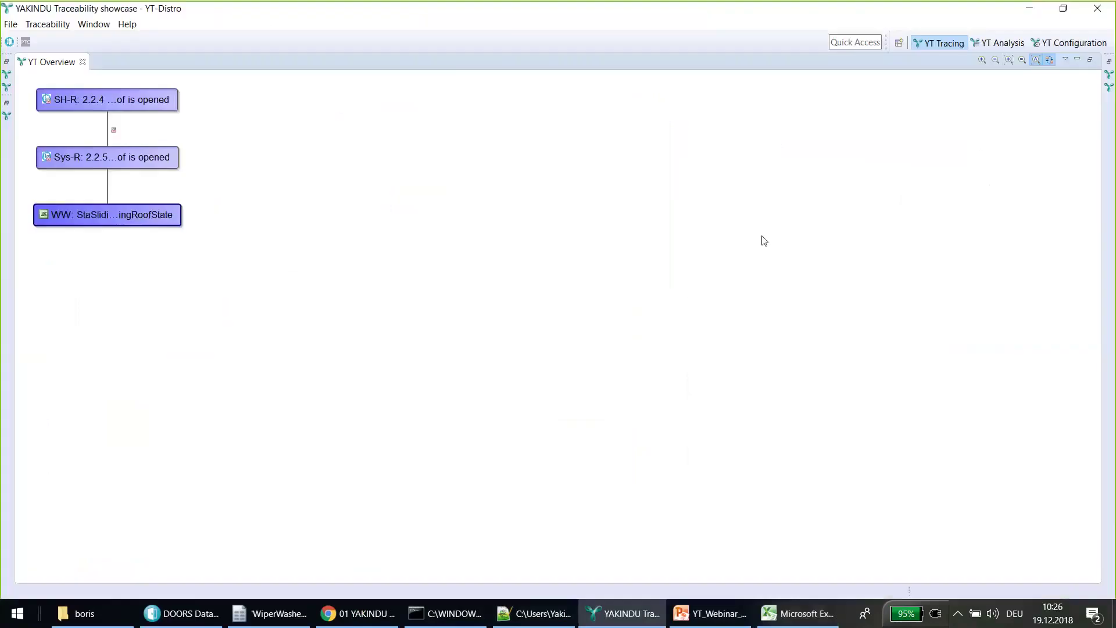
right_click(933, 44)
left_click(942, 87)
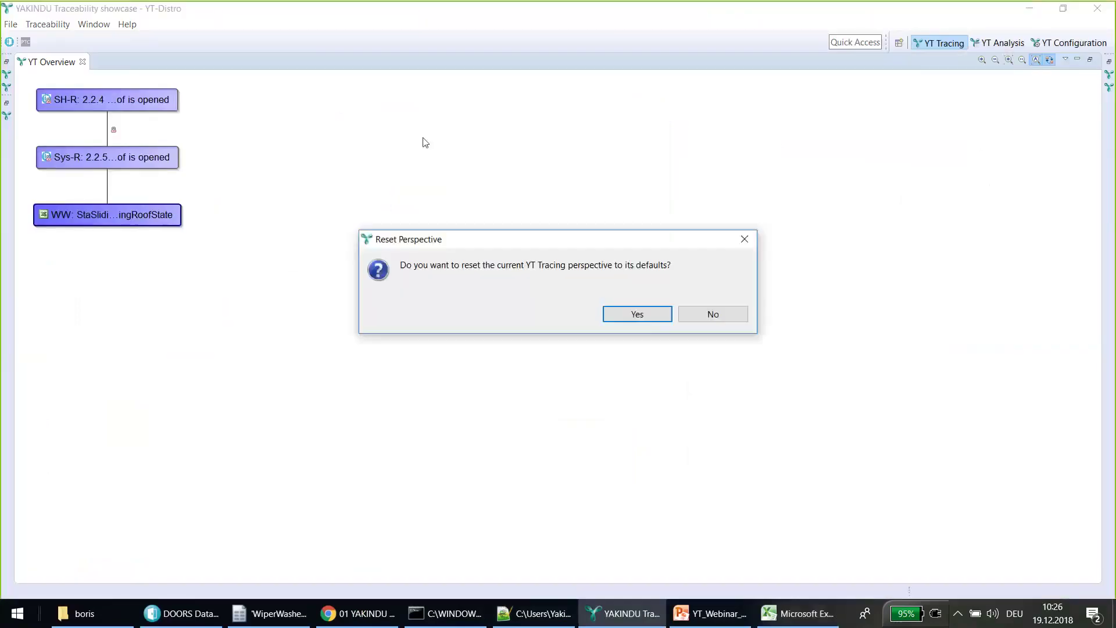
left_click(637, 315)
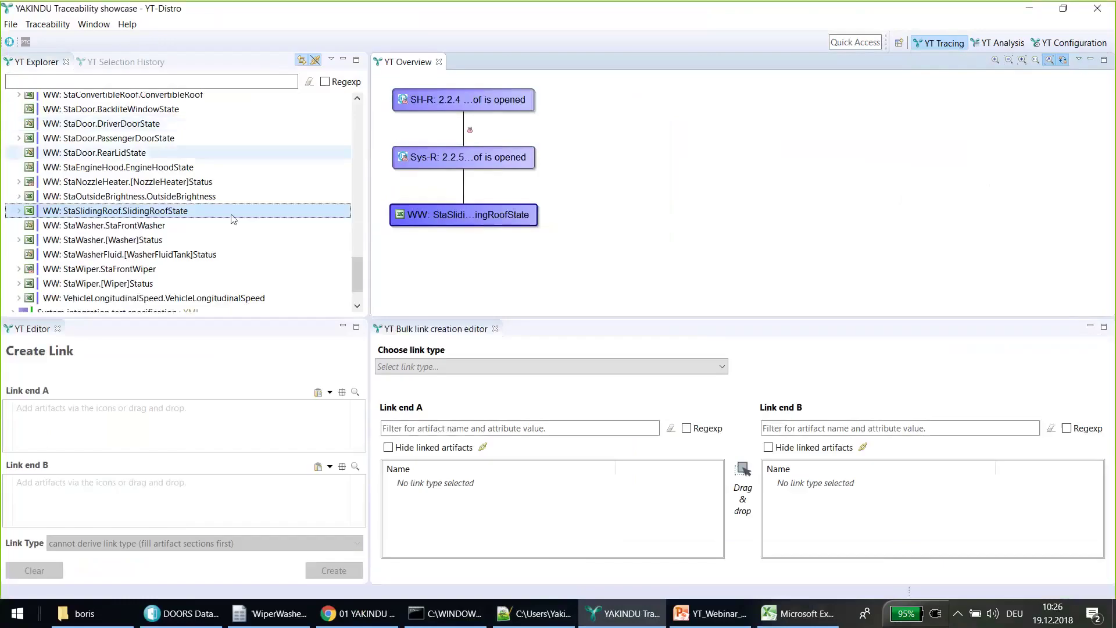
Collapse the Stakeholder requirements and System architecture (Interface Spec) groups in the artifact tree
left_click_drag(358, 272, 360, 115)
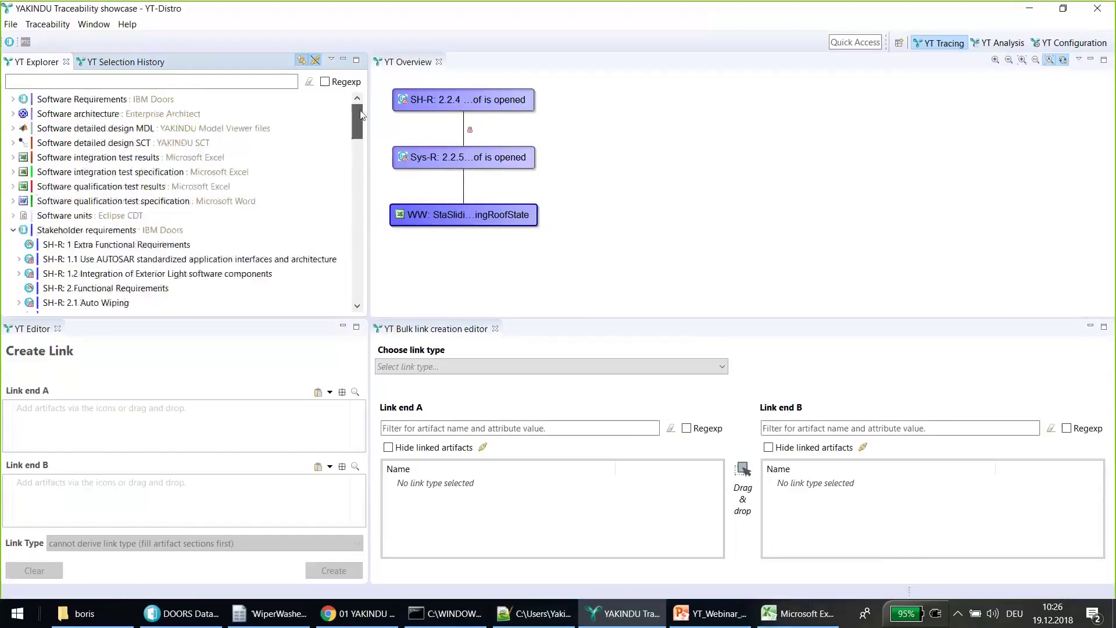
left_click(13, 230)
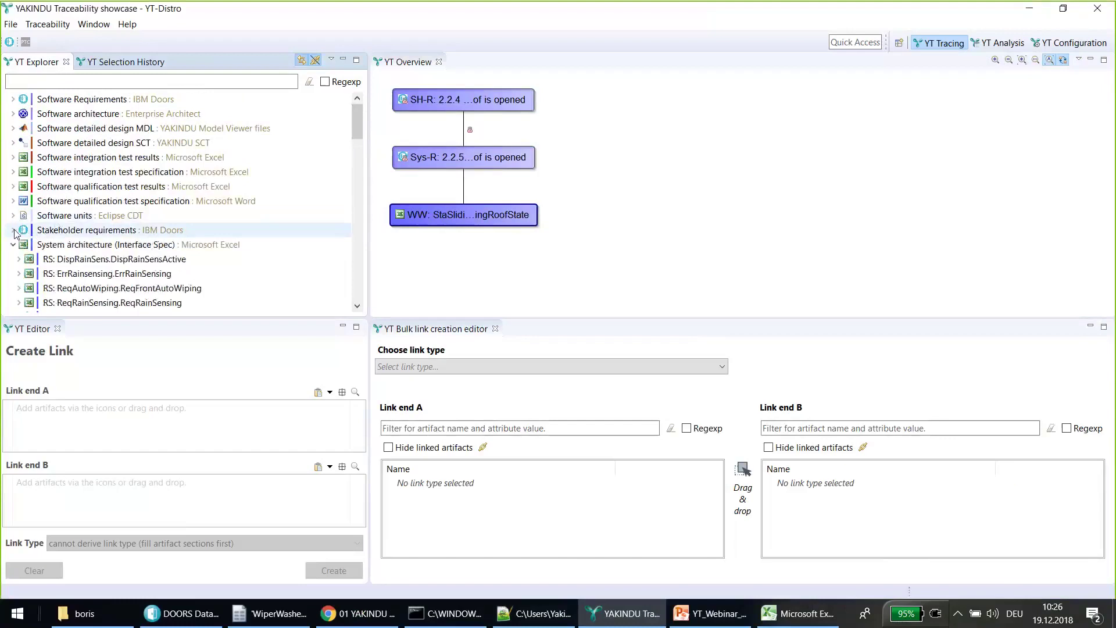
left_click(12, 244)
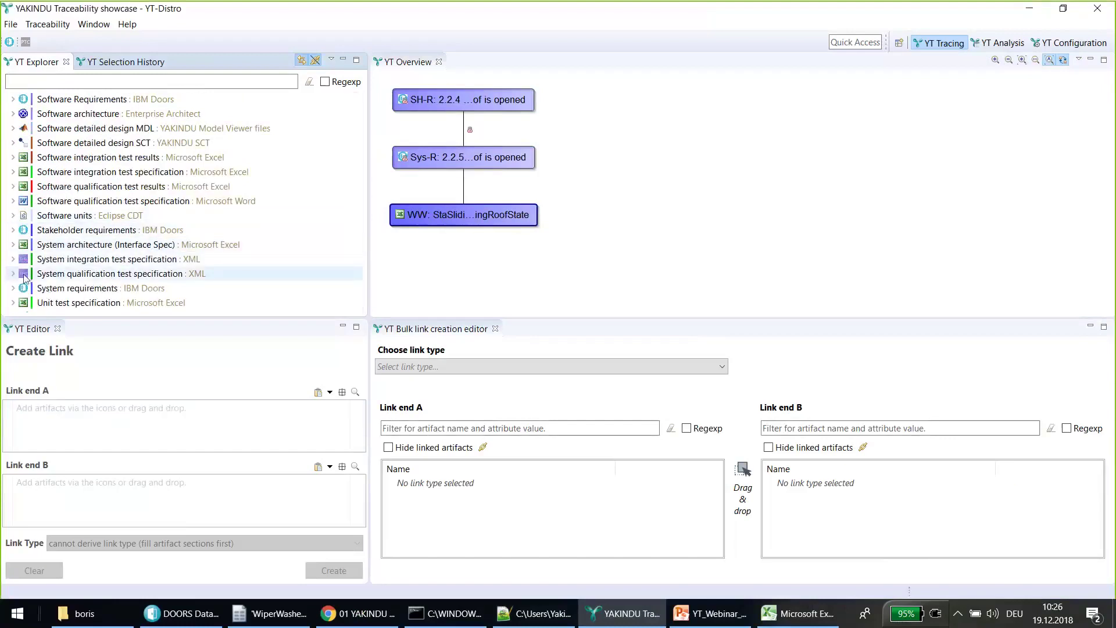
Expand the Software units group and open AutoWipingEvaluator.c in the code editor
left_click(13, 216)
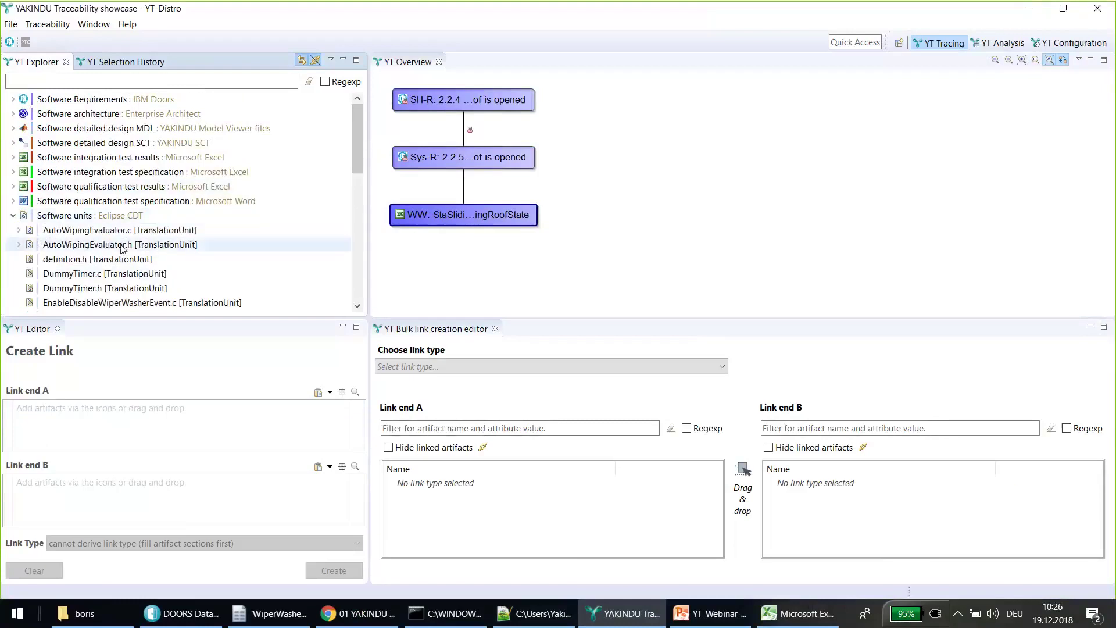
scroll(124, 170, "down", 3)
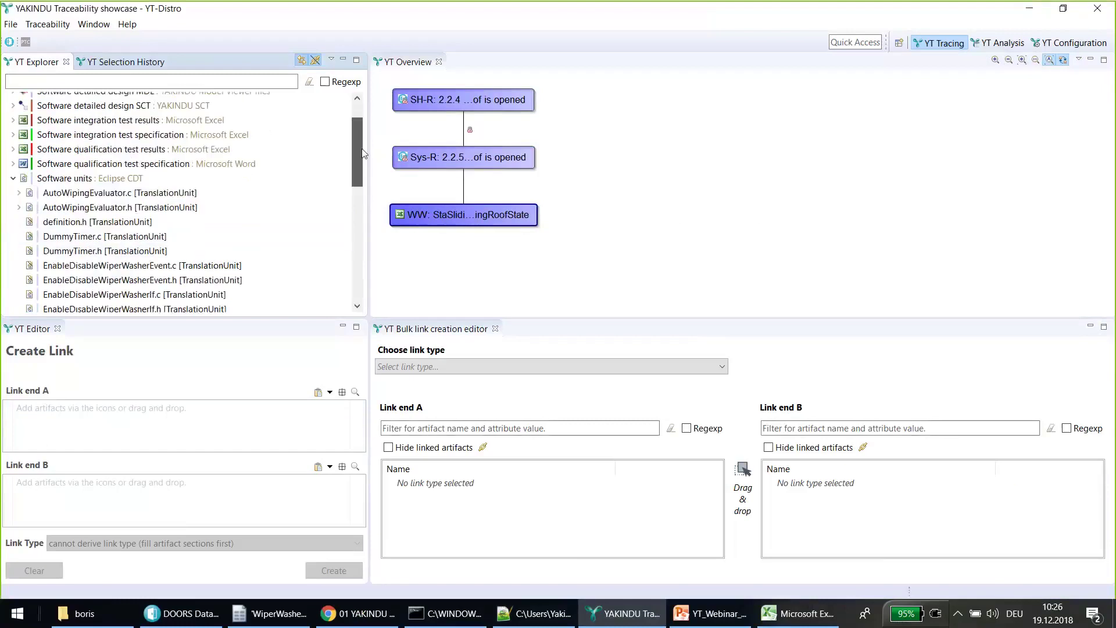
left_click(78, 184)
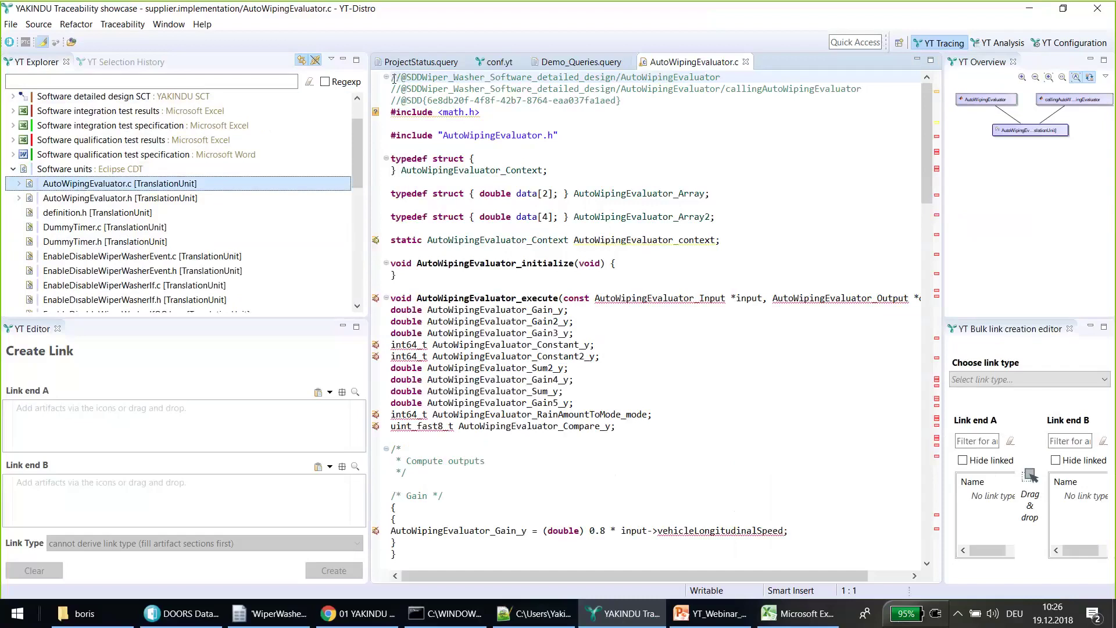
left_click(394, 79)
left_click_drag(425, 105, 687, 104)
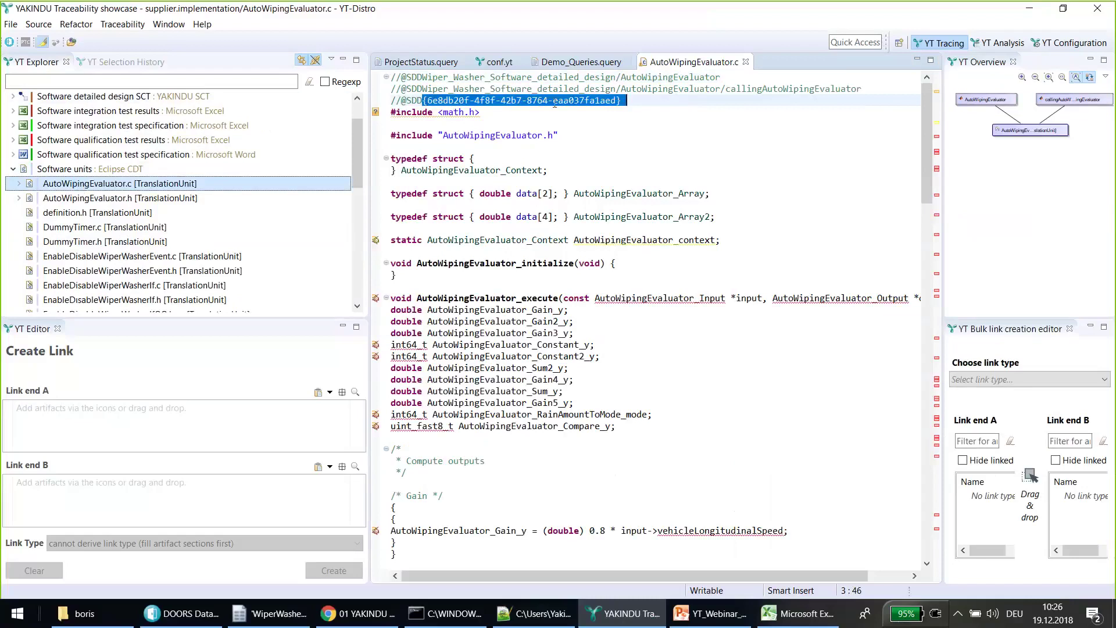
left_click_drag(424, 79, 748, 73)
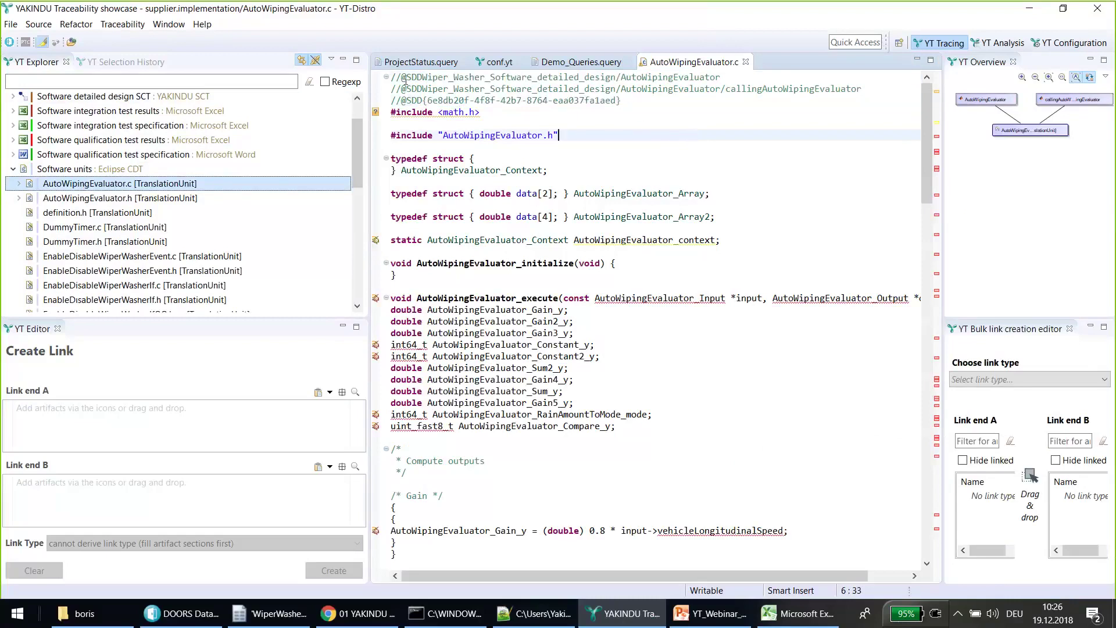
left_click_drag(393, 77, 722, 77)
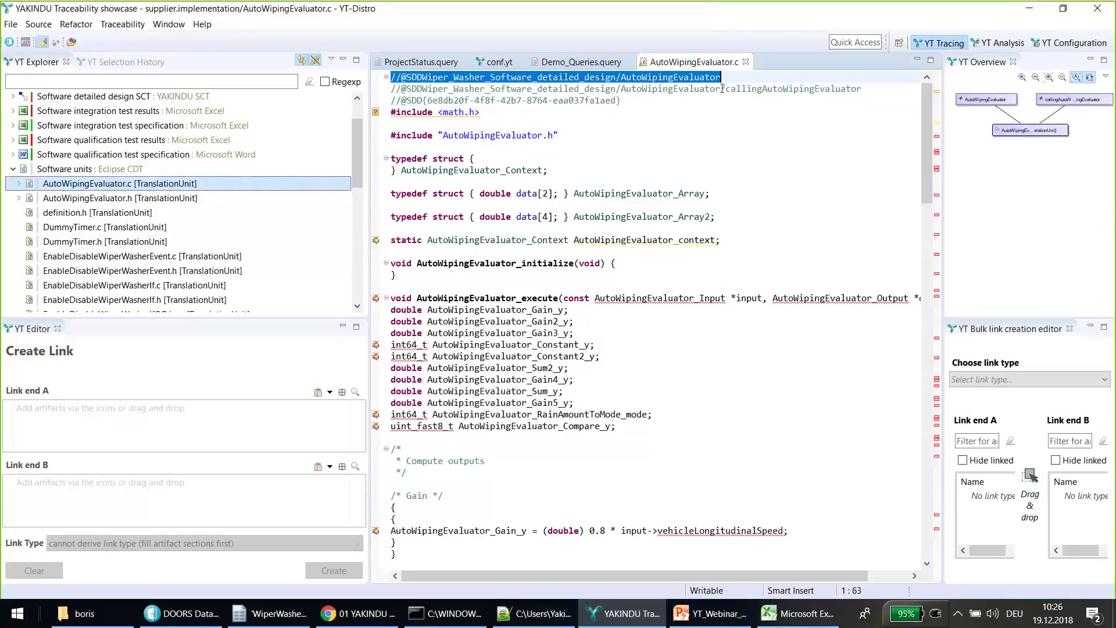
left_click(577, 117)
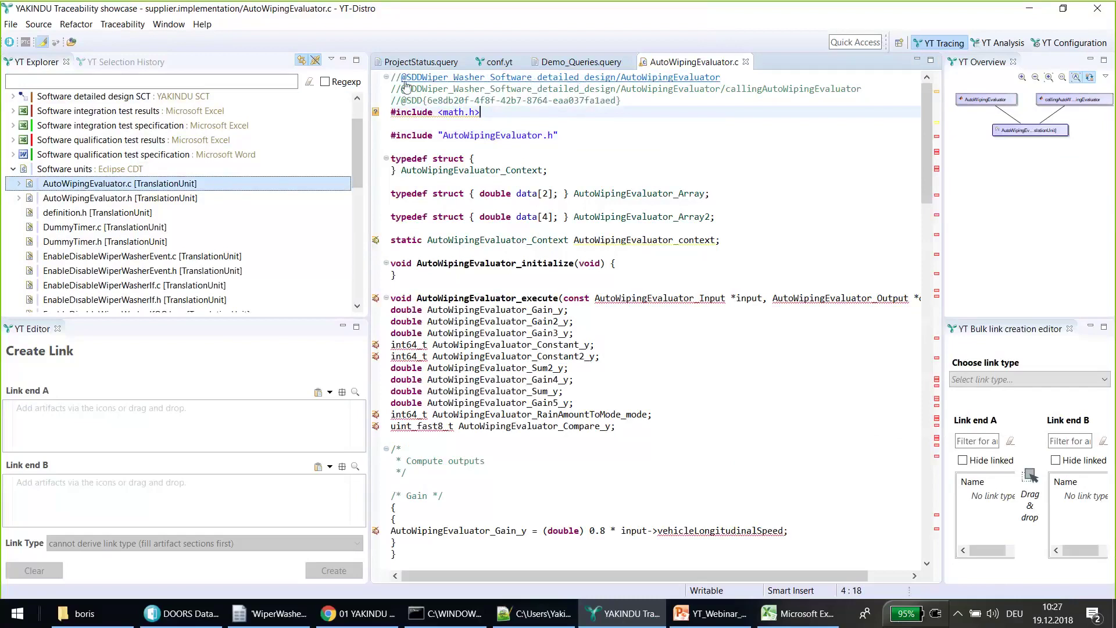
Follow the AutoWipingEvaluator comment link to the detailed design model, and open RainSensor.c from the WWManager block's trace links
left_click(502, 78)
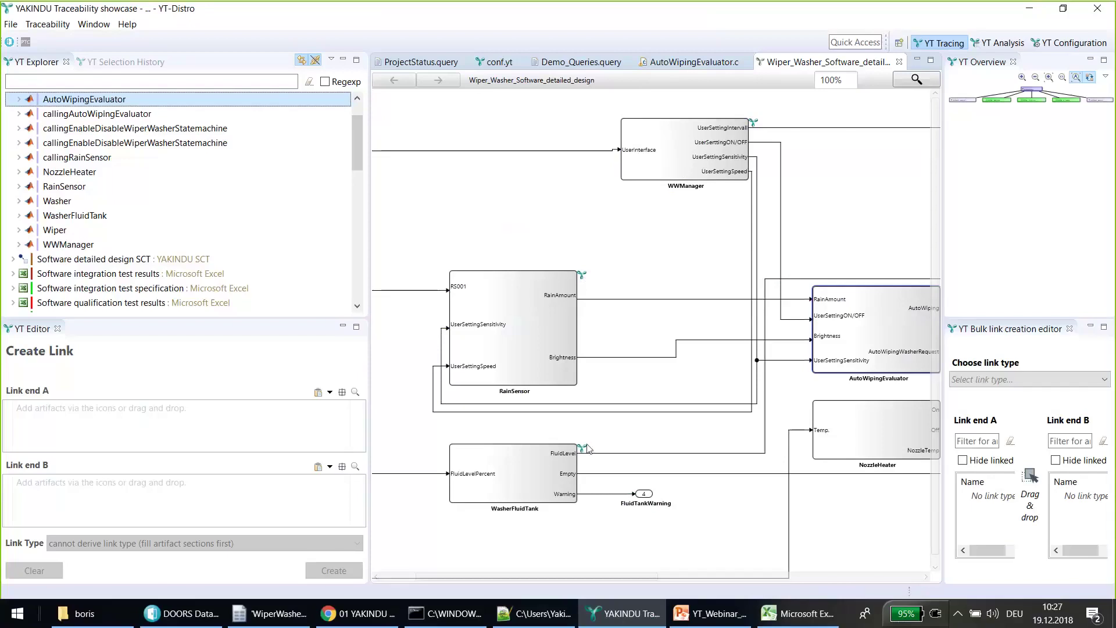
left_click(754, 123)
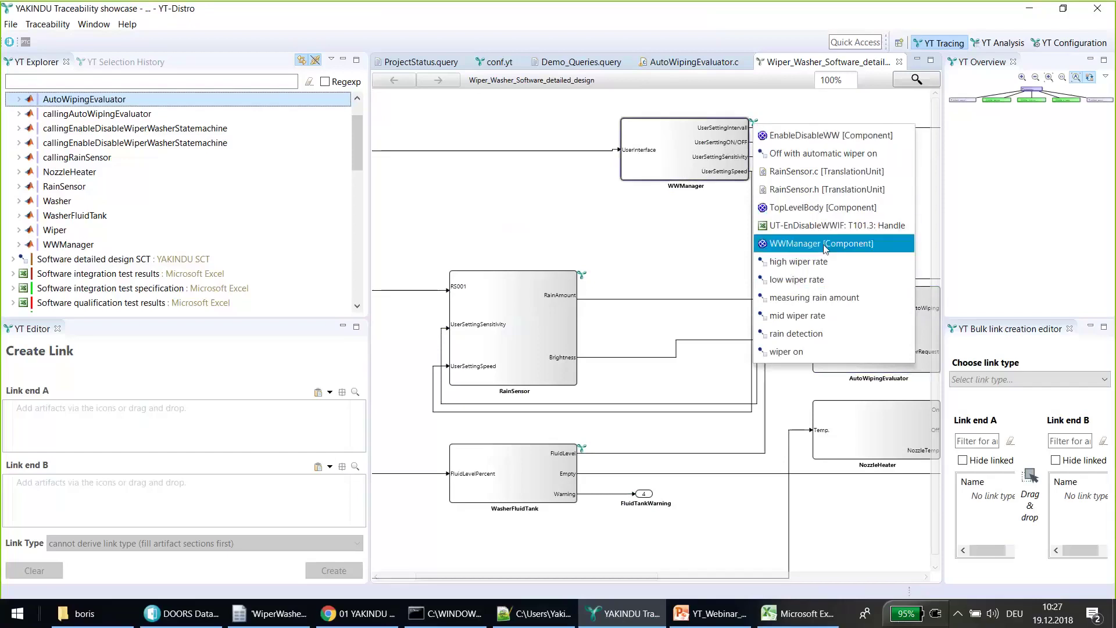
left_click(795, 172)
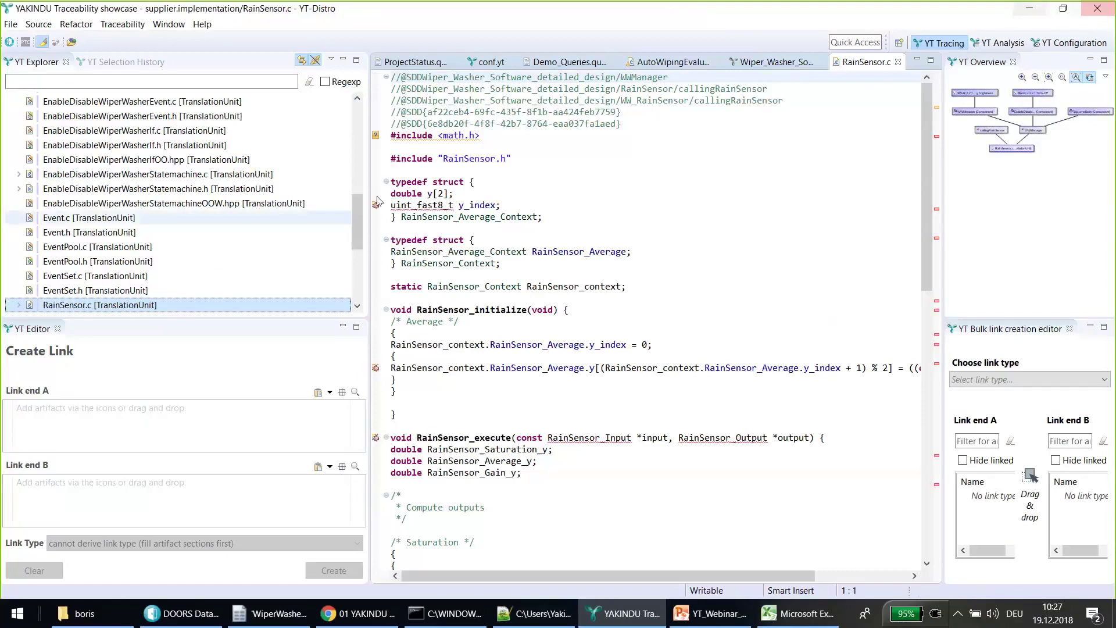
Collapse the Software units group and show the history of recently selected artifacts
left_click_drag(358, 219, 352, 102)
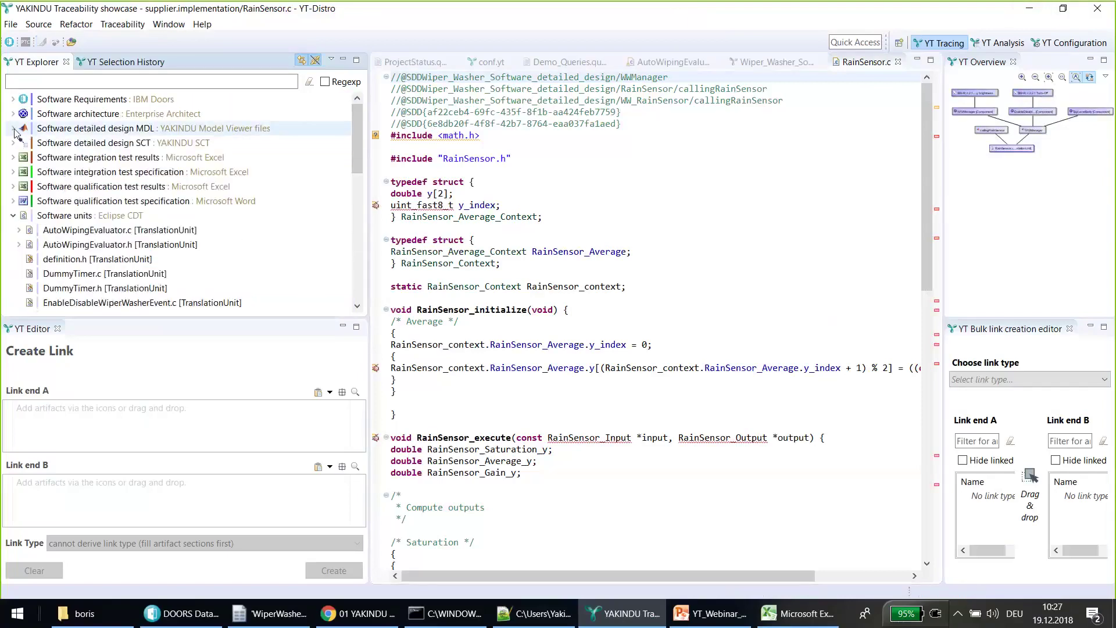
left_click(13, 215)
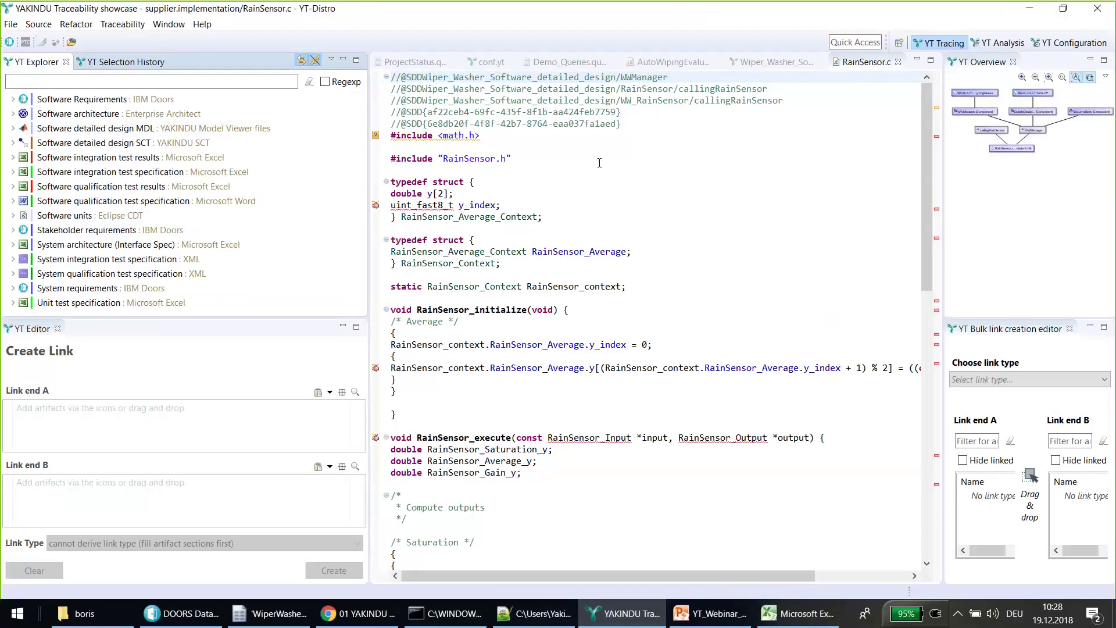
left_click(108, 63)
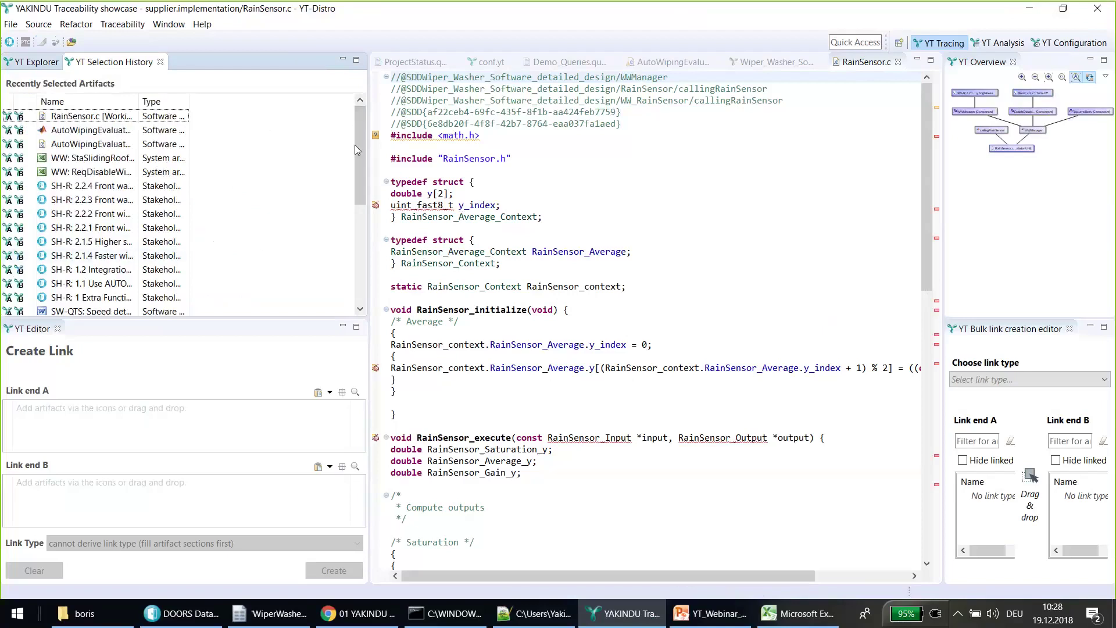
mouse_move(354, 144)
left_mouse_down()
mouse_move(360, 285)
mouse_move(357, 137)
left_mouse_up()
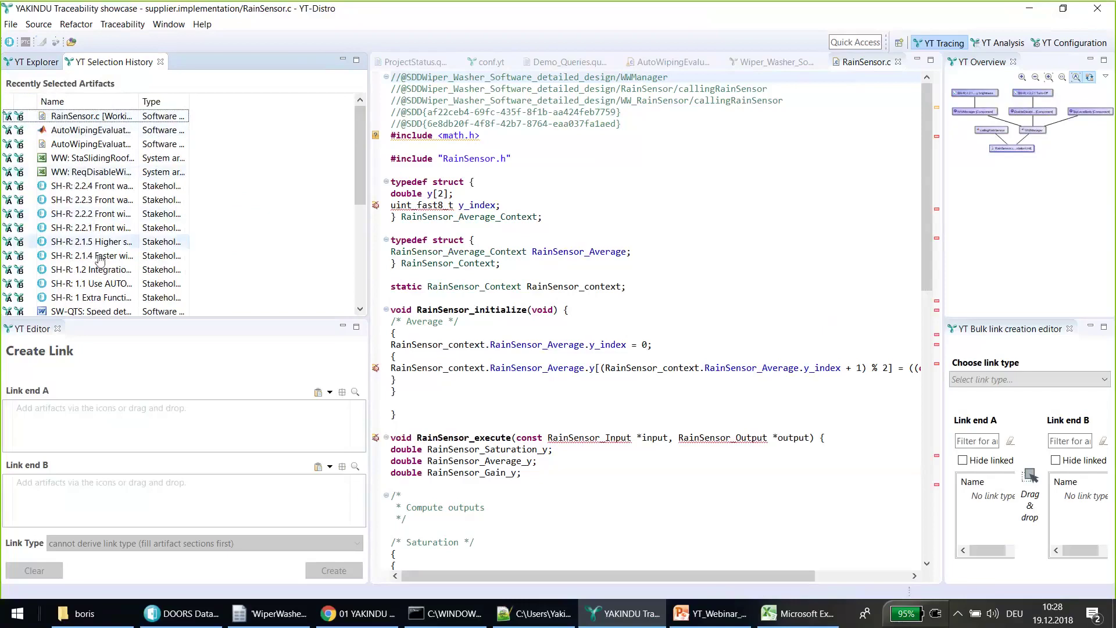
mouse_move(43, 206)
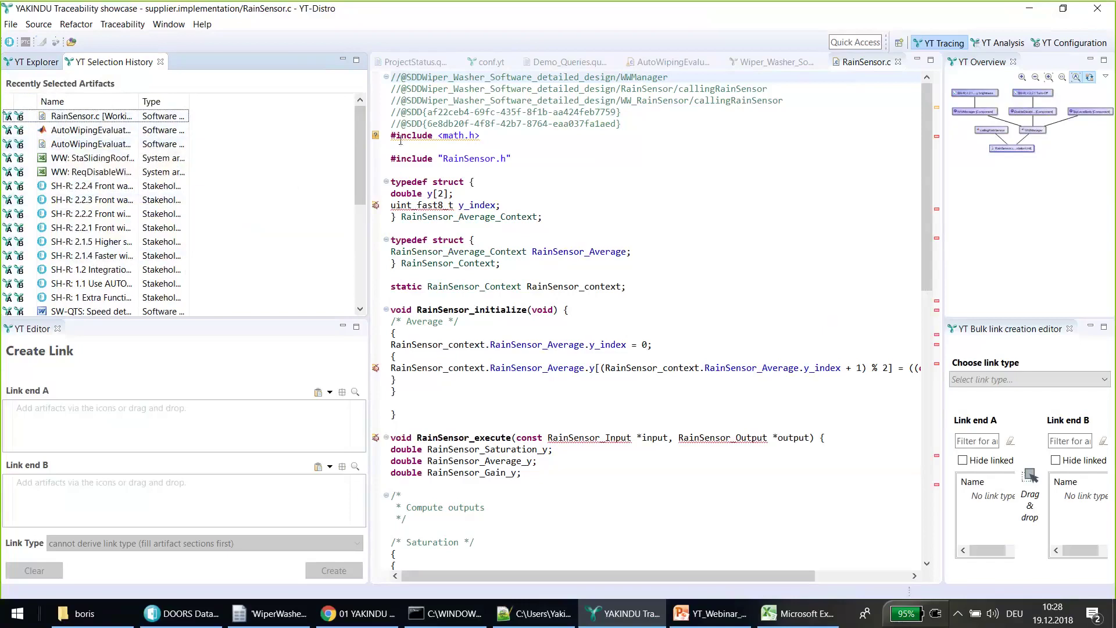
Draft a link from the AutoWipingEvaluator model block as end A to AutoWipingEvaluator.c as end B, and clear the draft
left_click(21, 145)
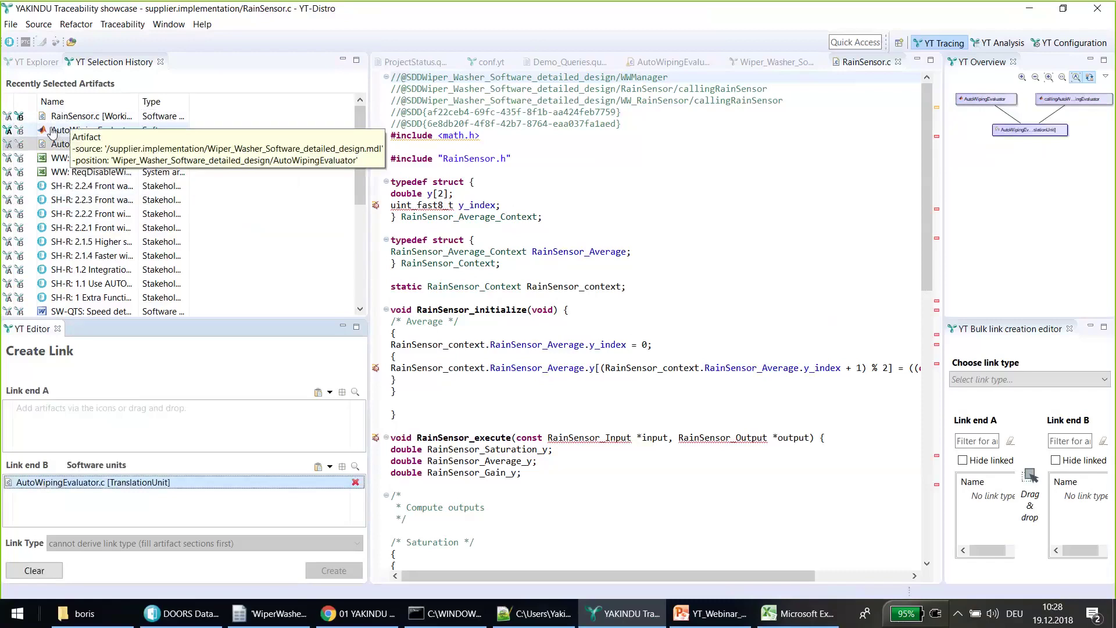
left_click_drag(52, 129, 146, 416)
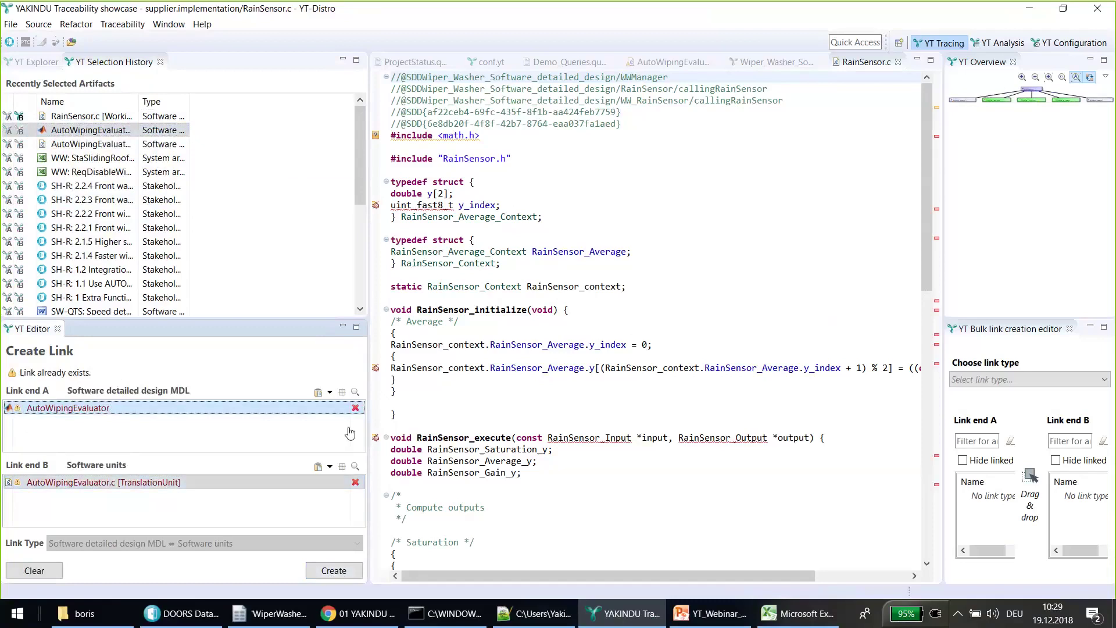
left_click(35, 570)
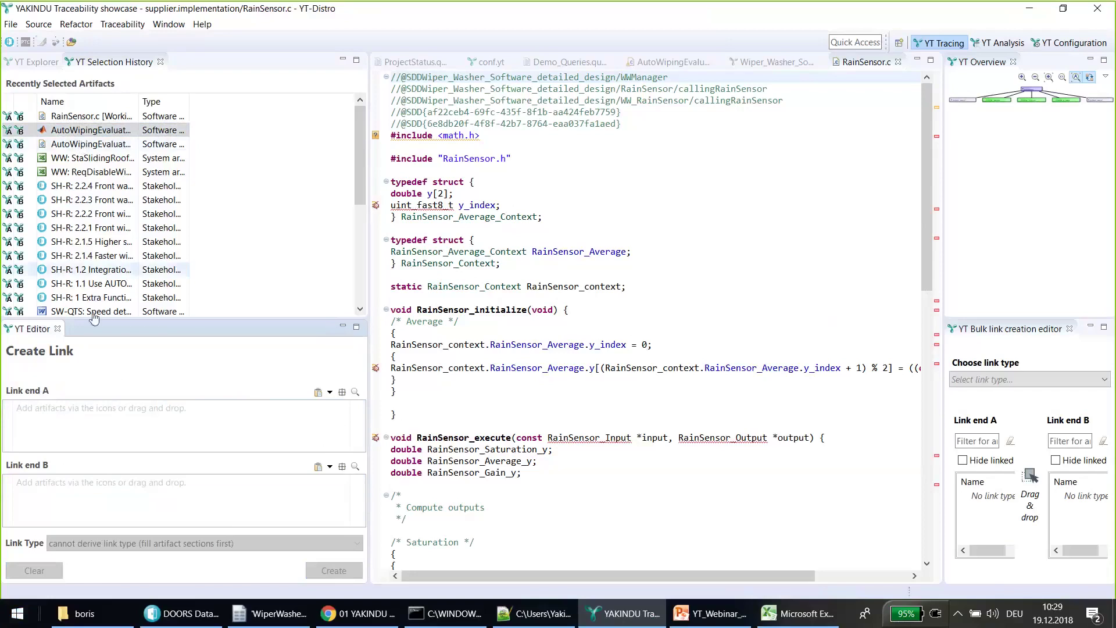
Set callingEnableDisableWiperWasherStatemachine from the MDL detailed design as link end A and try adding Washer as link end B
left_click(36, 62)
left_click_drag(116, 186, 129, 440)
left_click_drag(57, 244, 198, 522)
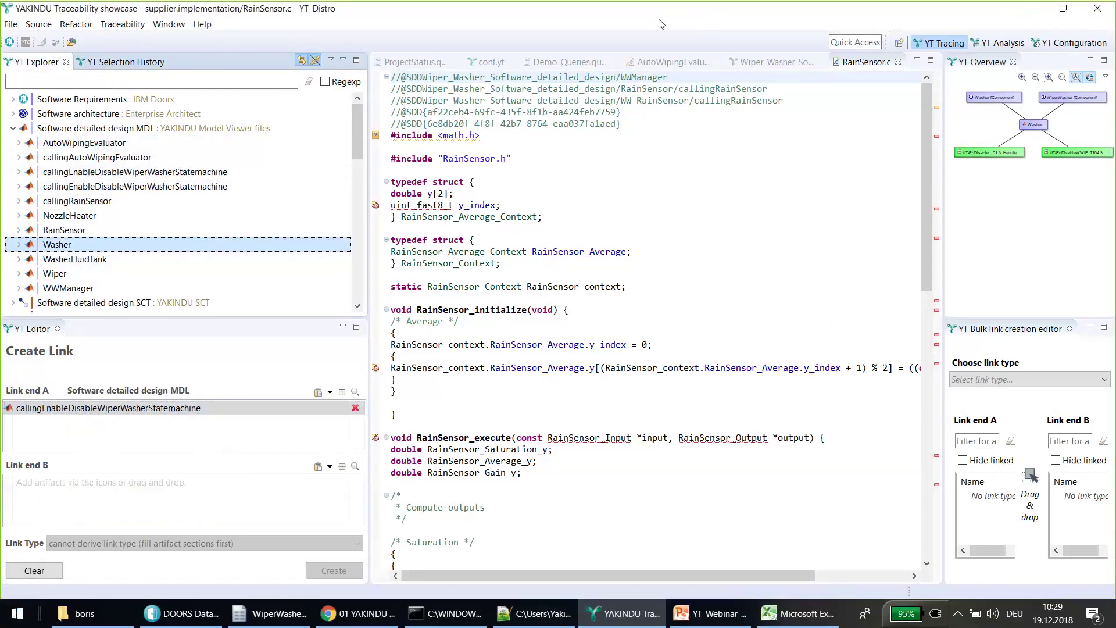
Close all open editors and maximize the bulk link creation editor
right_click(861, 64)
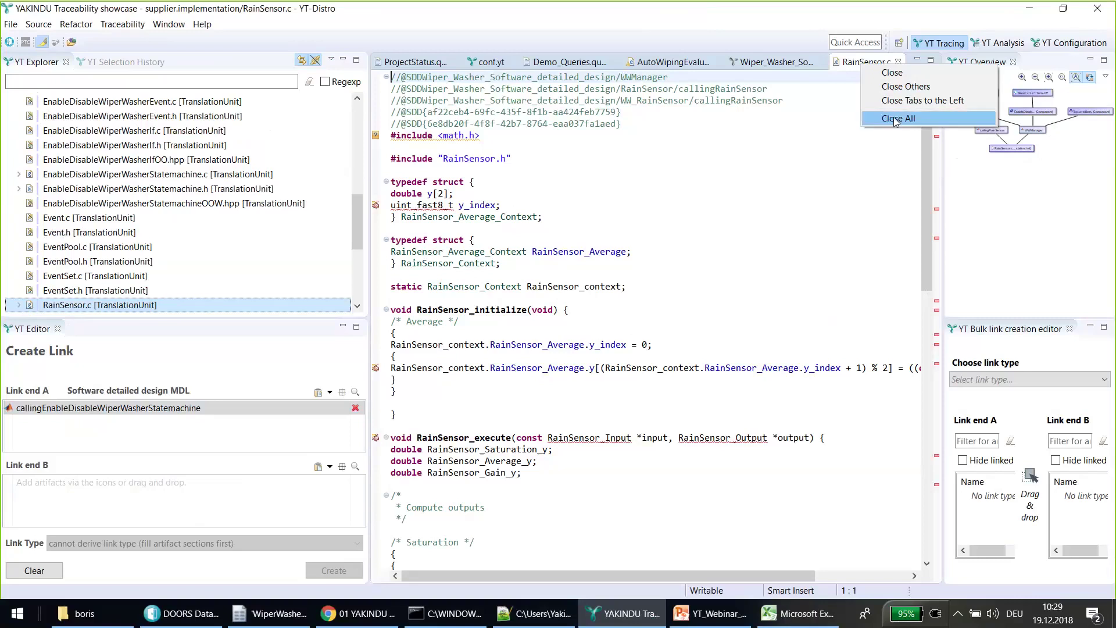
left_click(895, 119)
left_click(448, 331)
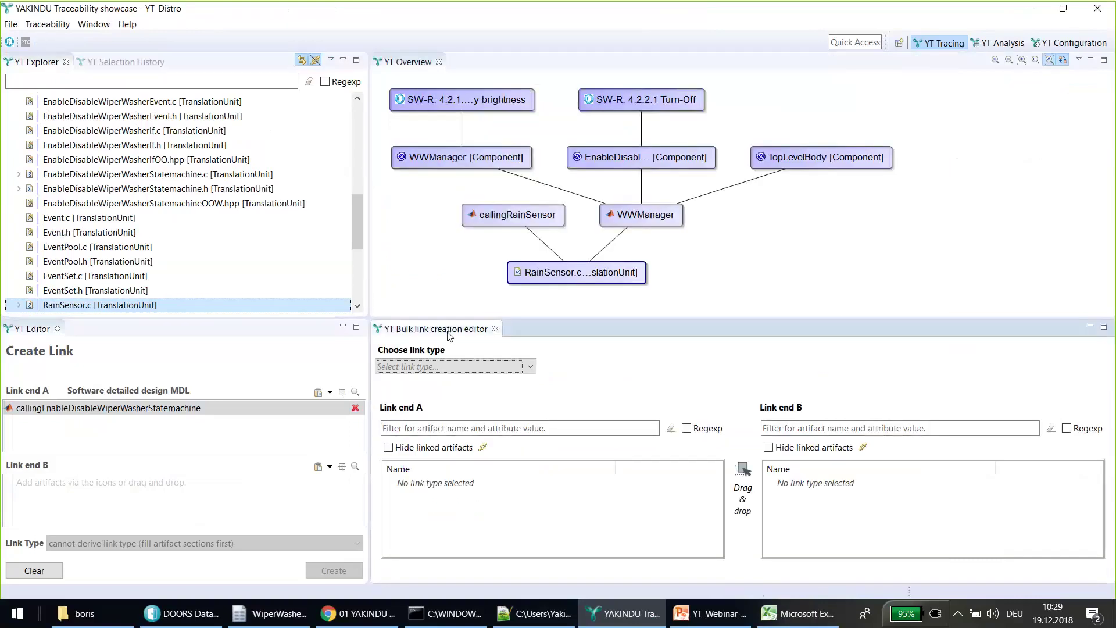
double_click(448, 329)
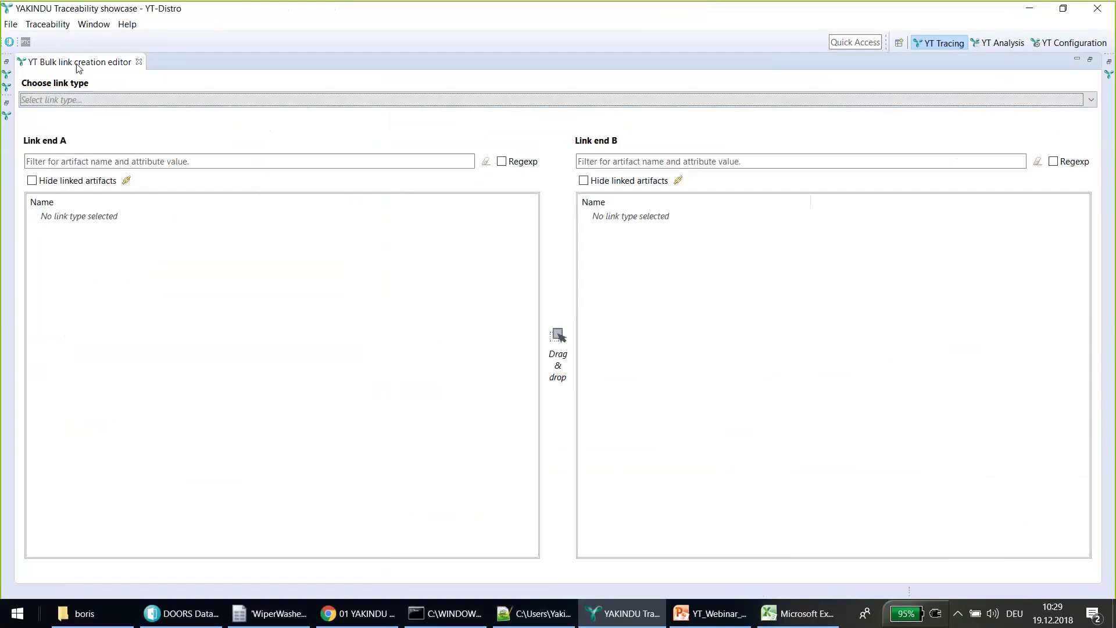
Set the bulk link type to Software architecture --> Software detailed design MDL and expand AutoWipingEvaluator, RainSensor, Washer and Wiper under link end B
left_click(166, 102)
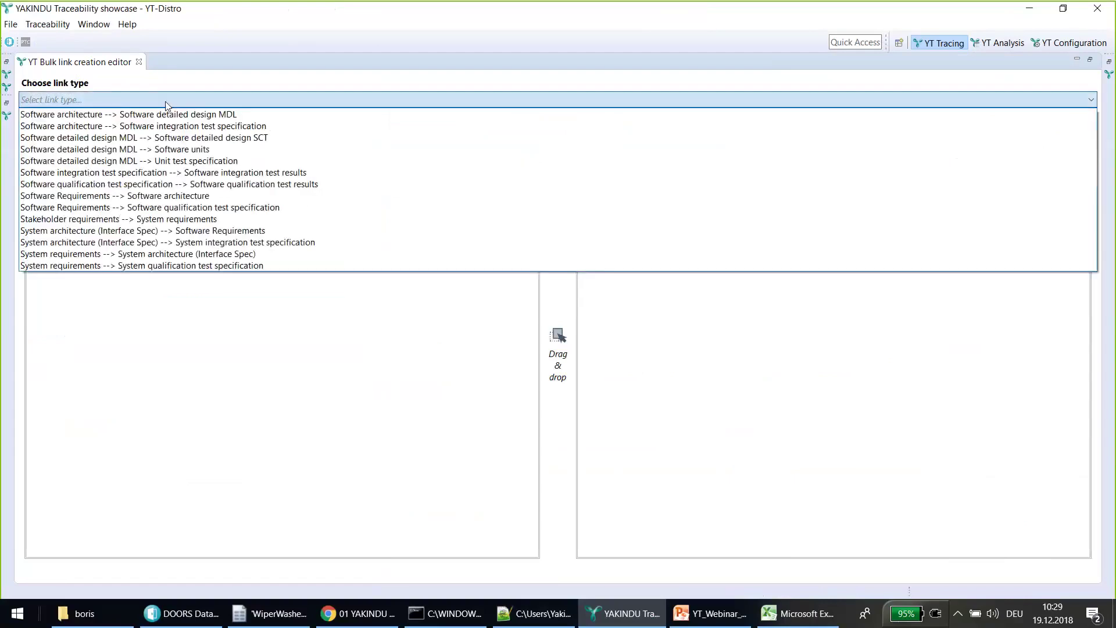
left_click(267, 116)
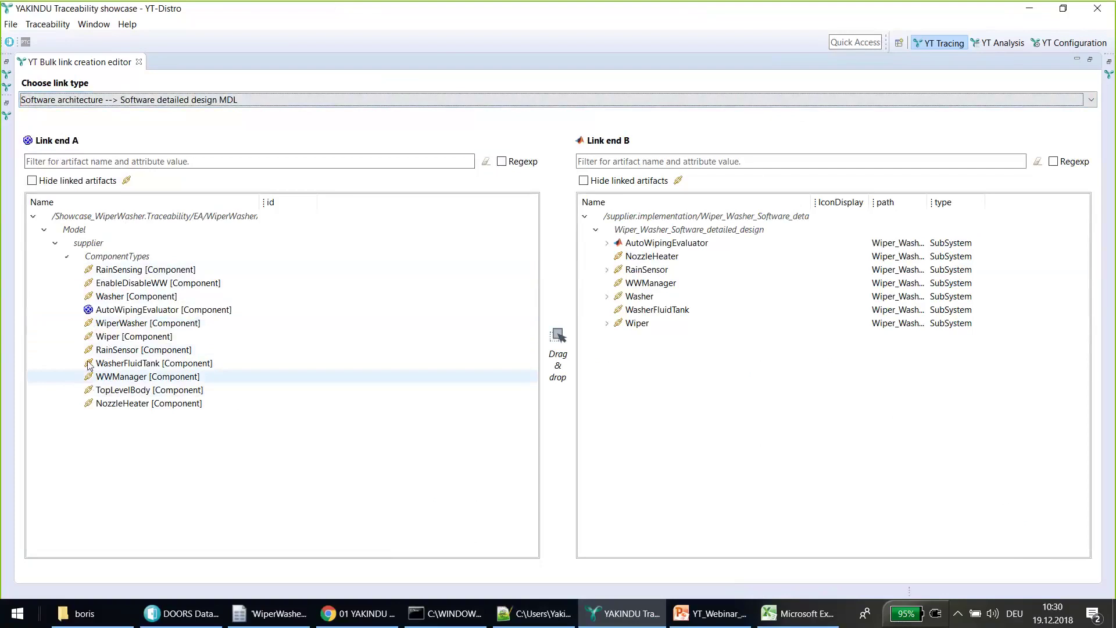
left_click(80, 313)
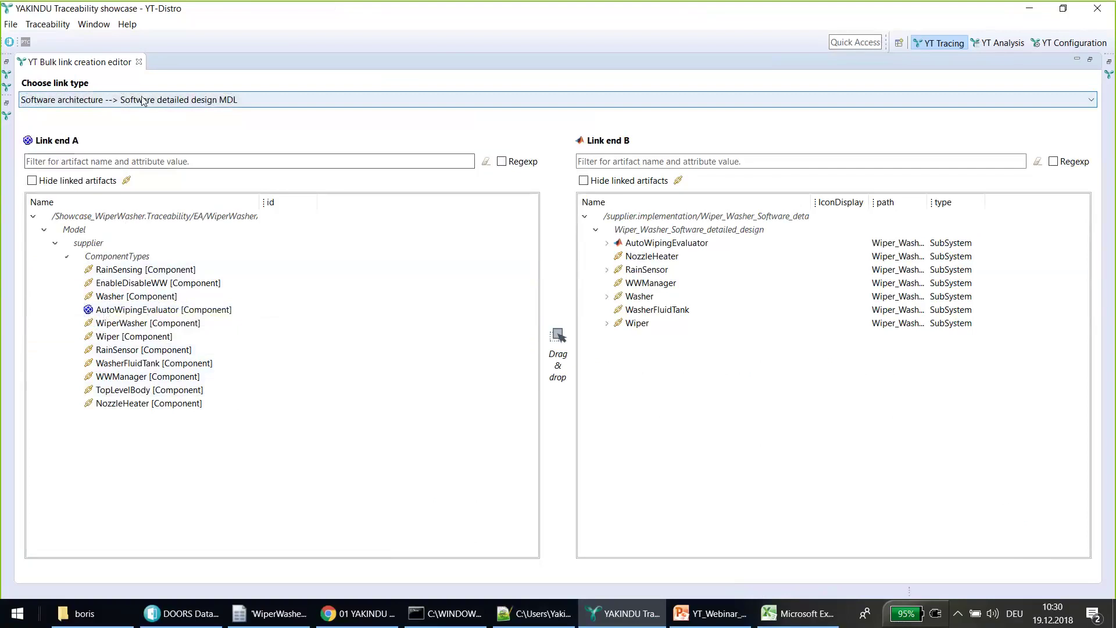
left_click(606, 243)
left_click(606, 283)
left_click(606, 324)
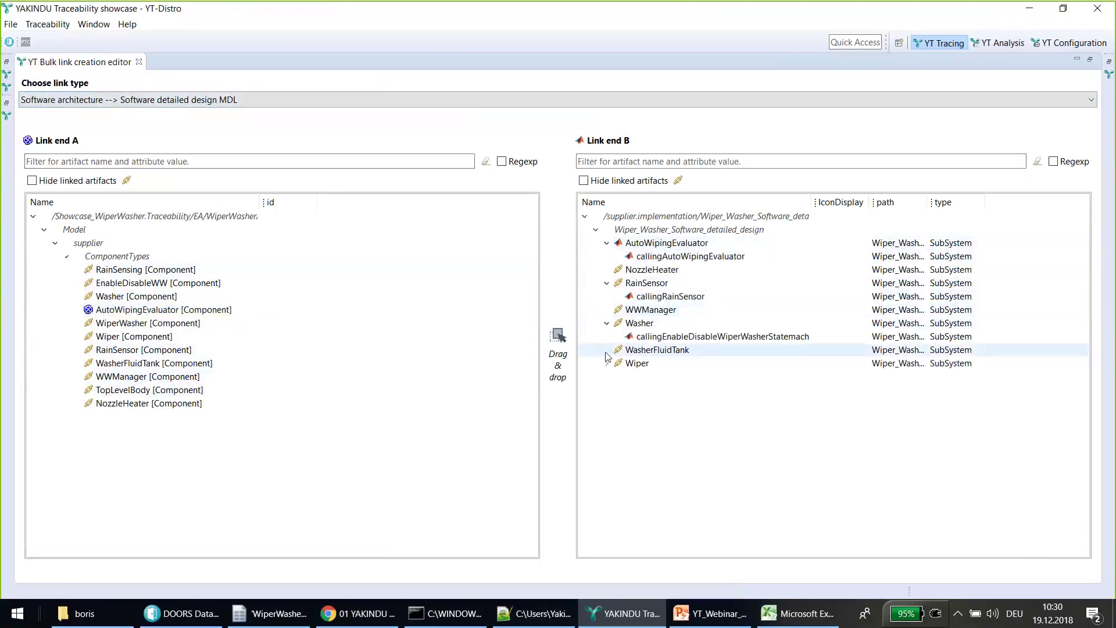
left_click(607, 364)
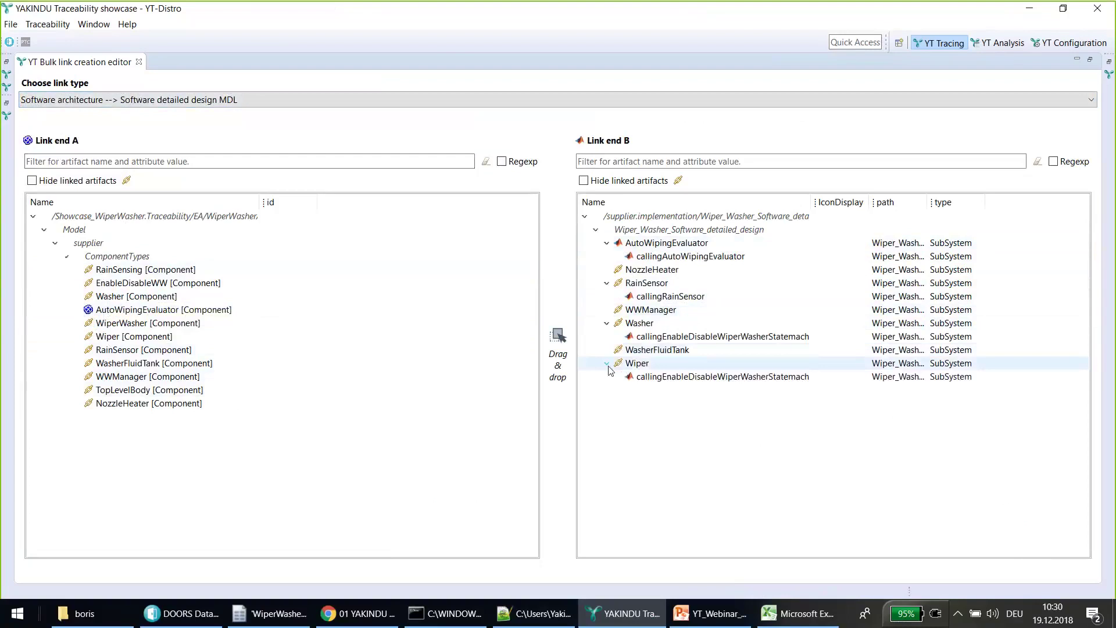
Link the AutoWipingEvaluator component to the AutoWipingEvaluator subsystem of the detailed design, and restore the bulk editor to its normal size
left_click(664, 257)
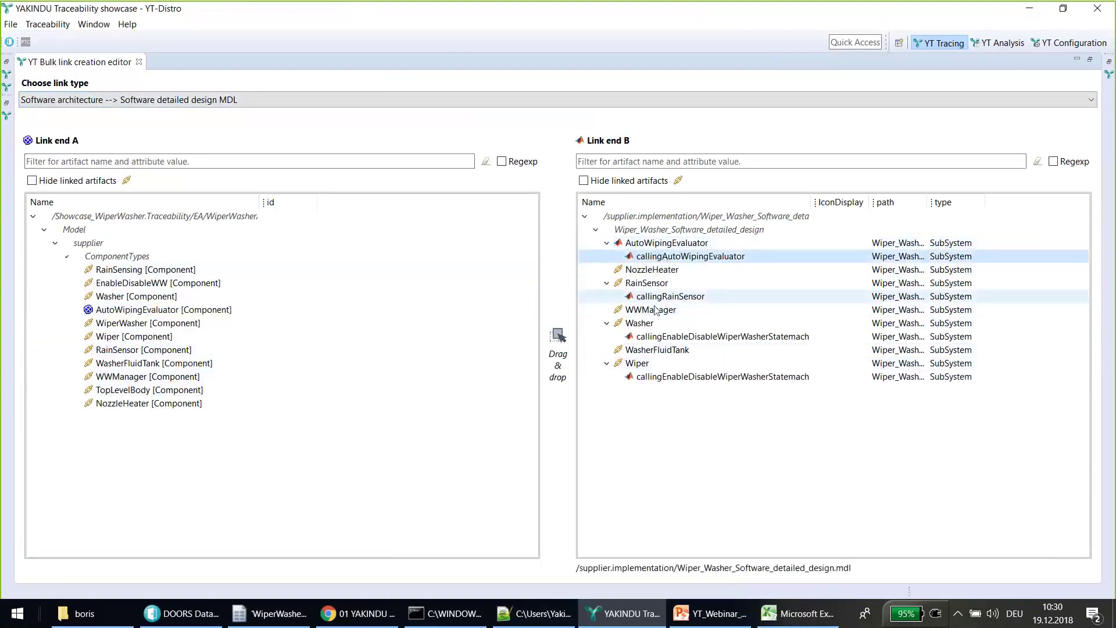
left_click(669, 296)
left_click_drag(89, 309, 120, 313)
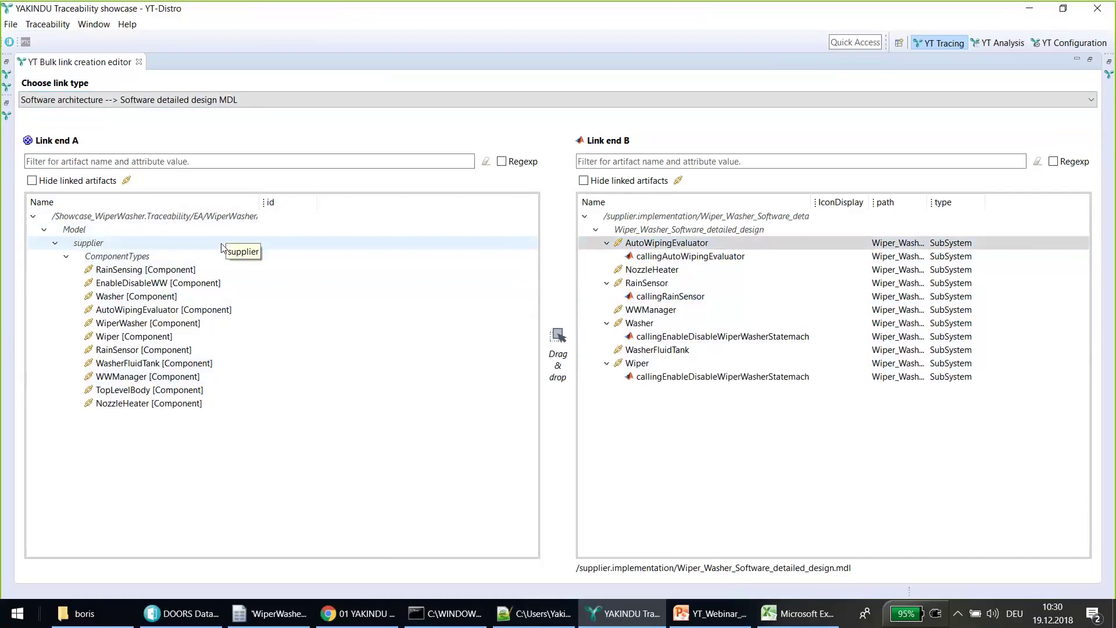
key("alt+Down")
double_click(99, 63)
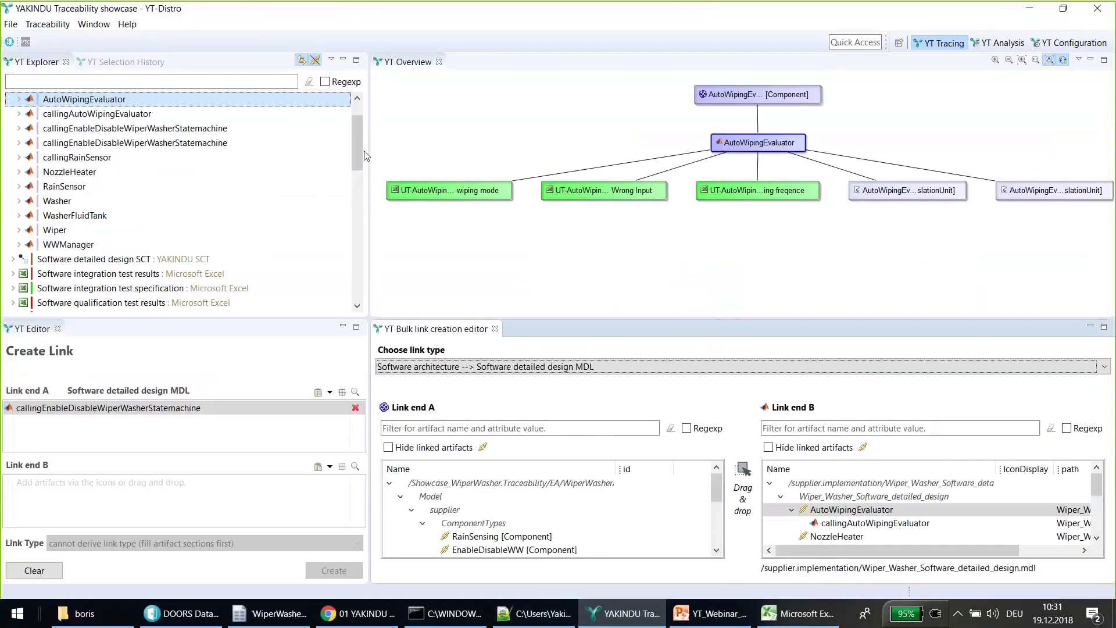
Remove the statemachine artifact from link end A and collapse the Software detailed design MDL and Software units groups
scroll(56, 119, "up", 1)
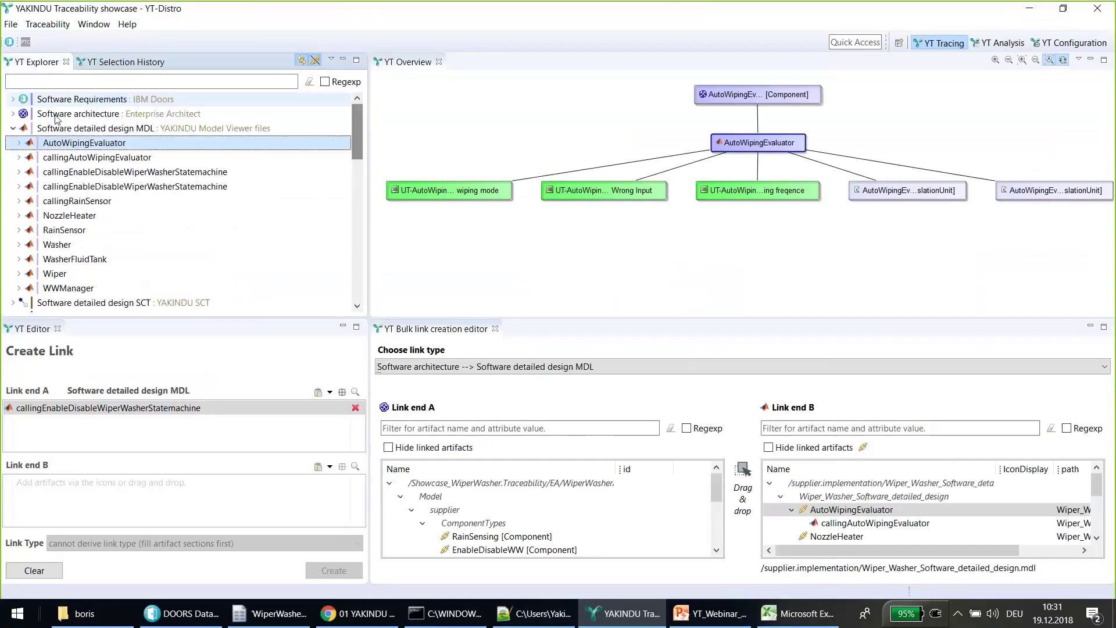
left_click(12, 128)
left_click(12, 216)
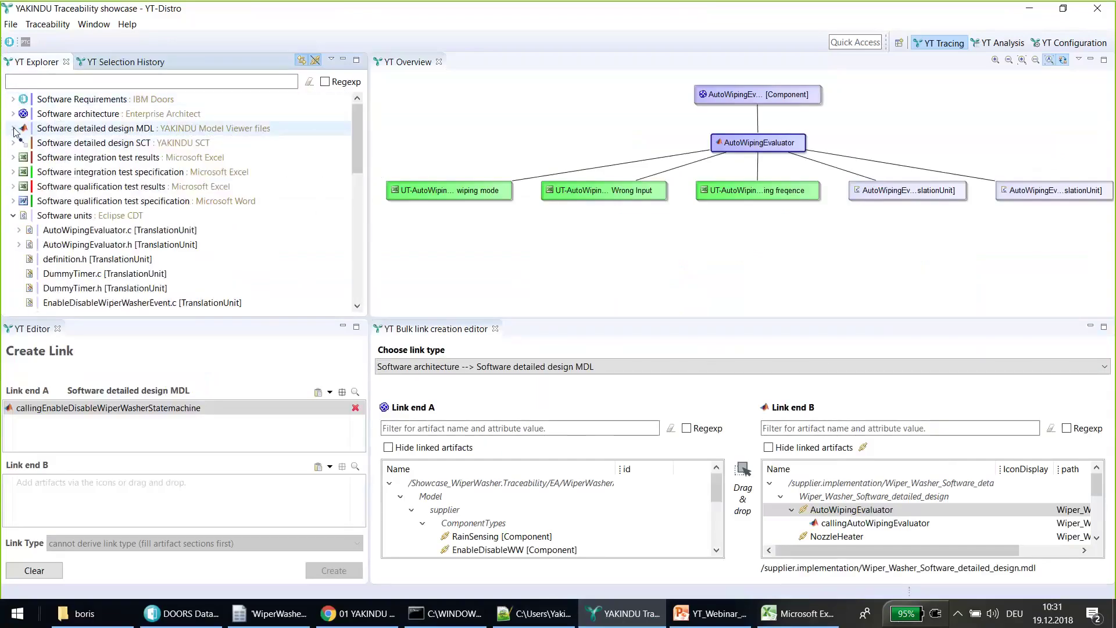
left_click(13, 215)
left_click(355, 408)
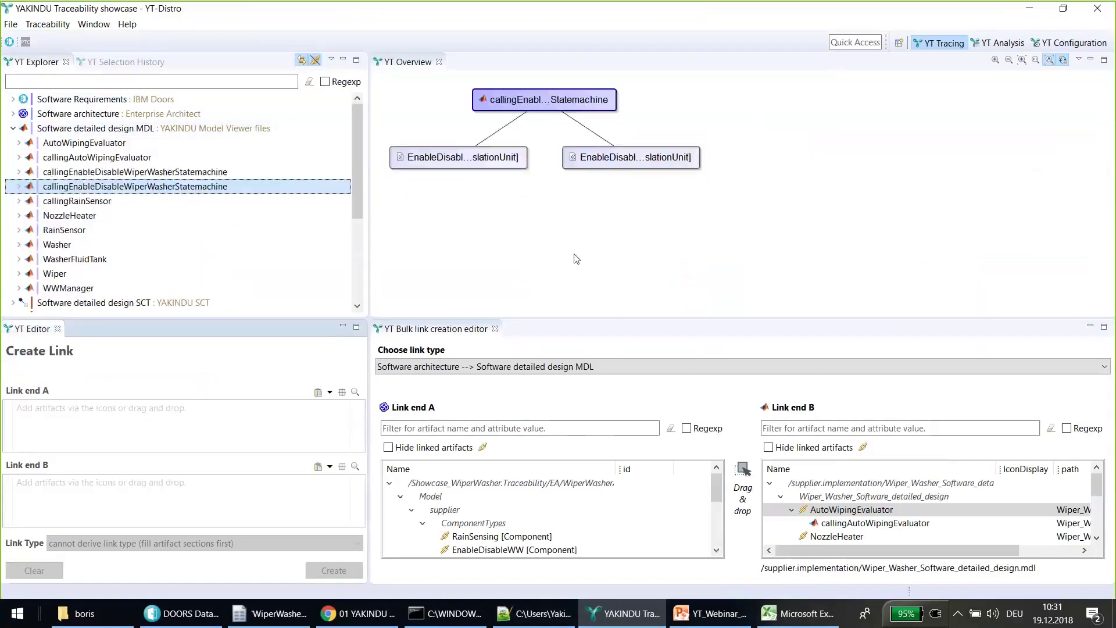
left_click(13, 128)
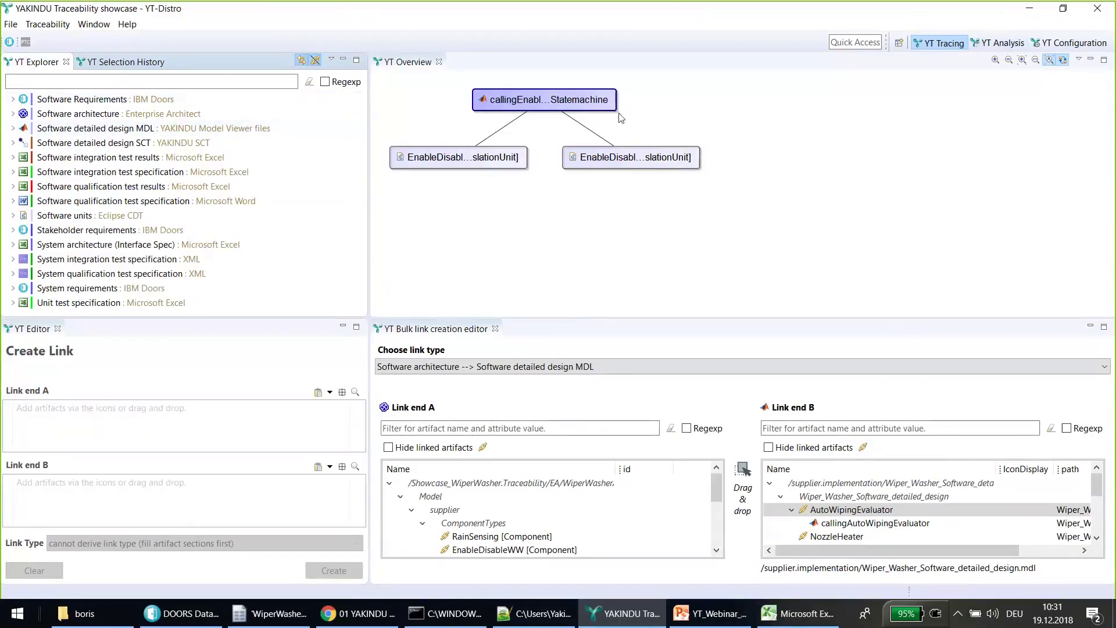
Switch to the Analysis perspective and review the Unit test specification artifacts from the dashboard's chart of all artifacts
left_click(1011, 48)
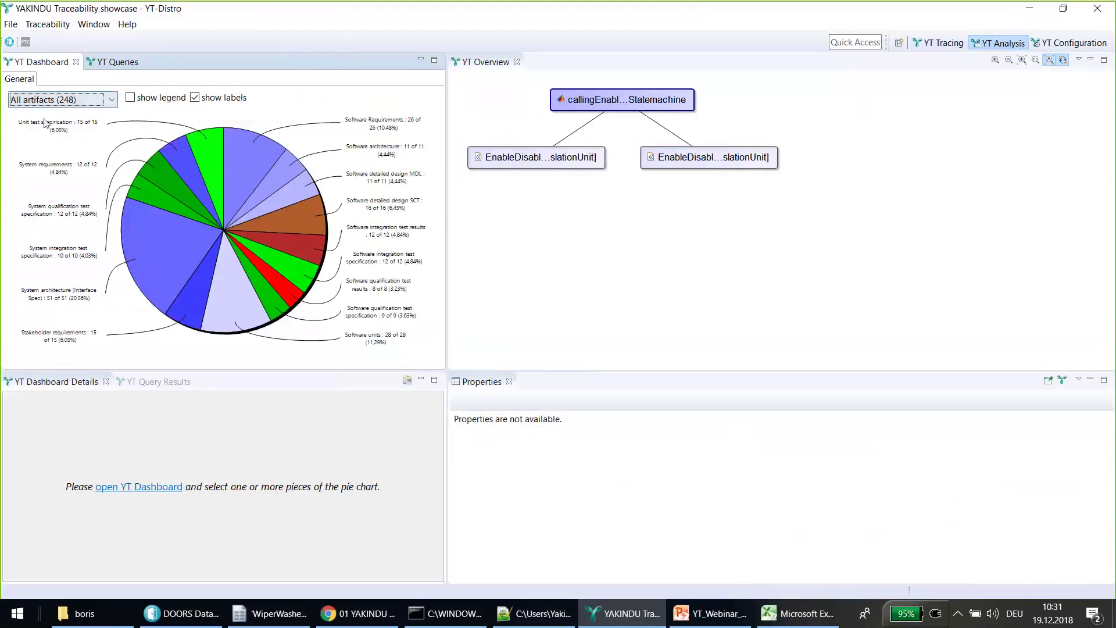
mouse_move(180, 150)
left_click(212, 151)
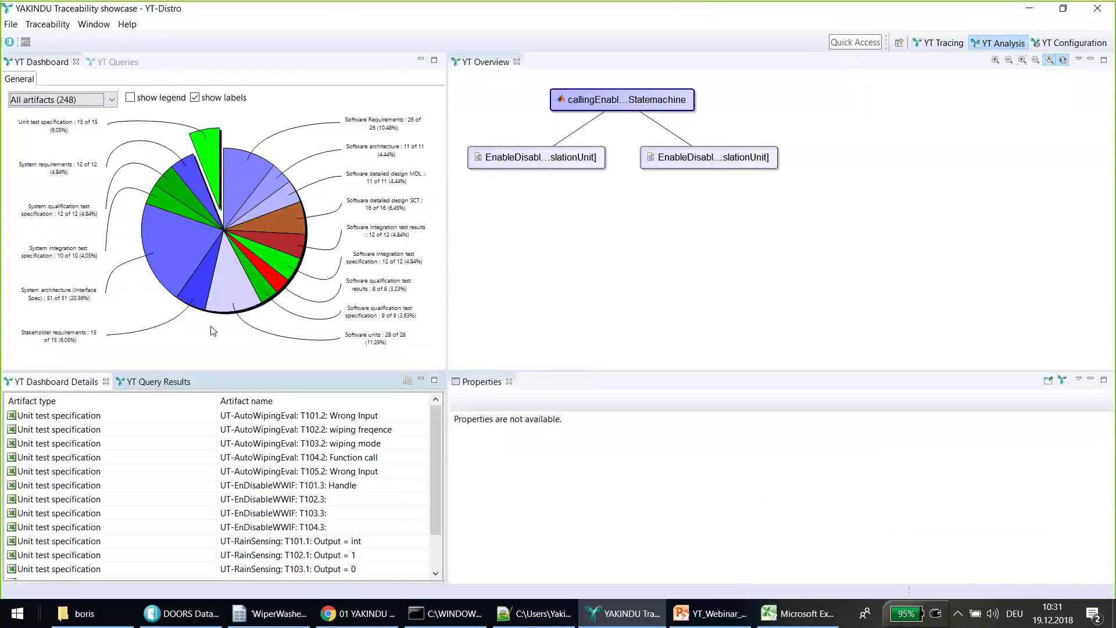
left_click_drag(440, 434, 413, 381)
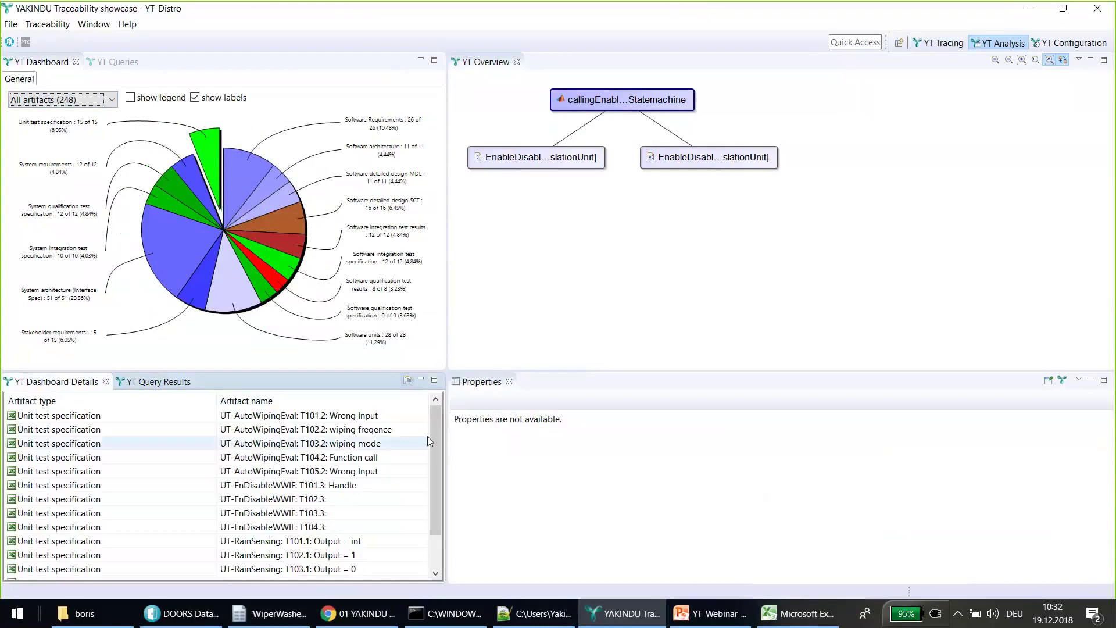
mouse_move(435, 436)
left_mouse_down()
mouse_move(436, 483)
mouse_move(444, 431)
left_mouse_up()
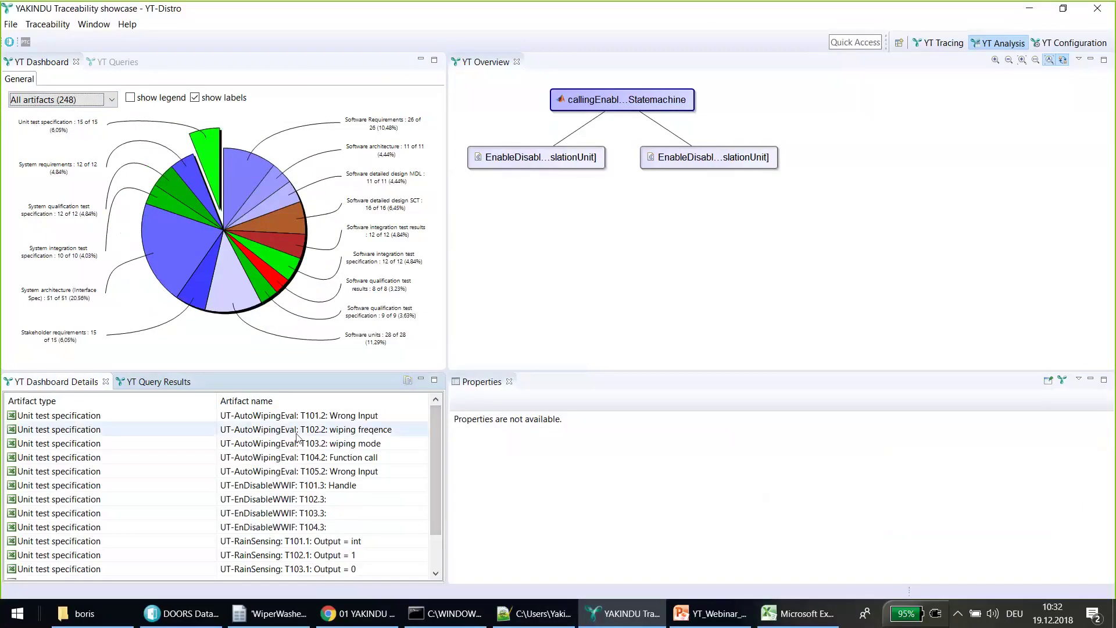
left_click_drag(436, 431, 130, 448)
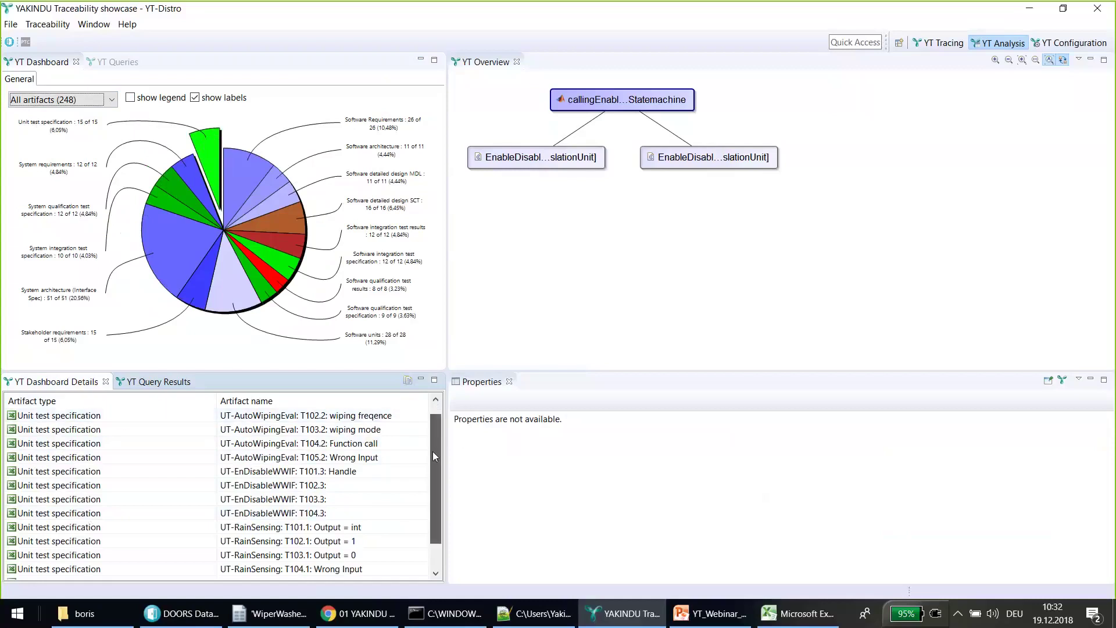
scroll(434, 453, "down", 1)
scroll(434, 453, "up", 1)
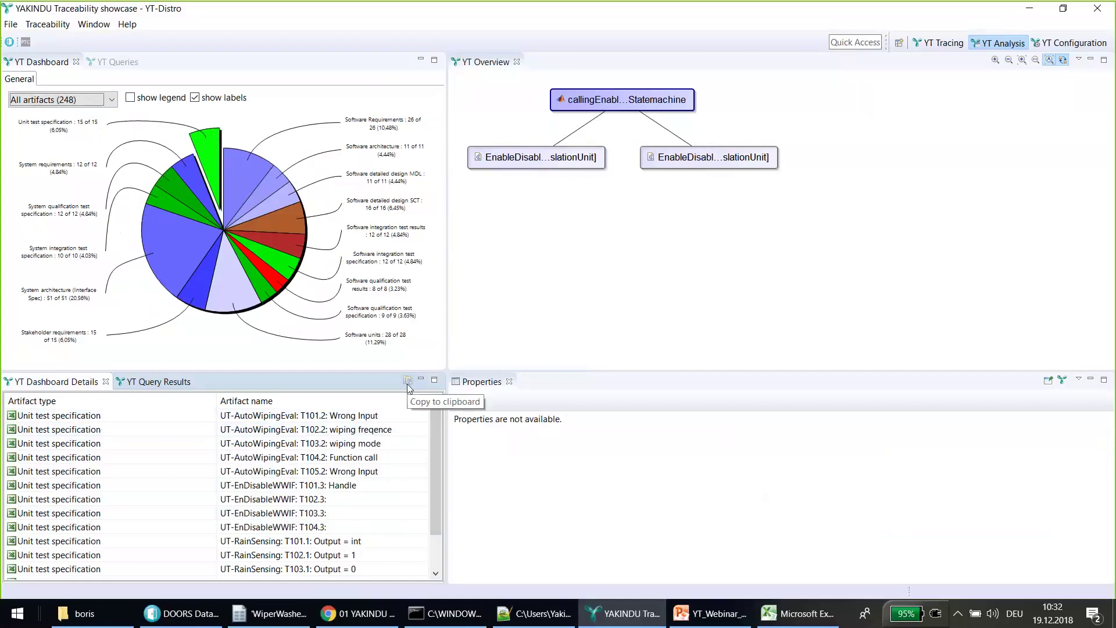
Show the dashboard chart for Not linked artifacts and for Trace links
left_click(69, 99)
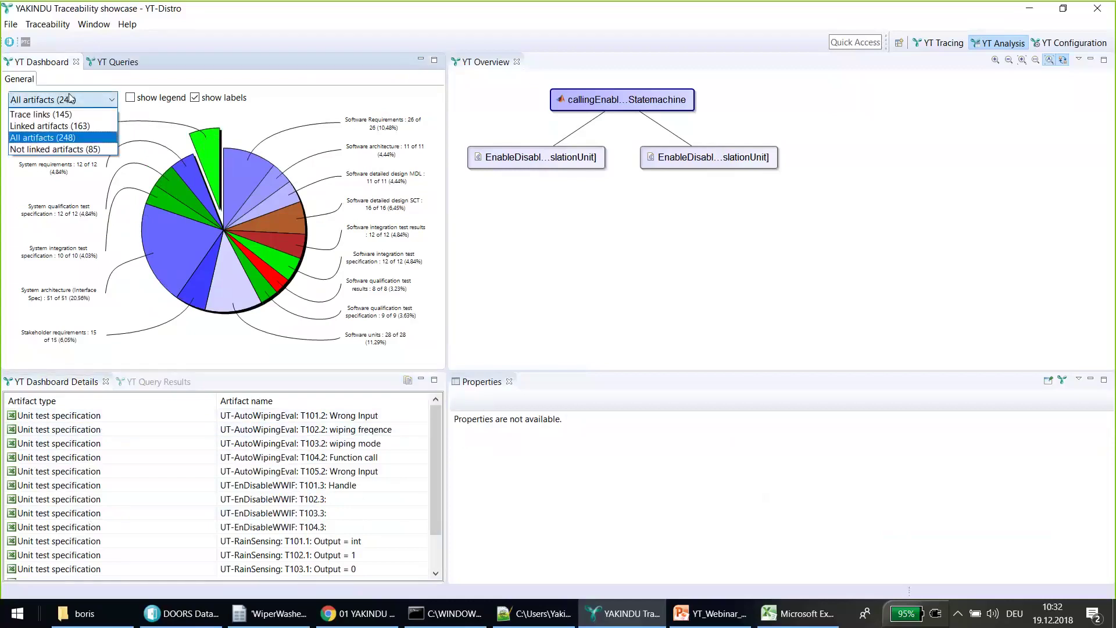
left_click(82, 150)
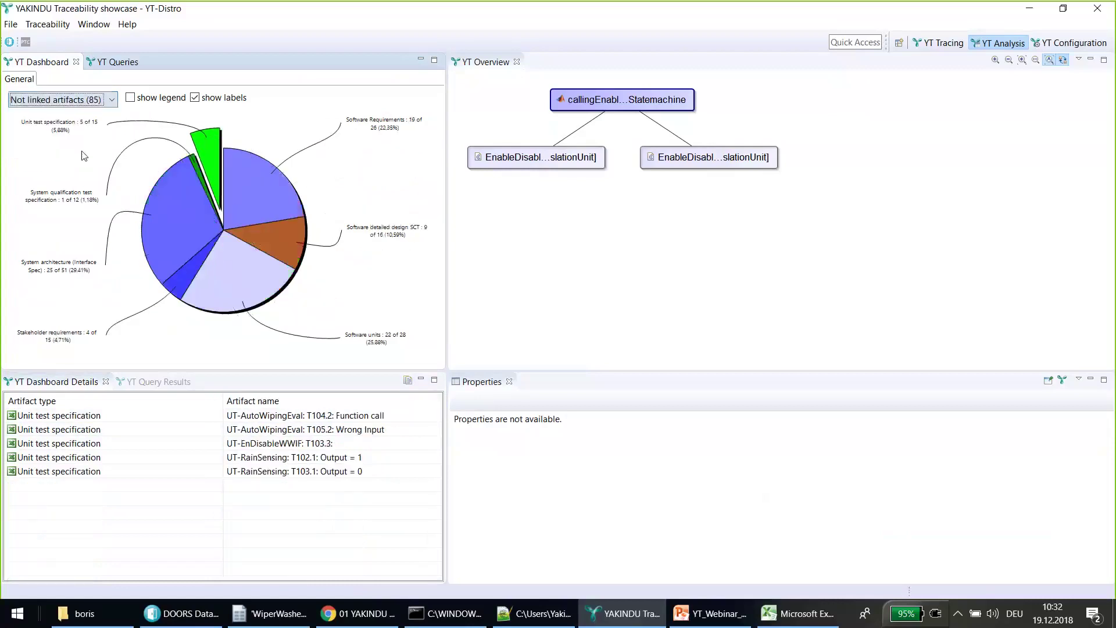
left_click(69, 103)
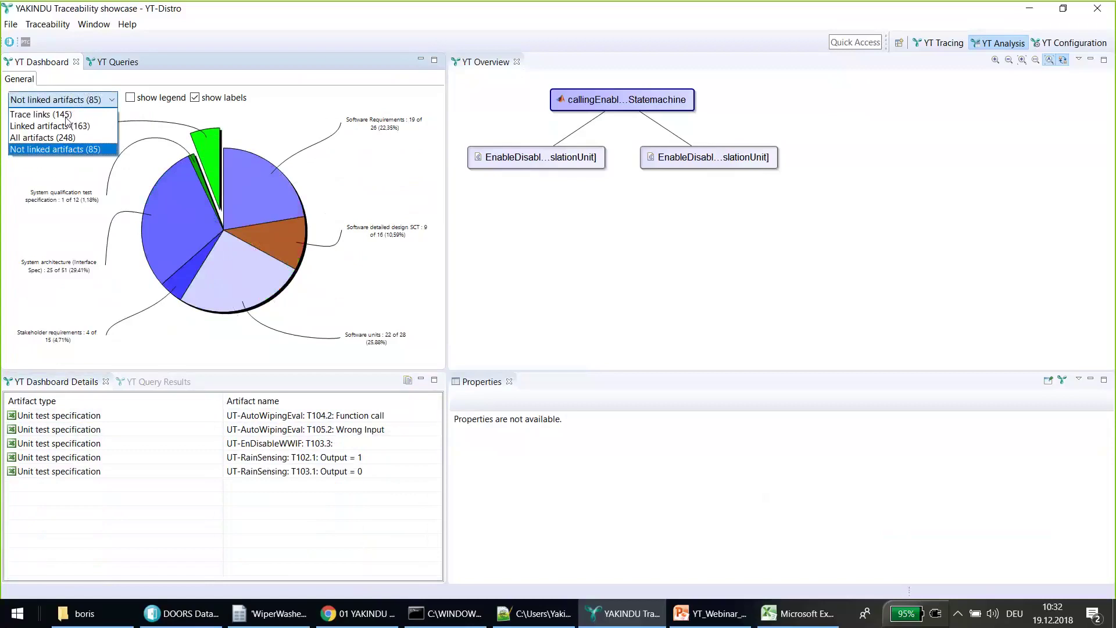
left_click(67, 115)
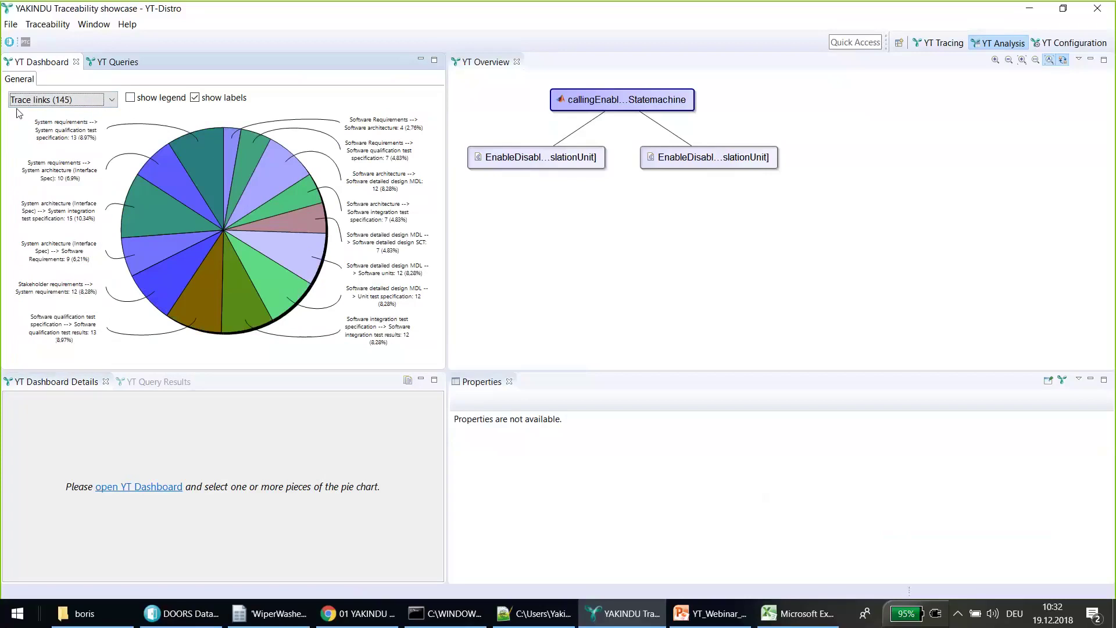
Open Demo_Queries.query and examine the source and grouping of the query "Traces between Stakeholder and Software qualification results"
left_click(114, 63)
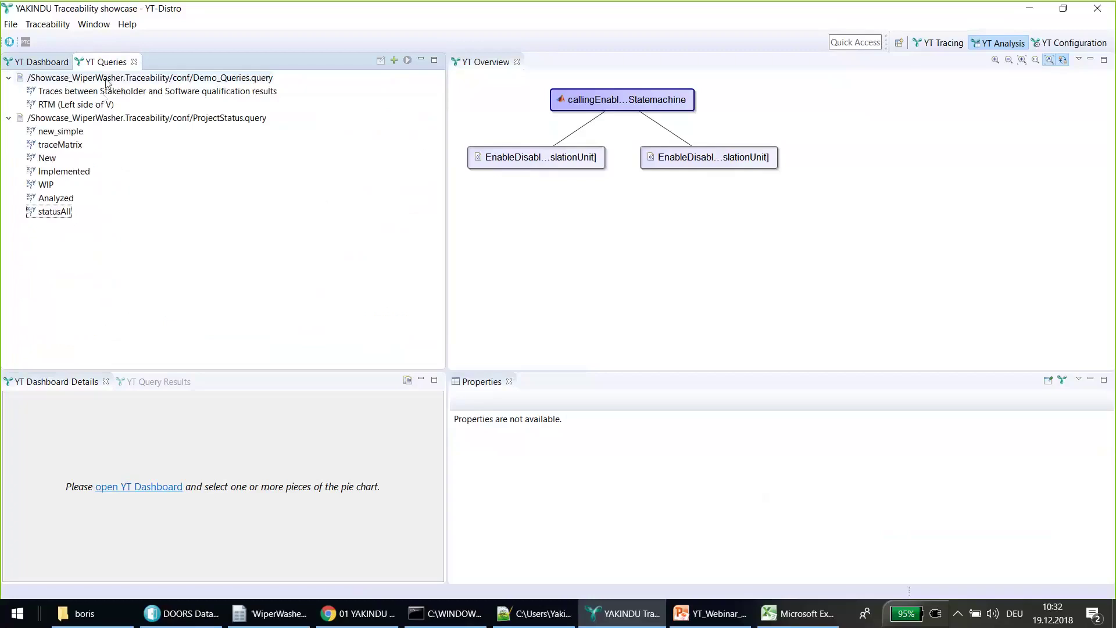
double_click(107, 79)
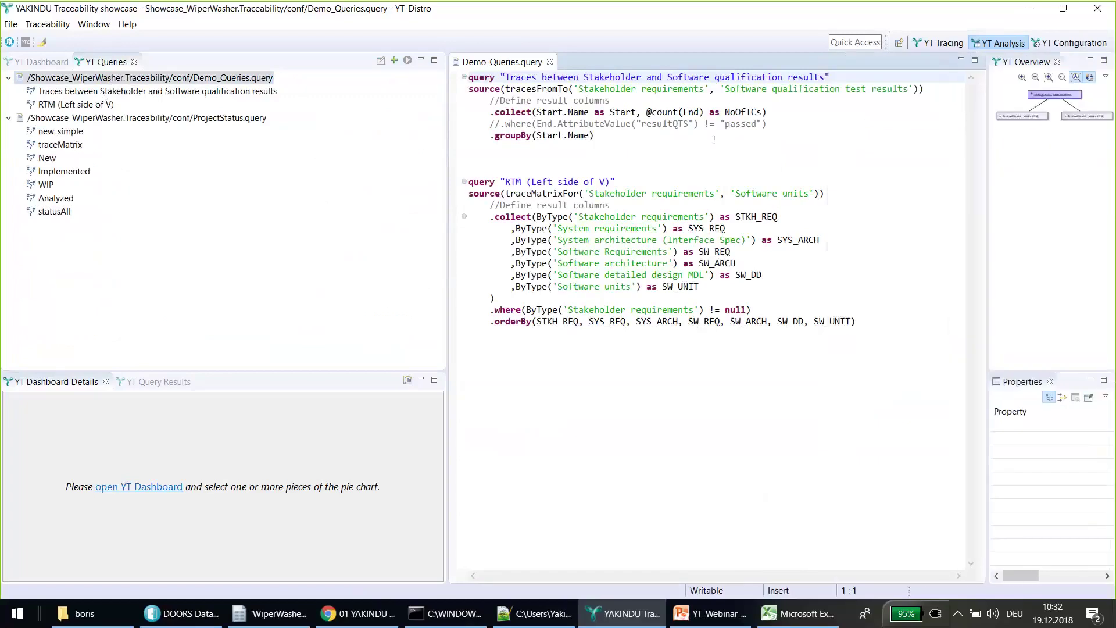
left_click_drag(640, 136, 468, 77)
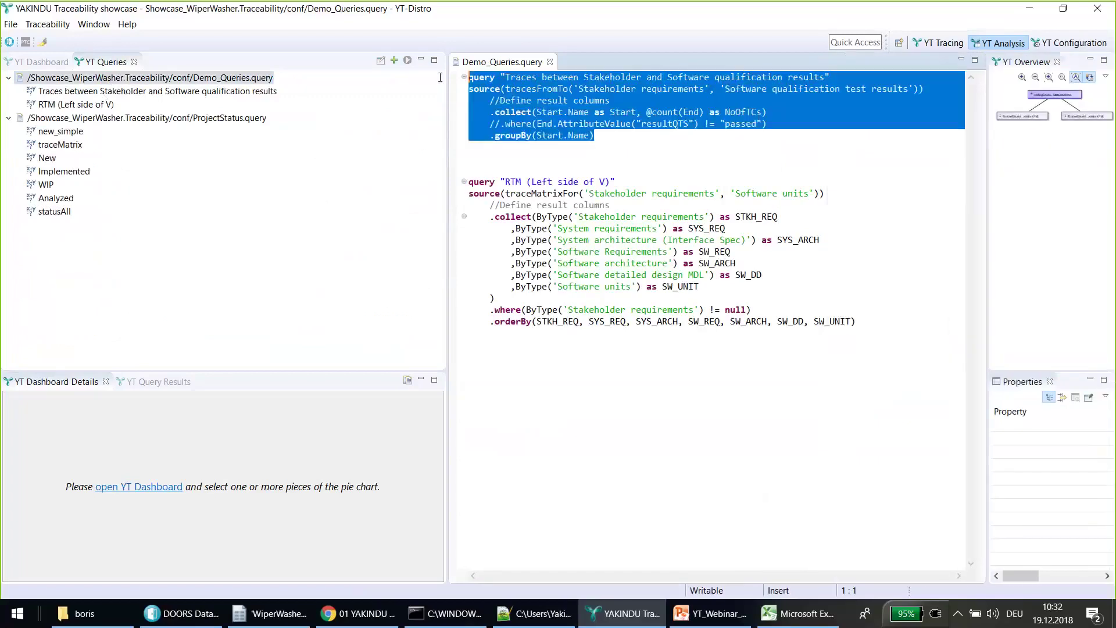
left_click(507, 90)
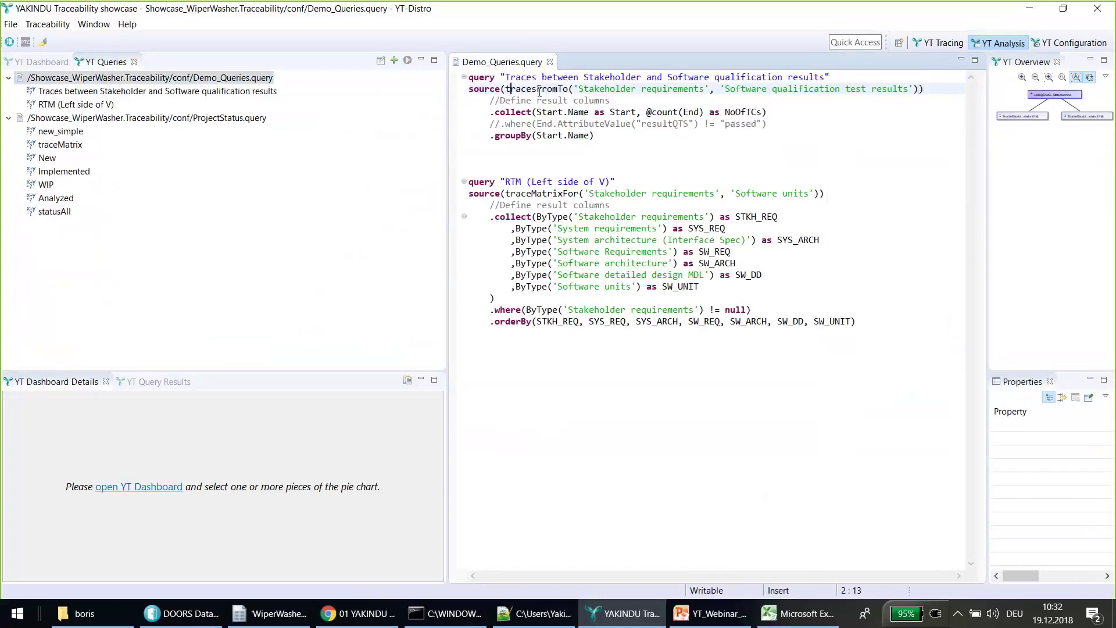
left_click_drag(604, 90, 870, 90)
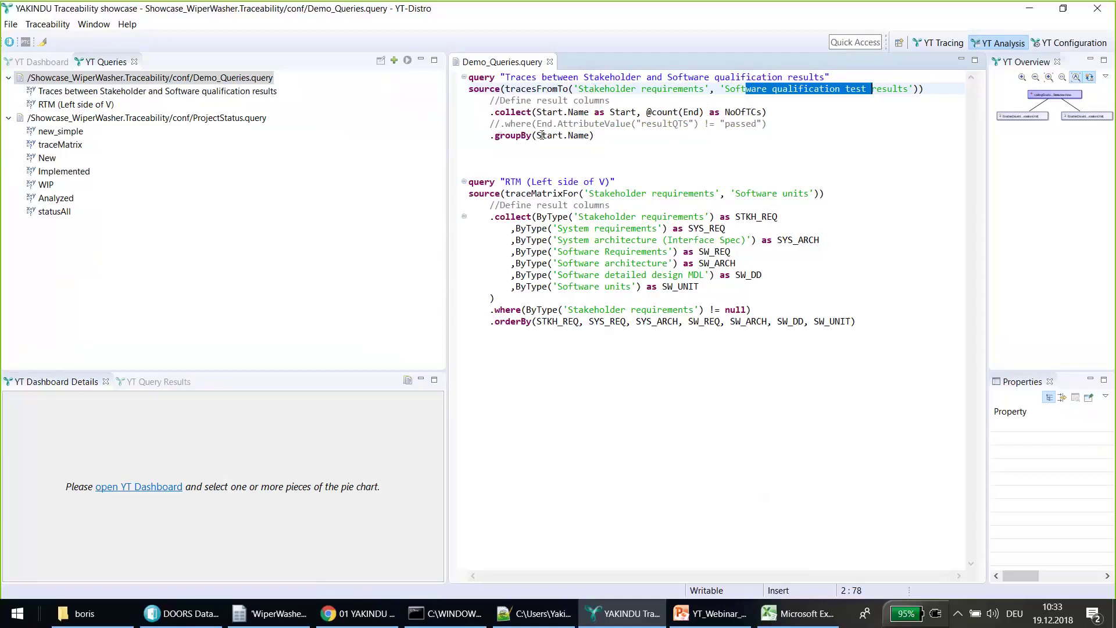
left_click_drag(552, 134, 536, 134)
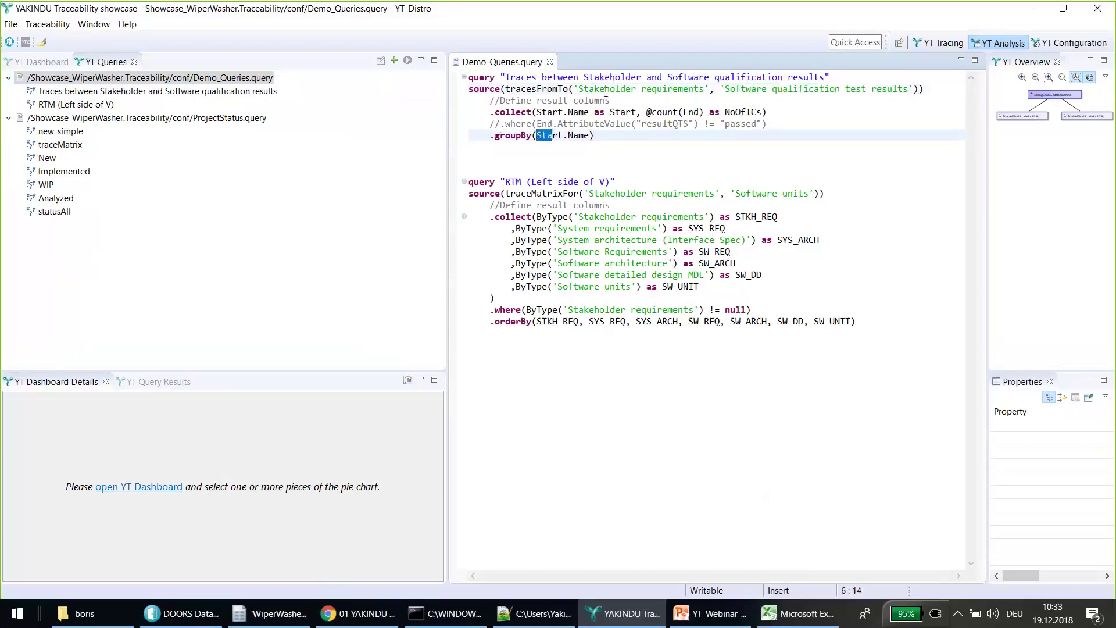
mouse_move(593, 92)
Run the query "Traces between Stakeholder and Software qualification results" and highlight its 'Software qualification test results' end point
double_click(82, 92)
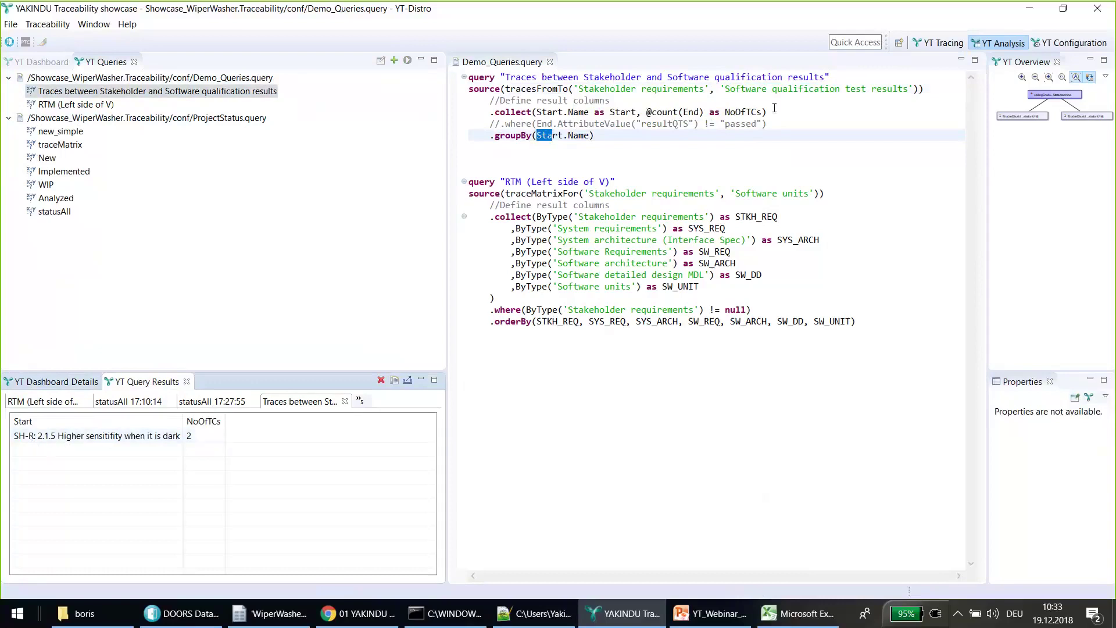
mouse_move(895, 88)
left_click_drag(909, 89, 719, 88)
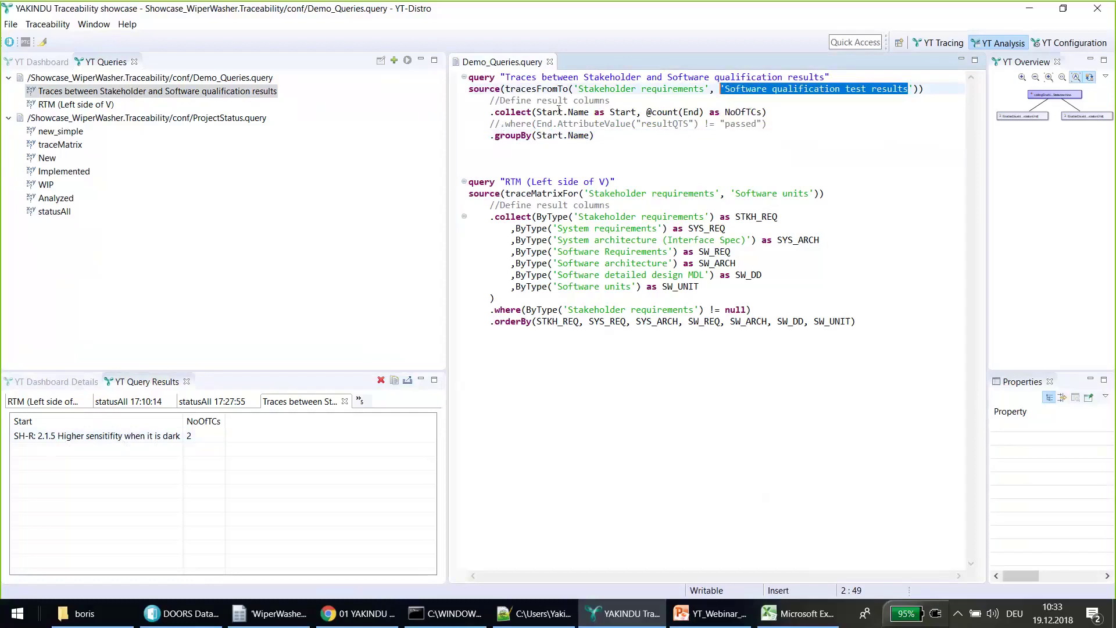
Uncomment the query's where clause filtering on resultQTS != "passed", and save the query file
left_click(501, 125)
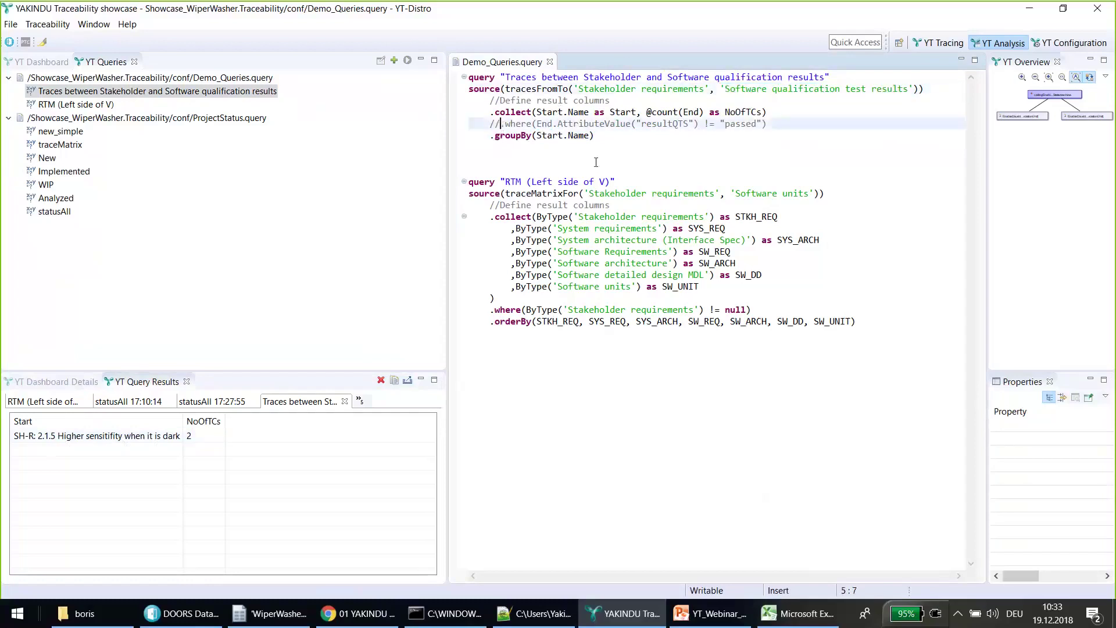
key("BackSpace")
key("BackSpace")
key("ctrl+s")
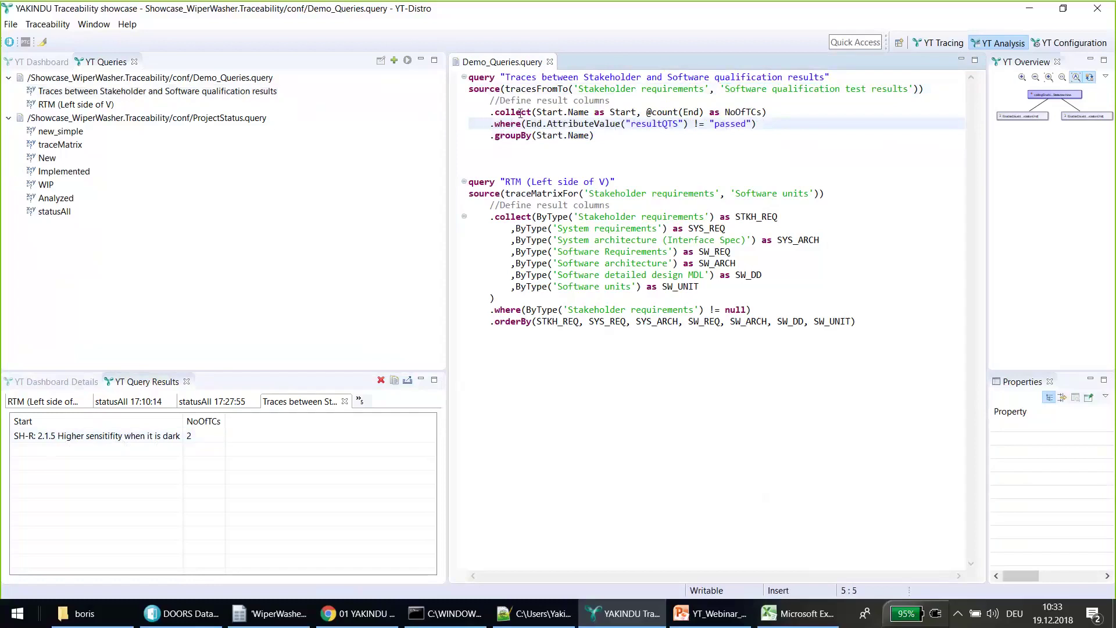
Highlight resultQTS in the where clause, then rerun the query "Traces between Stakeholder and Software qualification results" and select its result row
left_click_drag(527, 123, 743, 123)
double_click(654, 124)
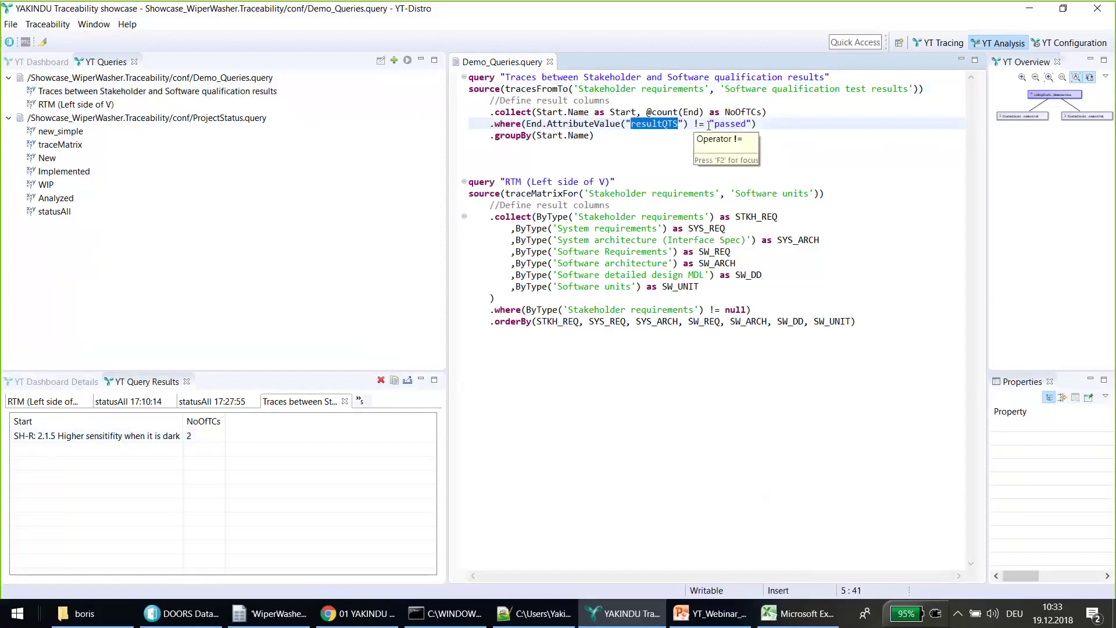
double_click(67, 94)
left_click(53, 440)
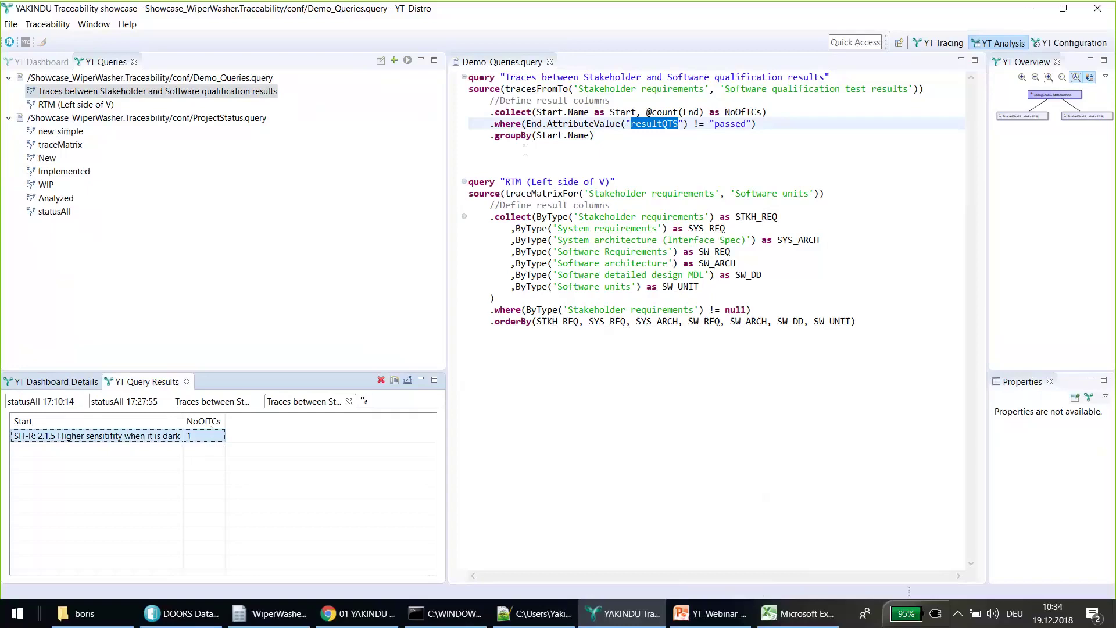
left_click_drag(617, 136, 468, 77)
Highlight traceMatrixFor in the second query, run "RTM (Left side of V)", and maximize its query results
left_click_drag(506, 195, 581, 197)
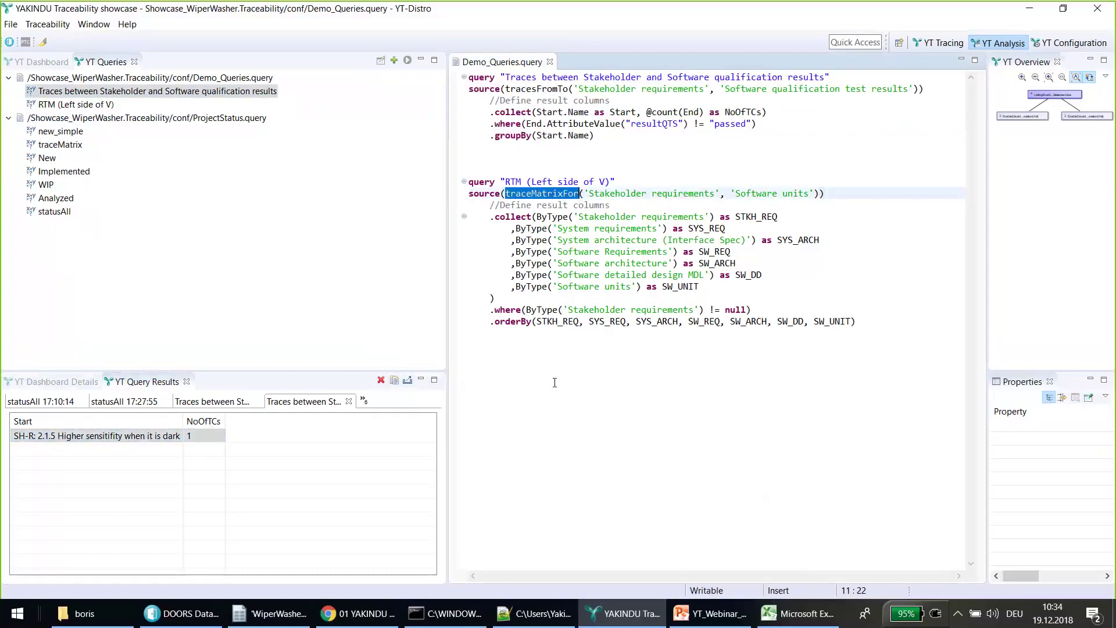
double_click(60, 106)
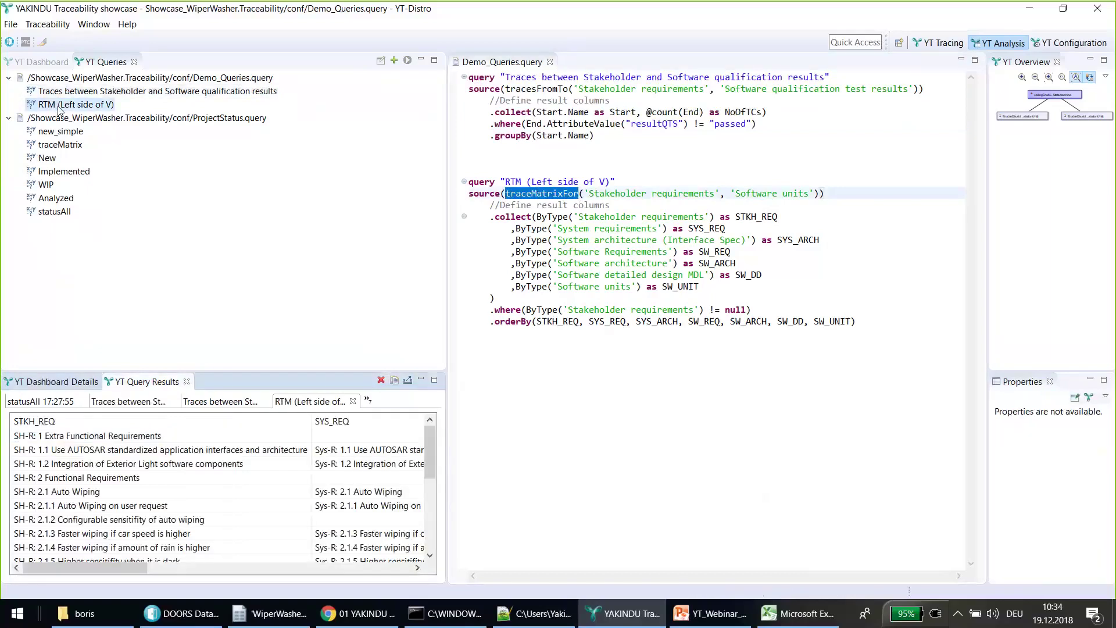
double_click(147, 382)
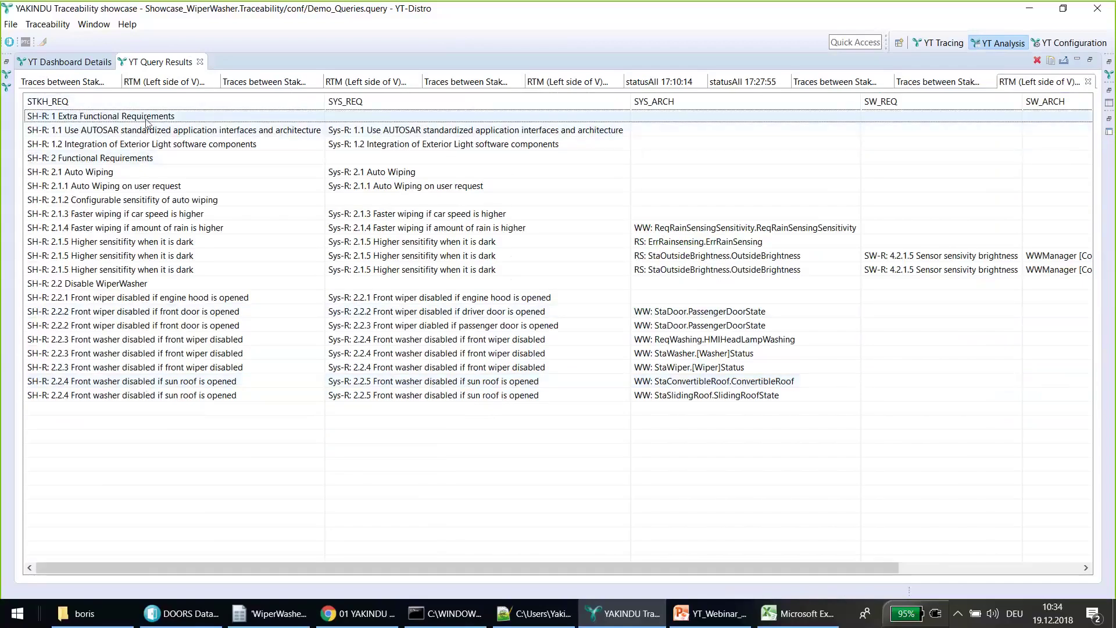
Examine the RTM result rows from STKH_REQ through SW_UNIT, including SH-R: 2.1.5, and restore the normal view layout
left_click(43, 119)
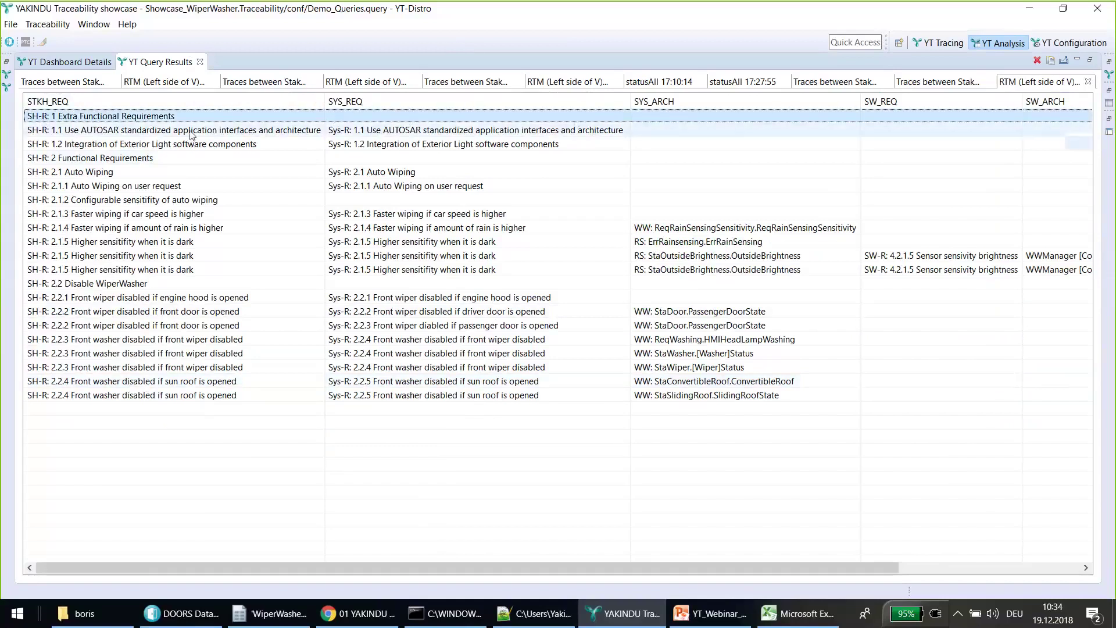
left_click(340, 133)
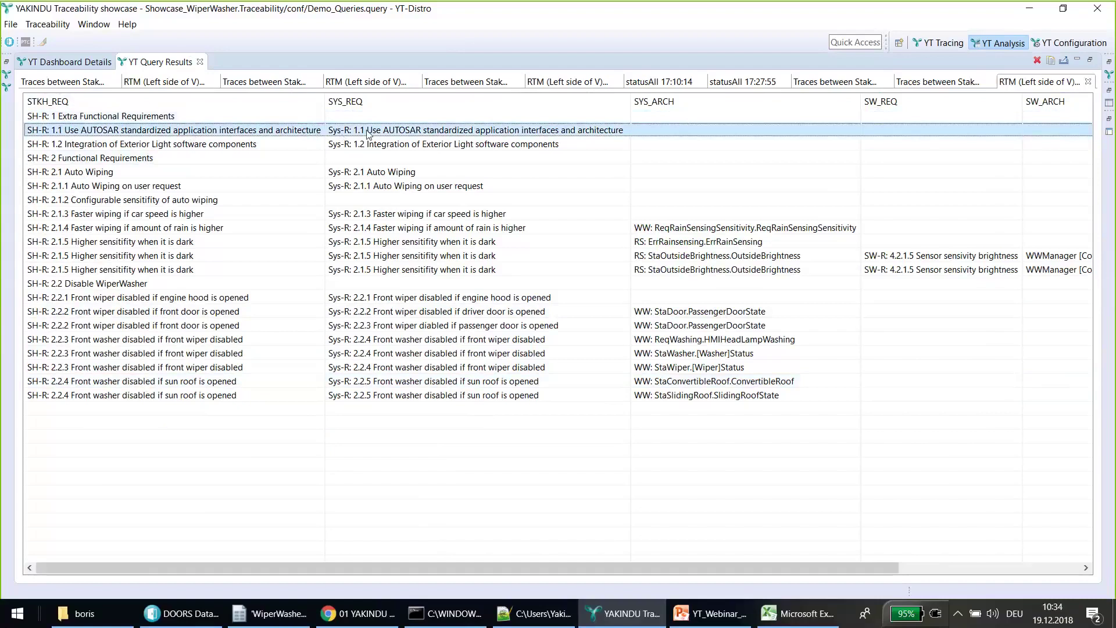
mouse_move(496, 569)
left_mouse_down()
mouse_move(680, 570)
mouse_move(496, 570)
left_mouse_up()
left_click(81, 256)
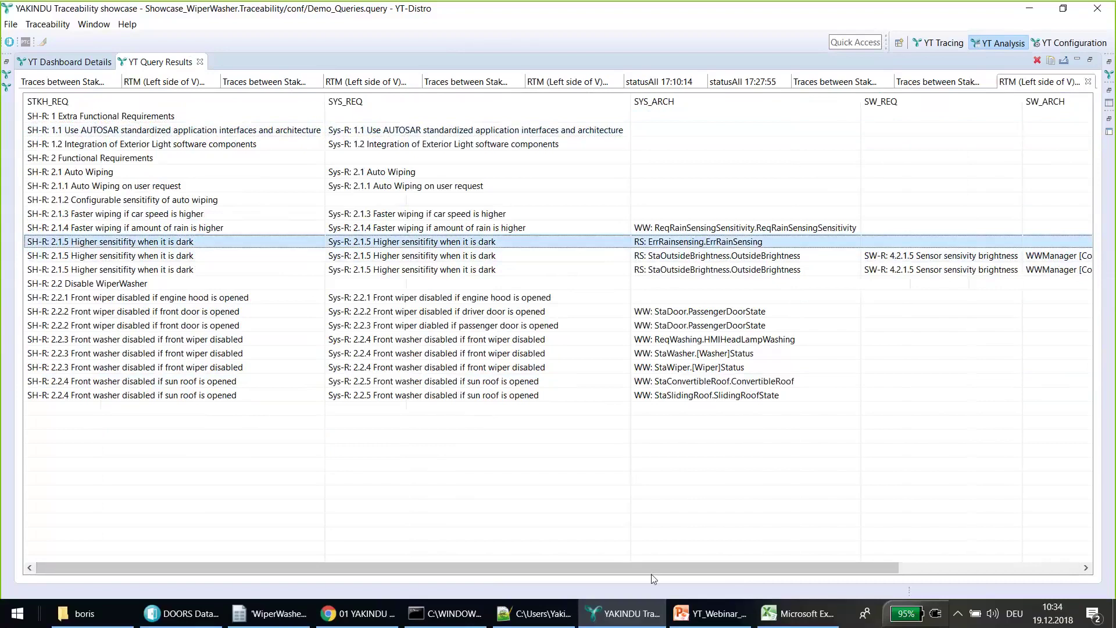
left_click_drag(180, 566, 624, 576)
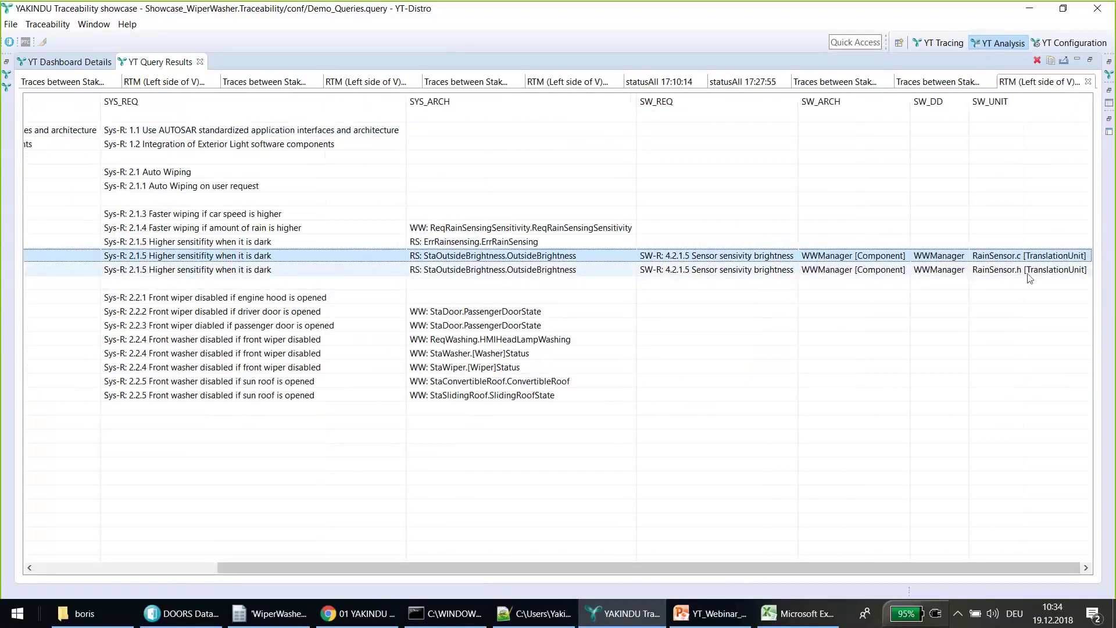
double_click(160, 62)
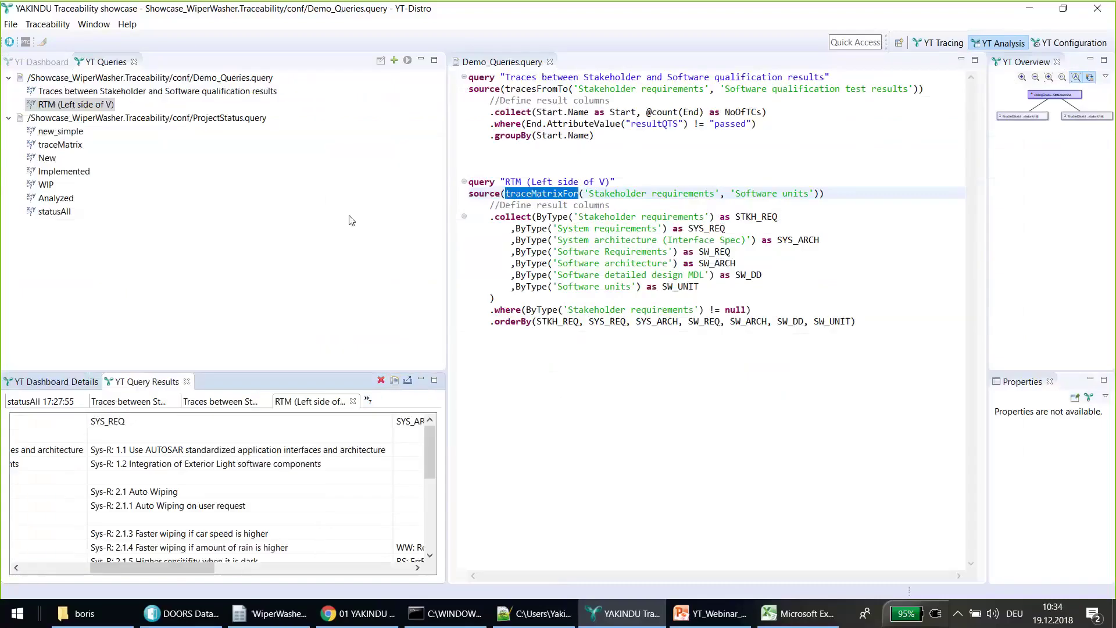
Show the source functions suggested by content assist in the RTM query, dismiss the suggestions, and highlight the whole query
left_click(504, 193)
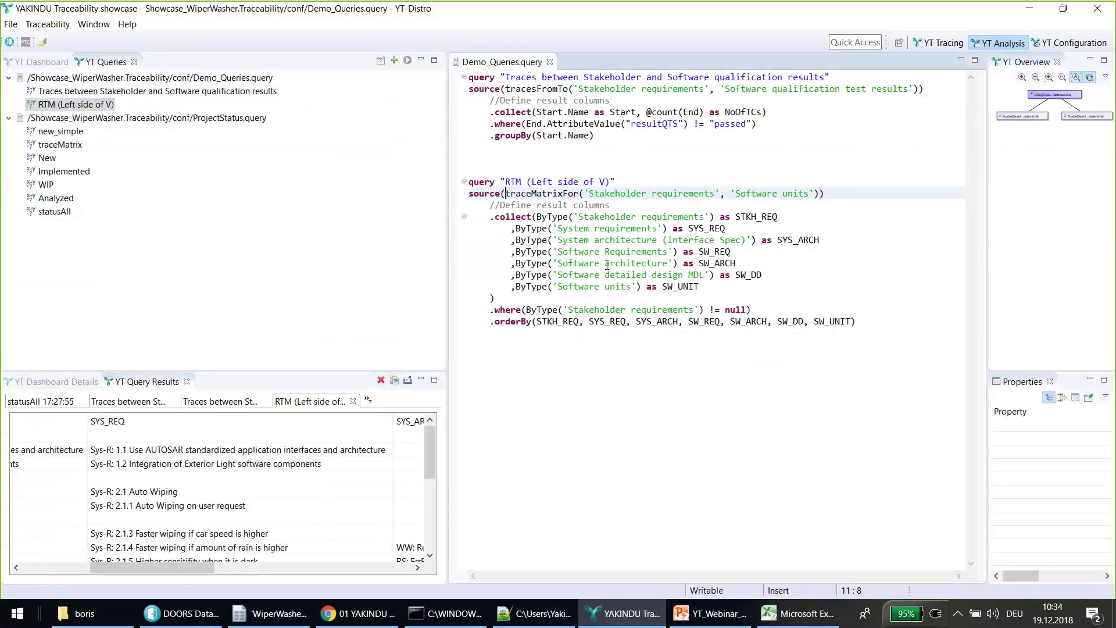
key("ctrl+space")
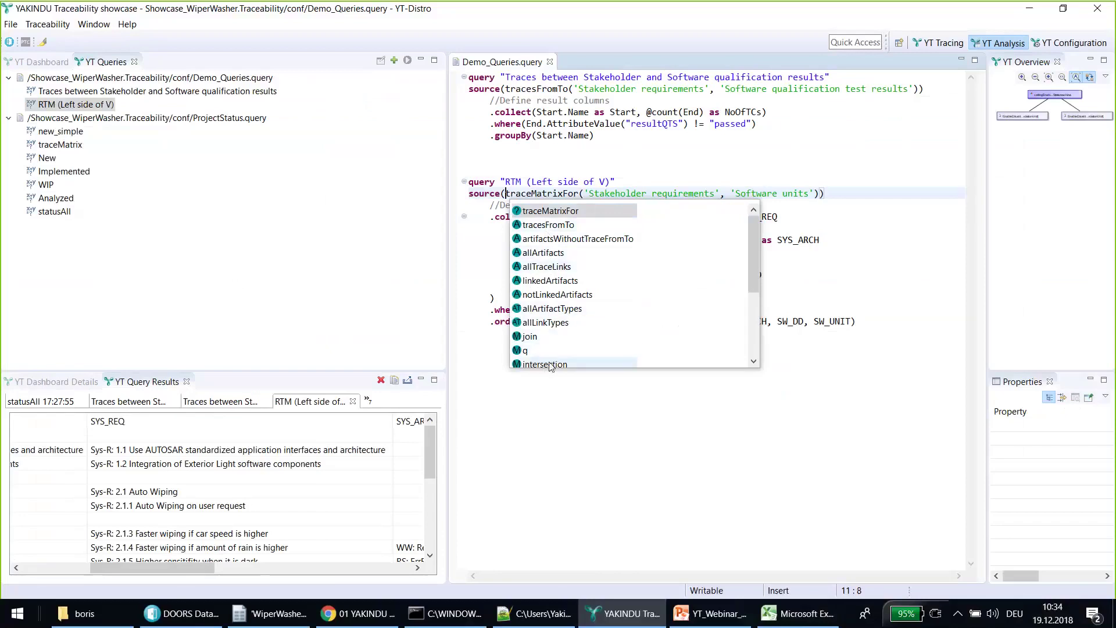
left_click(480, 239)
left_click_drag(860, 322, 438, 186)
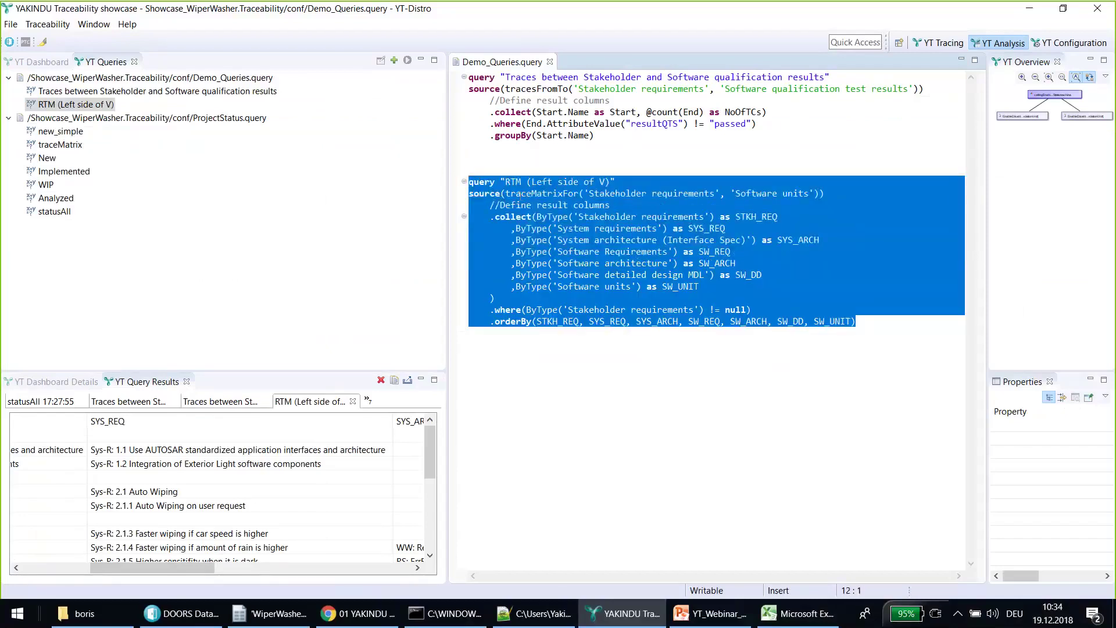
left_click(512, 194)
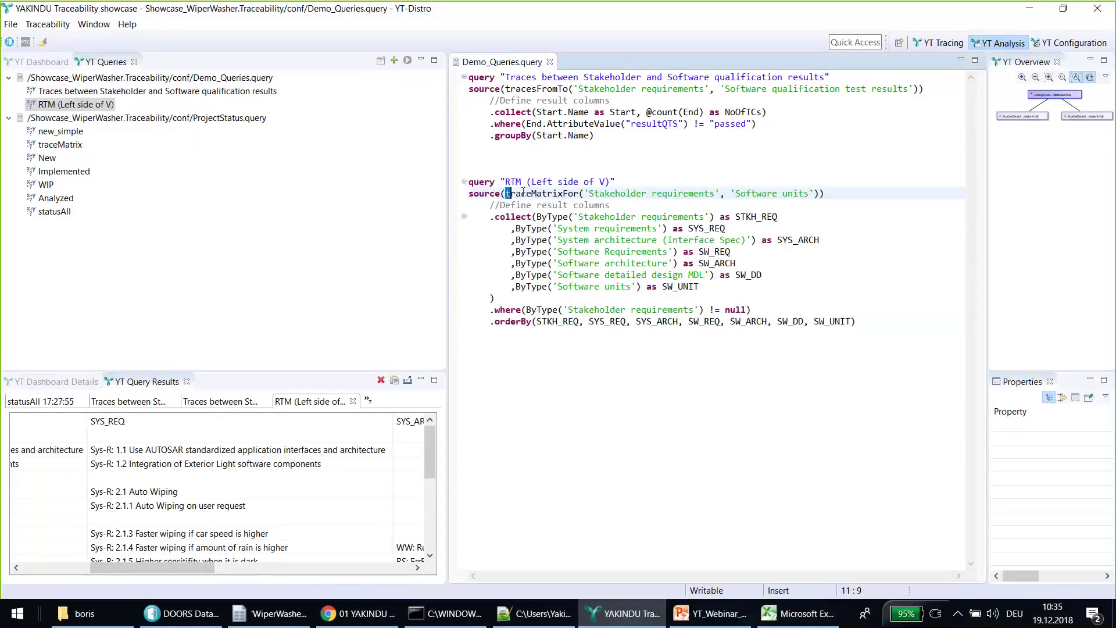
Compare the tracesFromTo source of the first query with the traceMatrixFor source and its artifact types in the RTM query
left_click_drag(505, 194, 559, 194)
left_click(511, 194)
left_click(506, 89)
left_click_drag(505, 89, 569, 88)
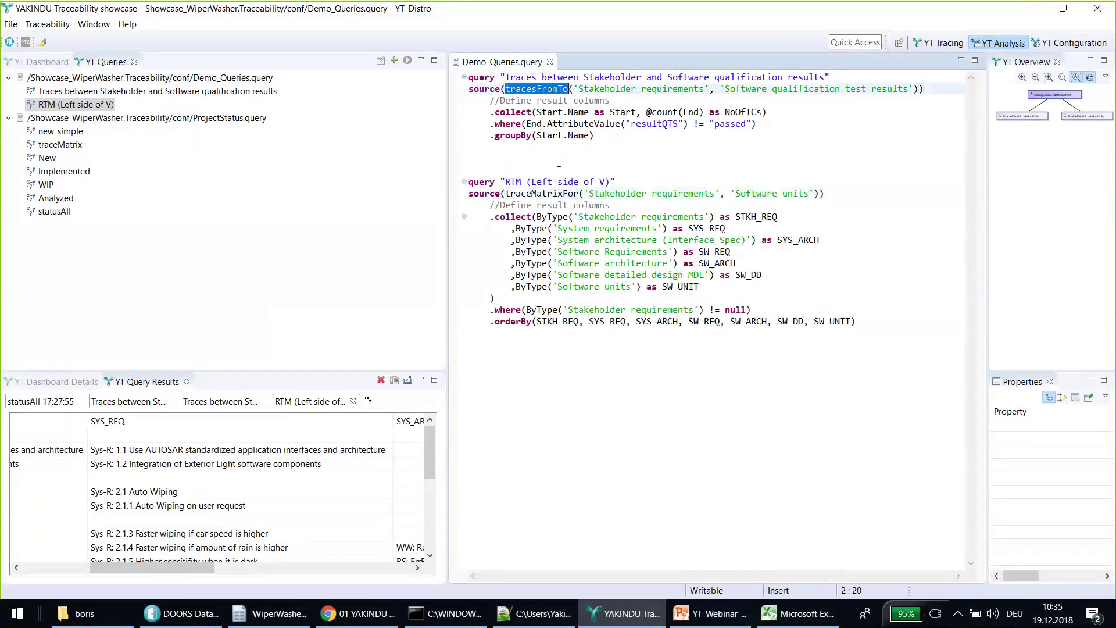
left_click_drag(506, 192, 579, 193)
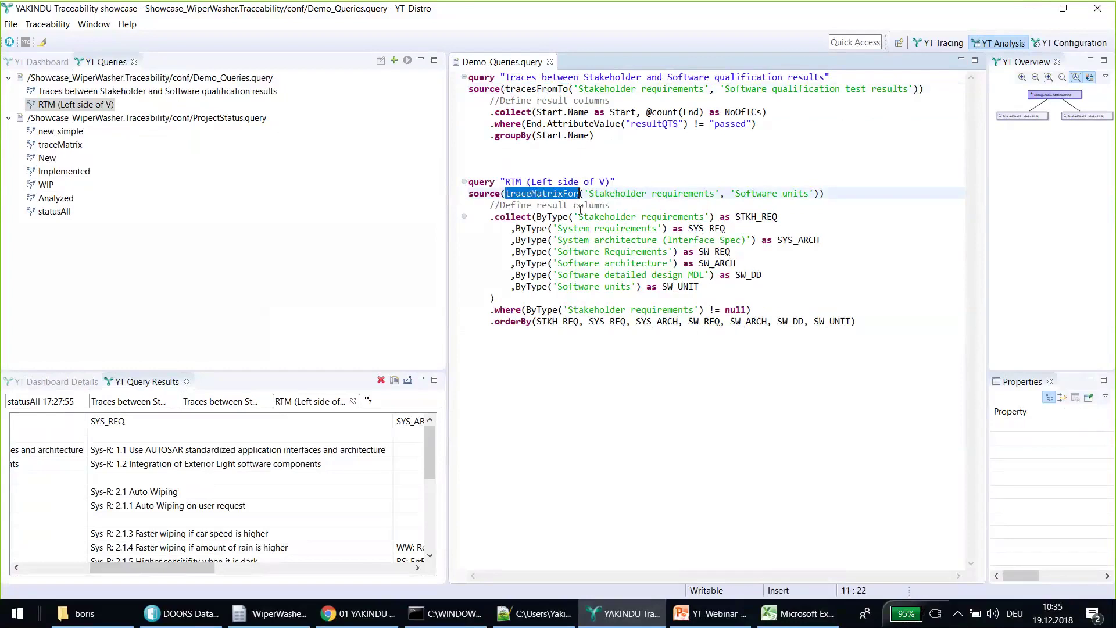
left_click_drag(506, 193, 641, 193)
left_click_drag(751, 193, 783, 192)
left_click(506, 193)
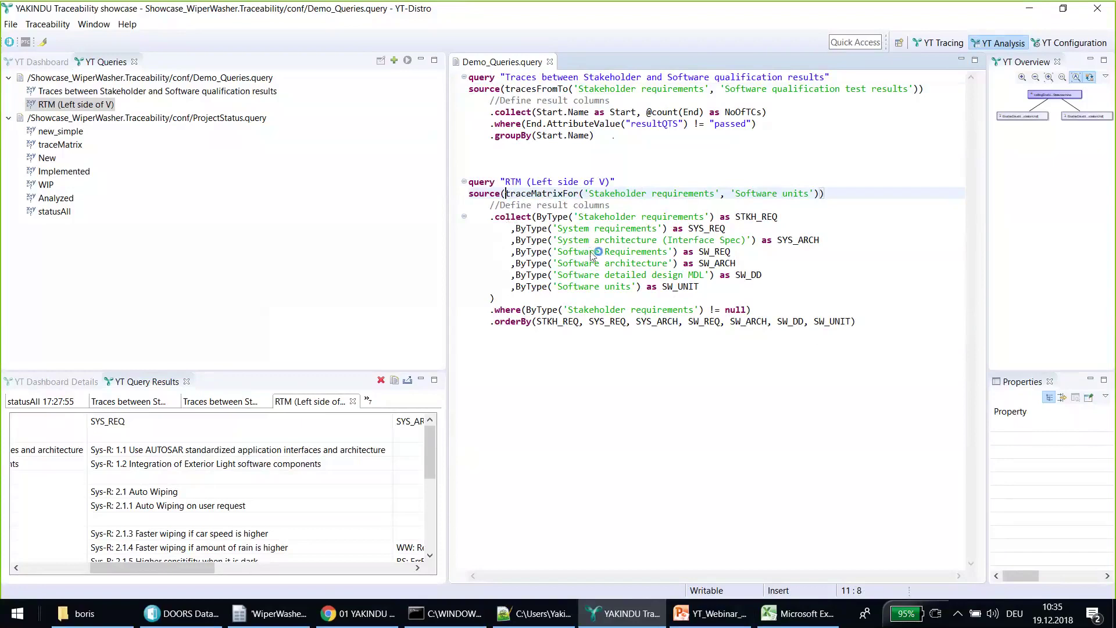
Open ProjectStatus.query to examine its project status queries
mouse_move(591, 251)
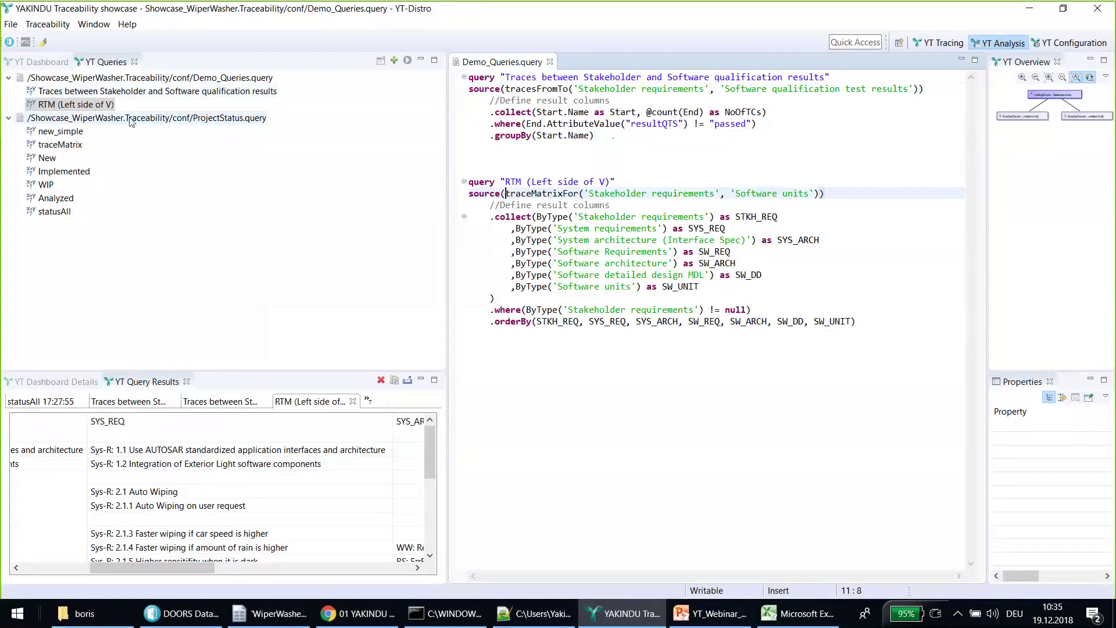
double_click(95, 120)
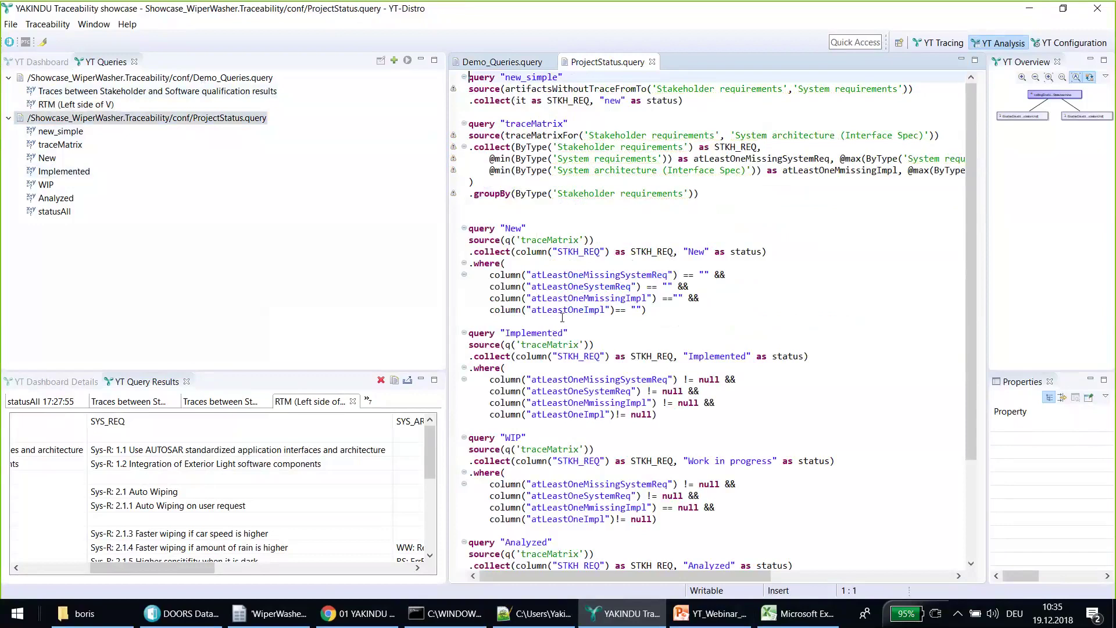
left_click(81, 239)
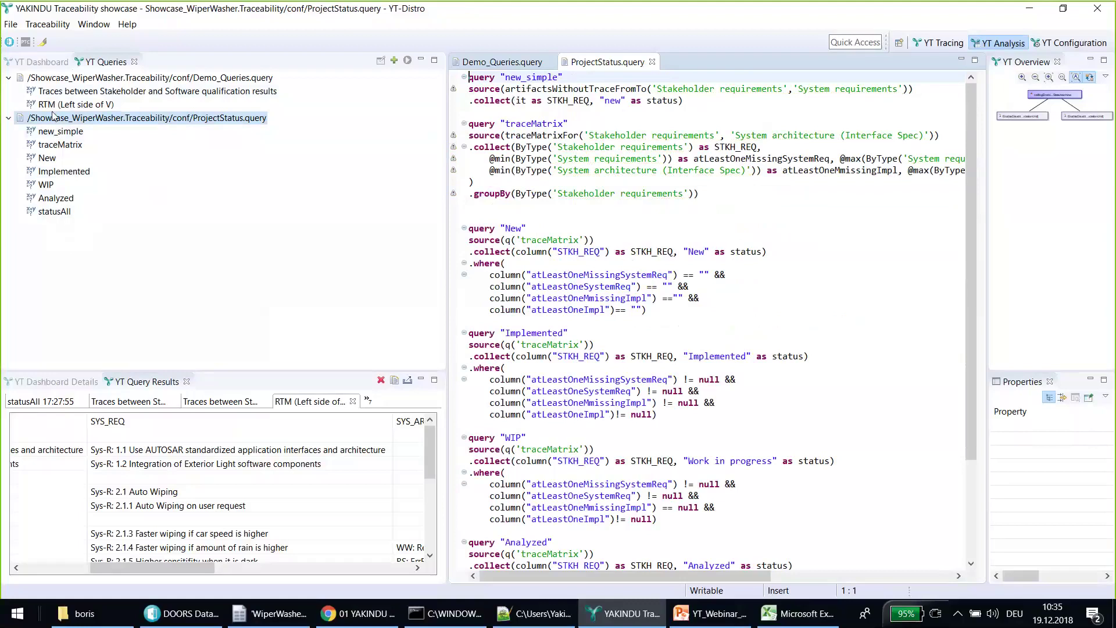
Switch to the PowerPoint webinar presentation and browse the slides around the Agenda slide
left_click(722, 617)
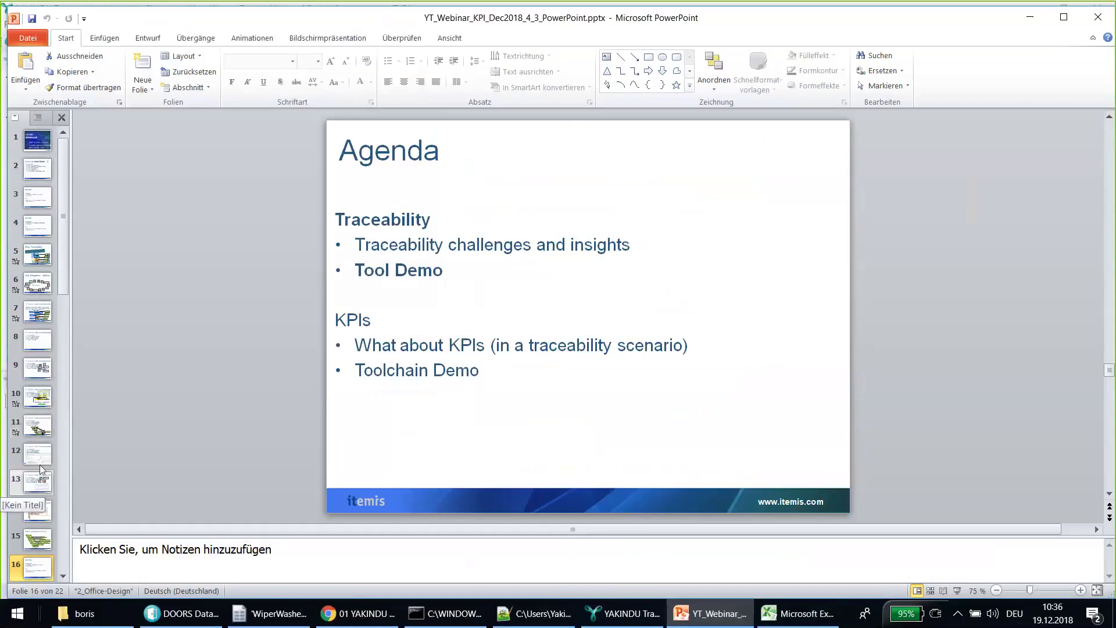
scroll(47, 512, "down", 1)
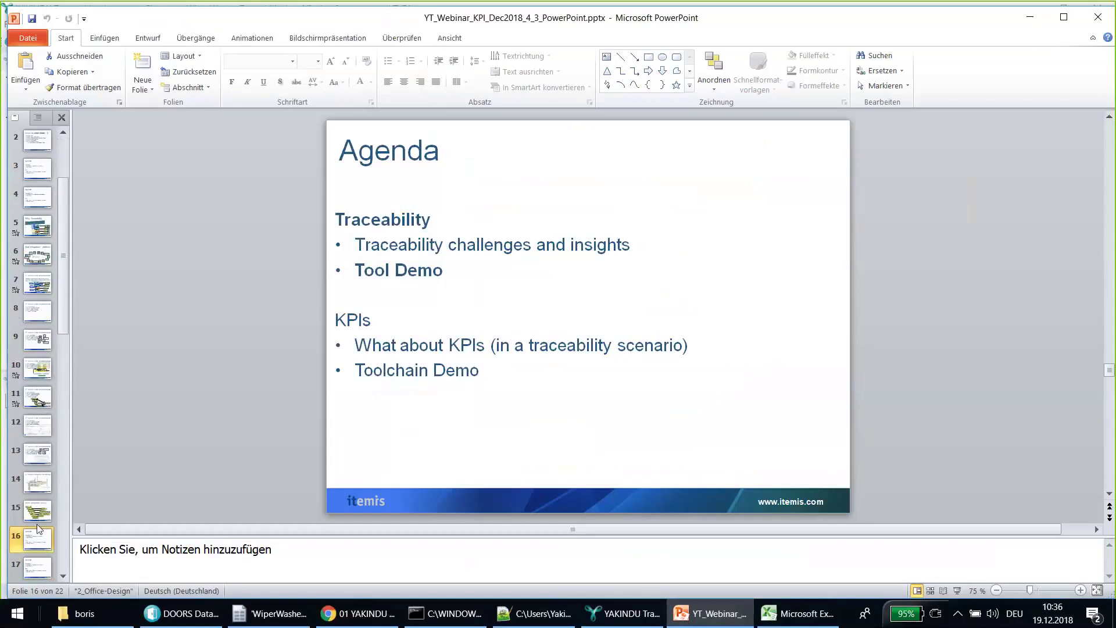
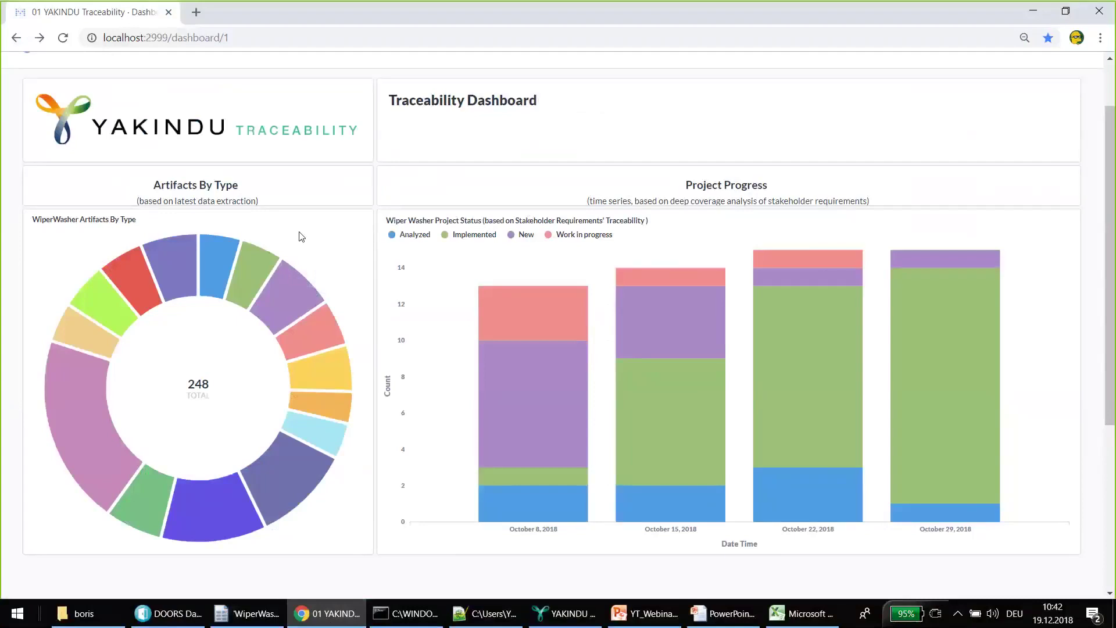
In the browser's Traceability Dashboard, zoom in on the New segment of October 22, 2018 in Project Progress, and return to the dashboard
mouse_move(533, 326)
mouse_move(507, 295)
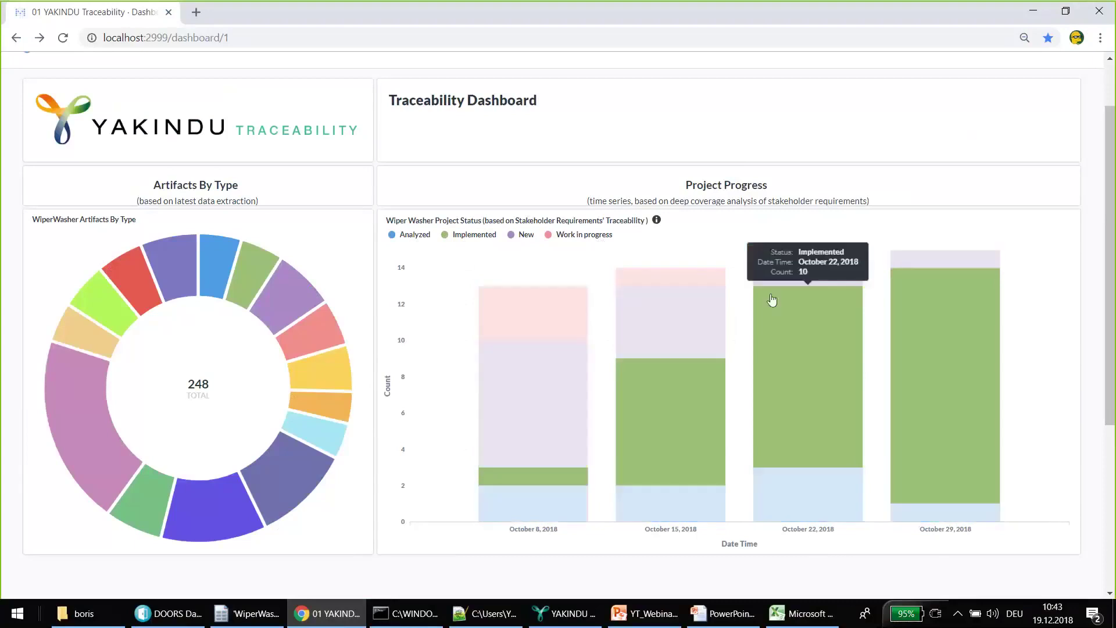
mouse_move(789, 282)
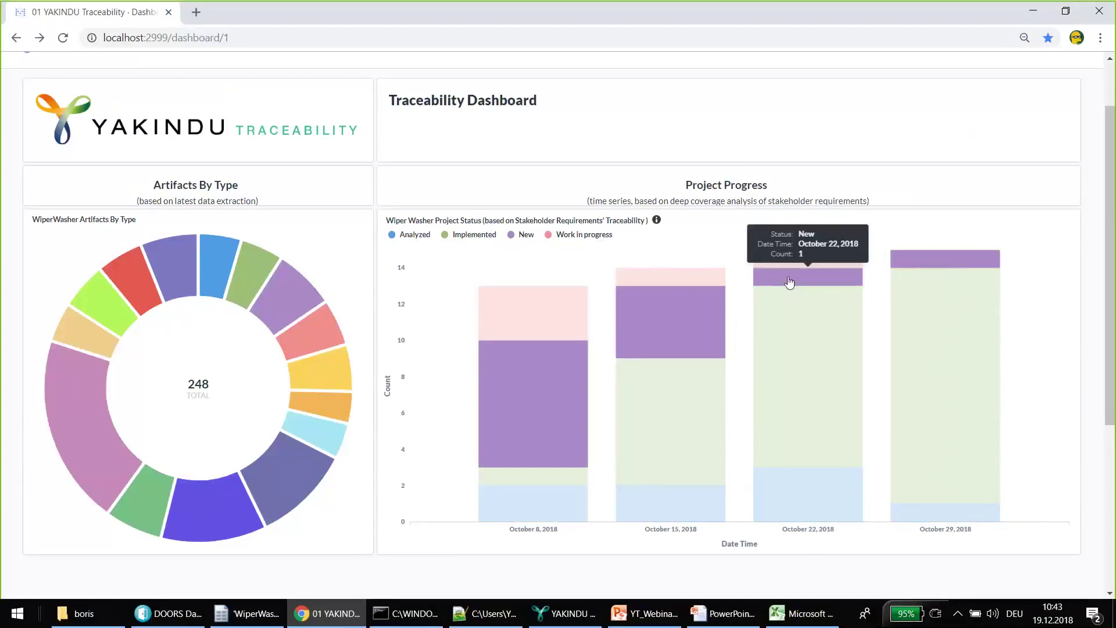
right_click(789, 281)
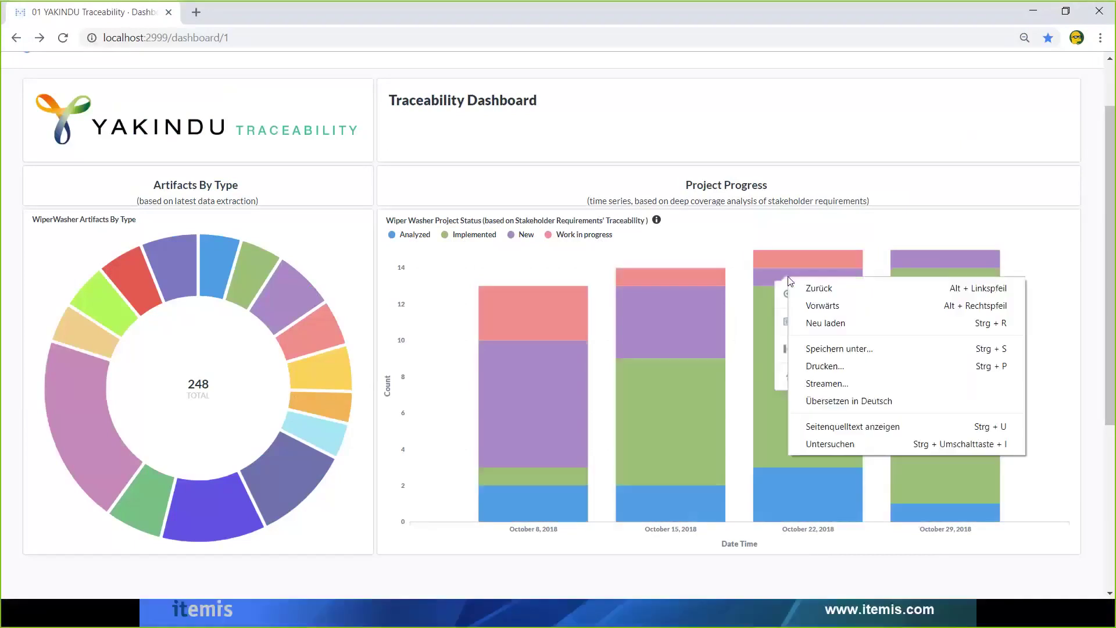
left_click(780, 280)
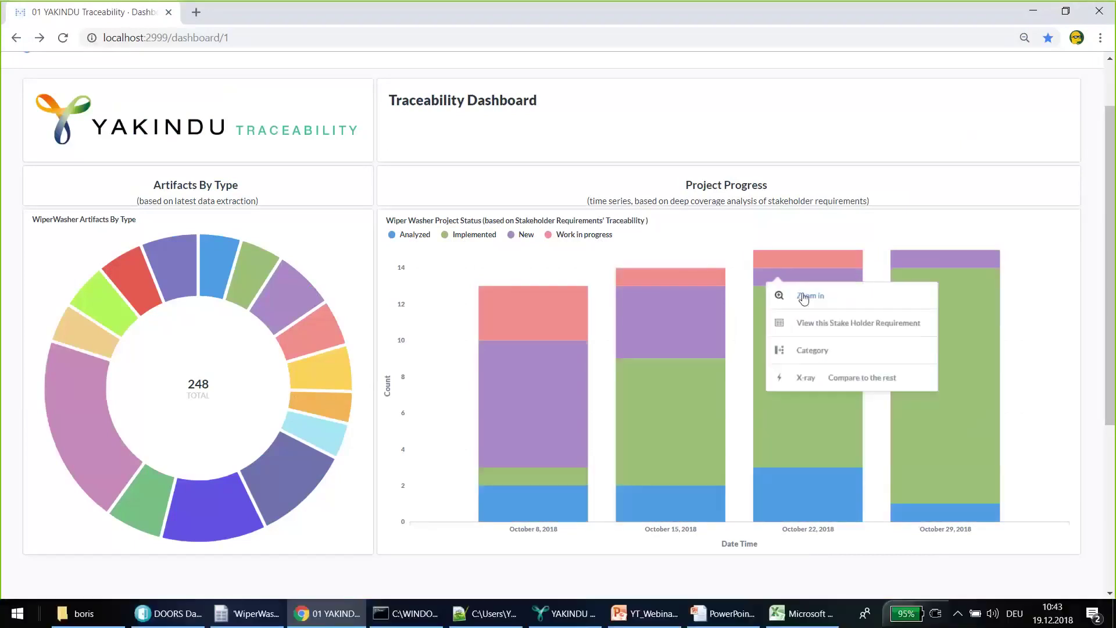
left_click(809, 301)
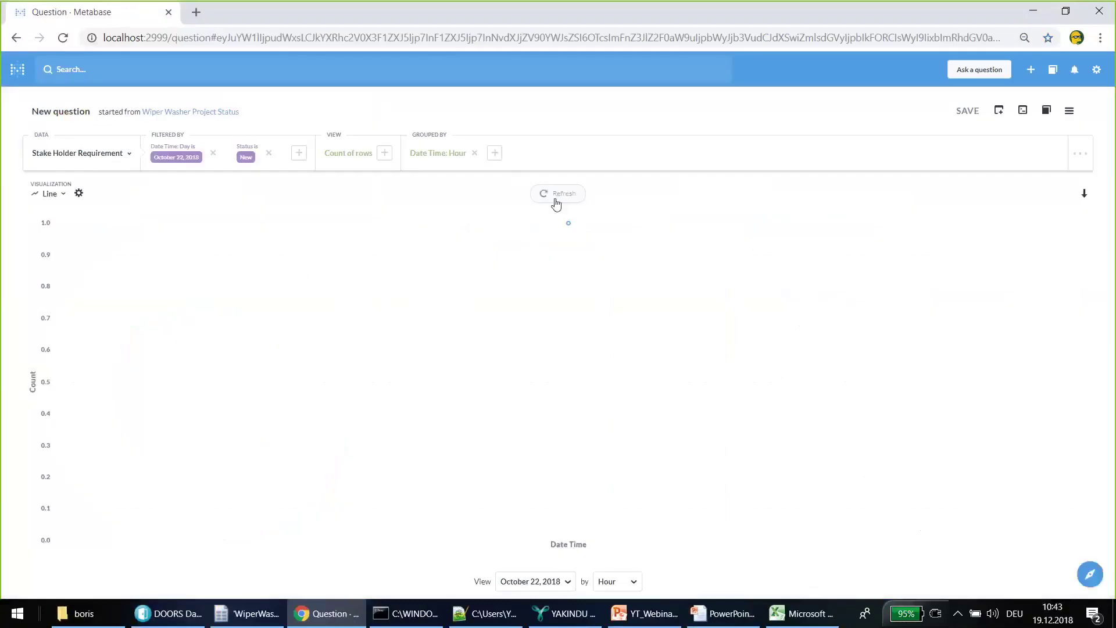
left_click(16, 39)
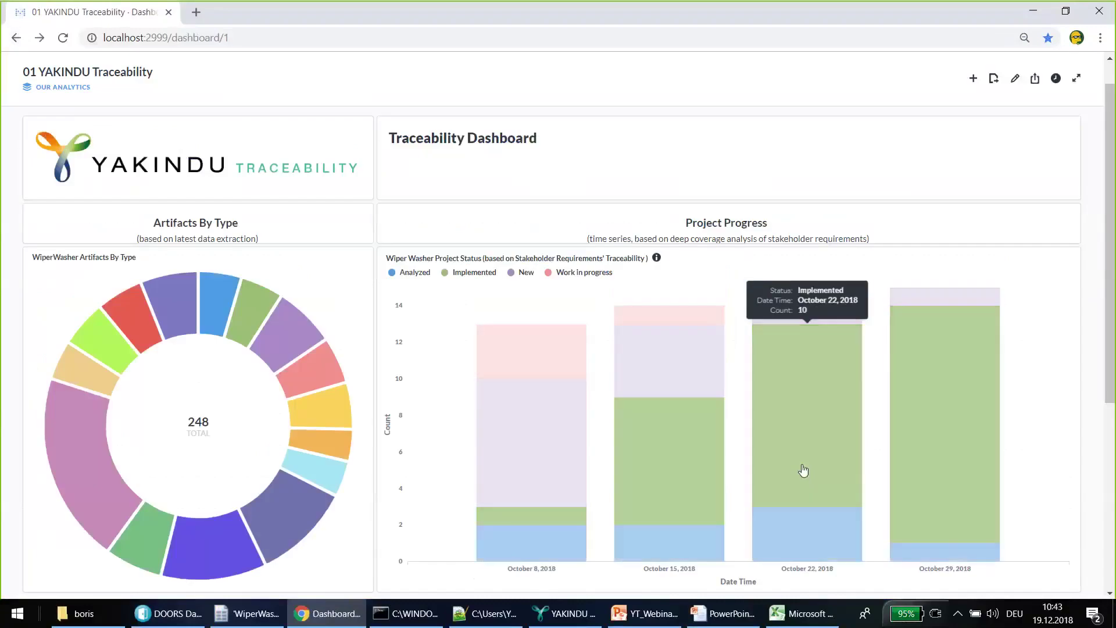
View the stakeholder requirements behind the Implemented segment of October 22, 2018 in the Project Progress chart
right_click(786, 363)
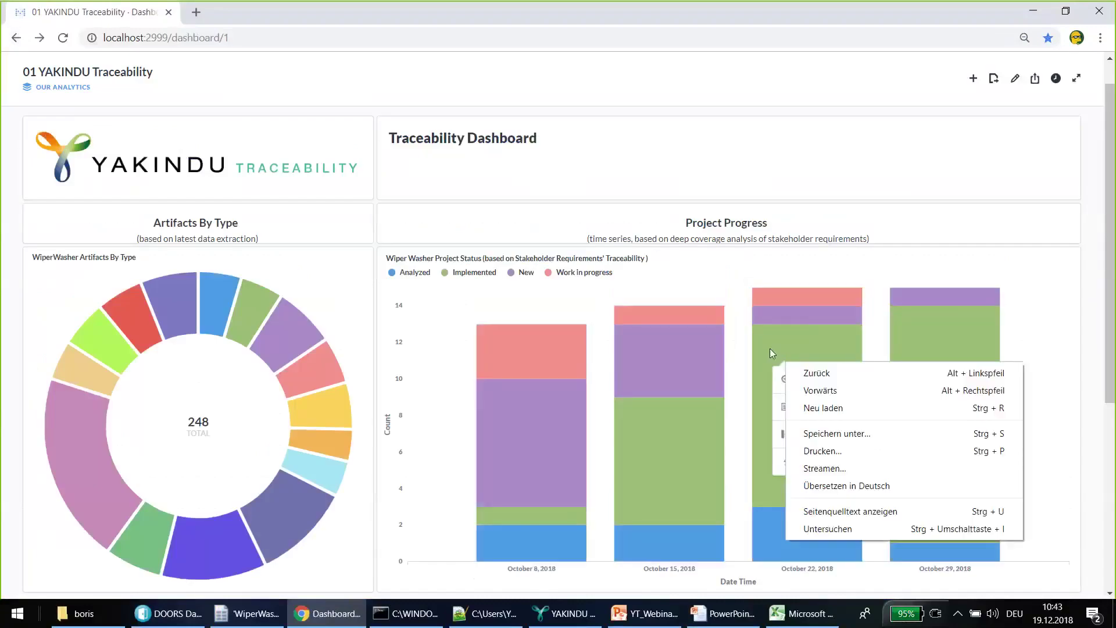
left_click(780, 330)
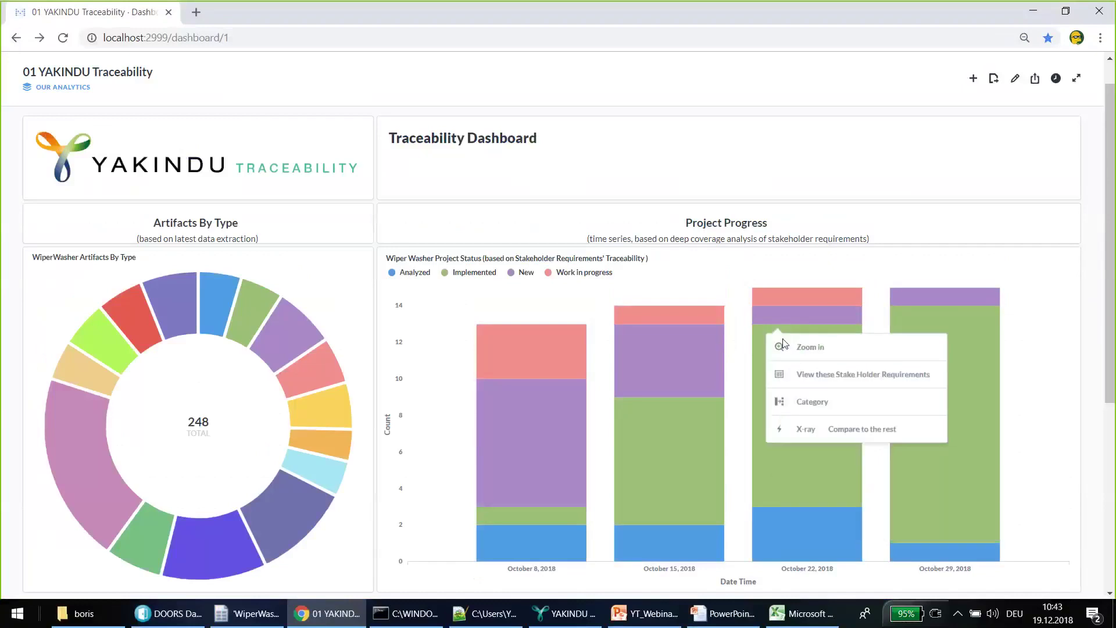
left_click(817, 377)
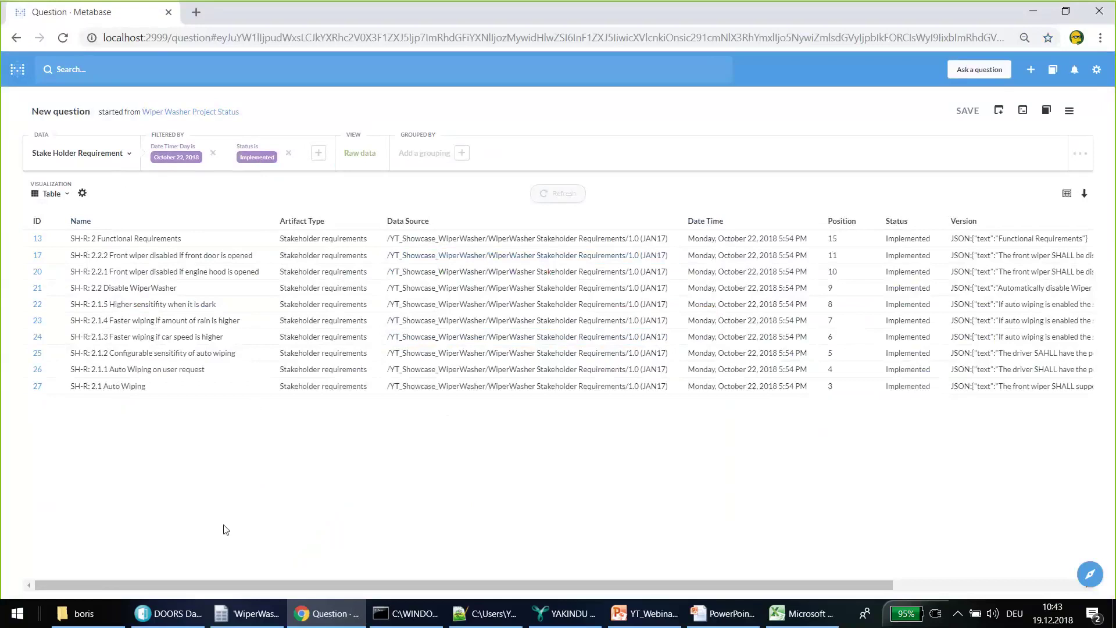
Remove the Status filter from the stakeholder requirements question, get the updated answer, and show the fields available for another filter
left_click(288, 154)
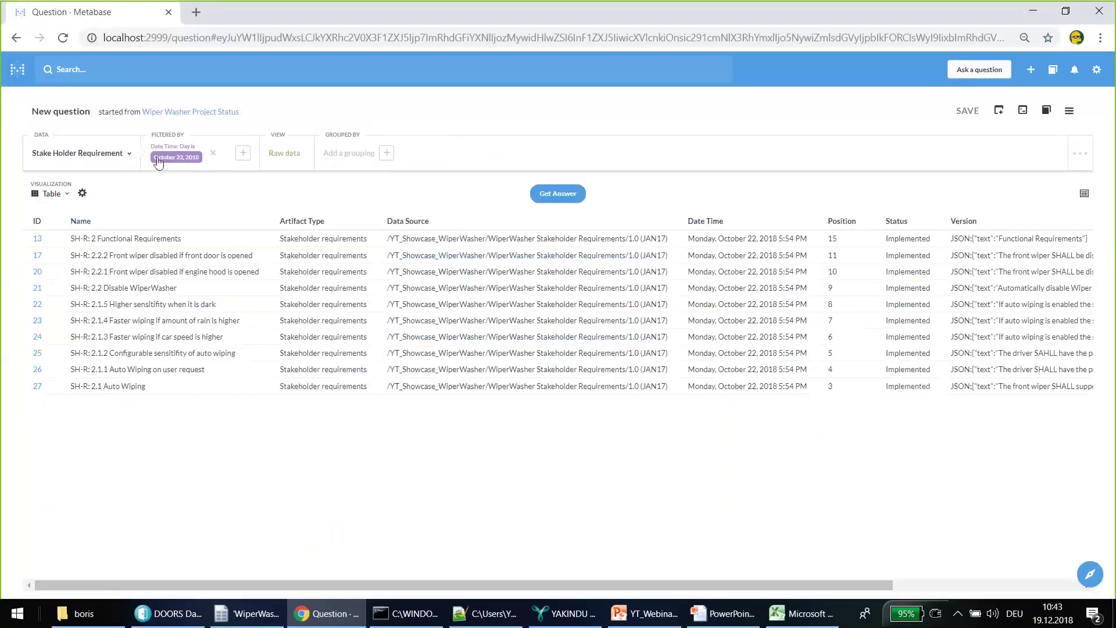
left_click(537, 196)
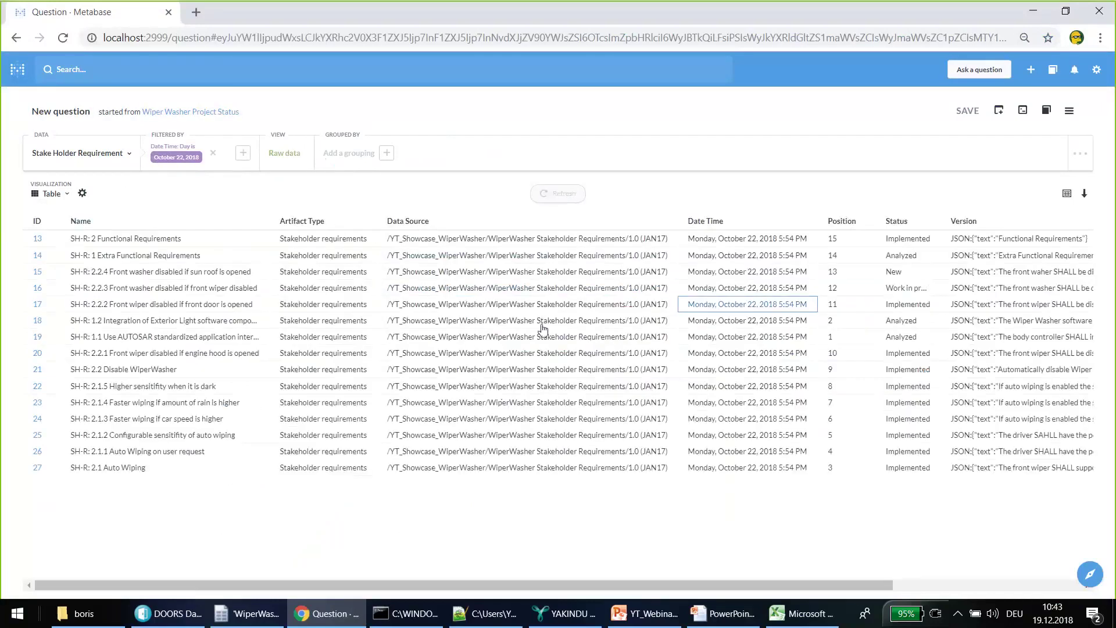
left_click(245, 154)
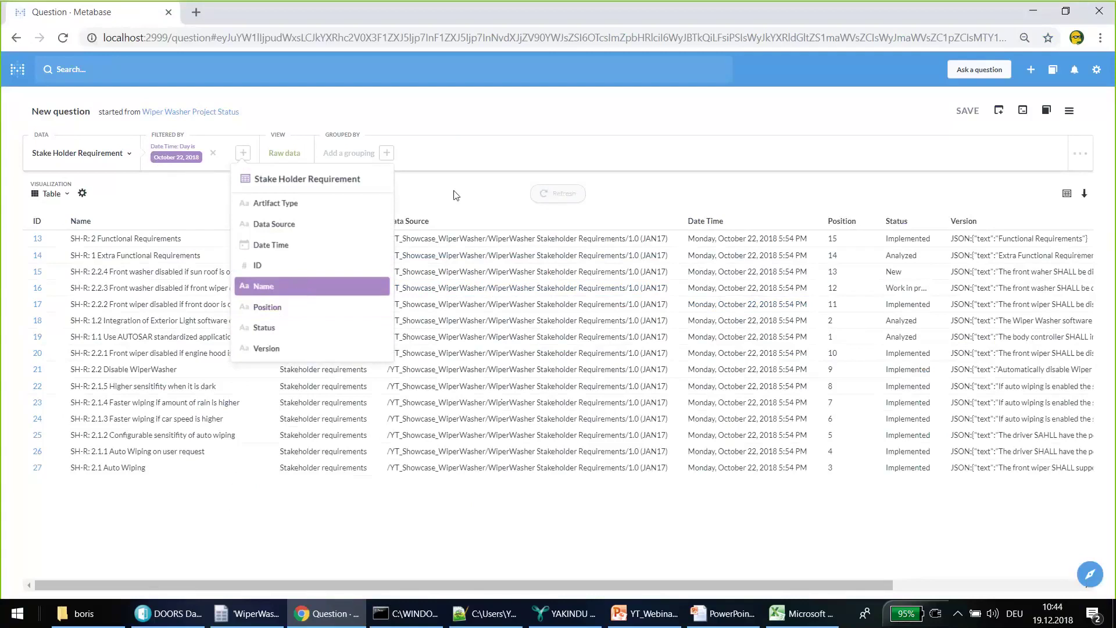
Return to the Traceability Dashboard, view the artifacts behind the Software architecture slice of Artifacts By Type, and go back to the dashboard
left_click(10, 38)
left_click(13, 38)
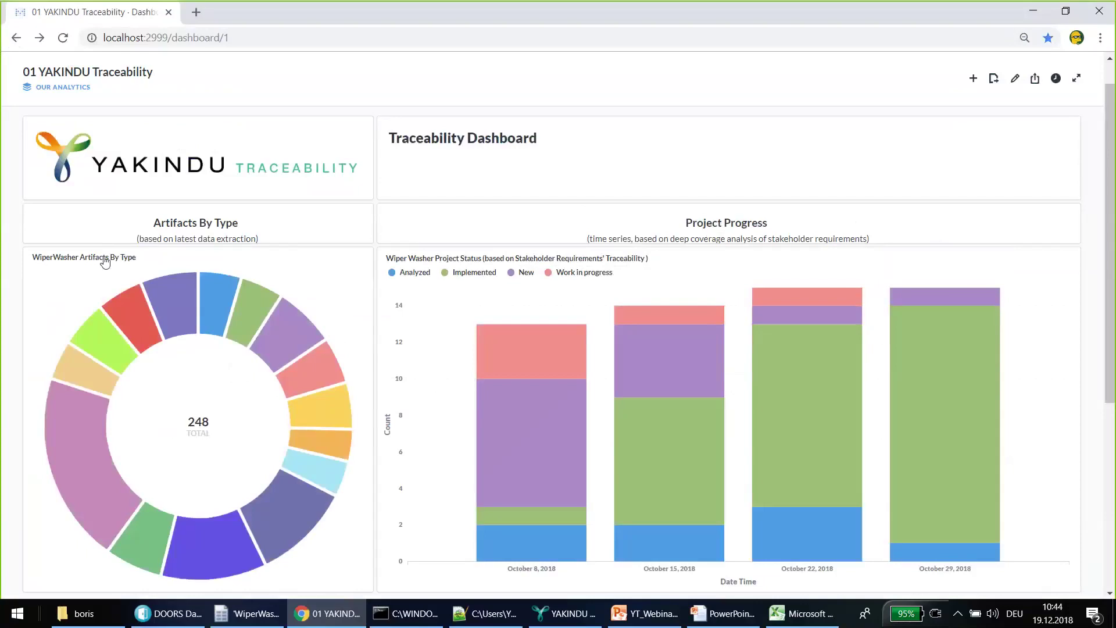
mouse_move(167, 300)
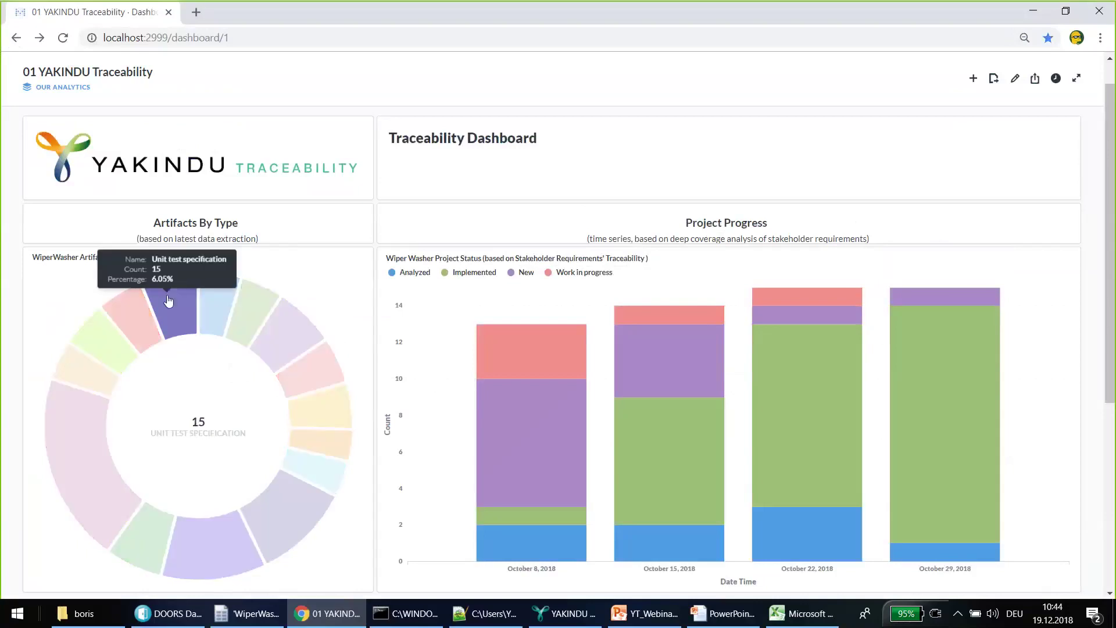
mouse_move(224, 303)
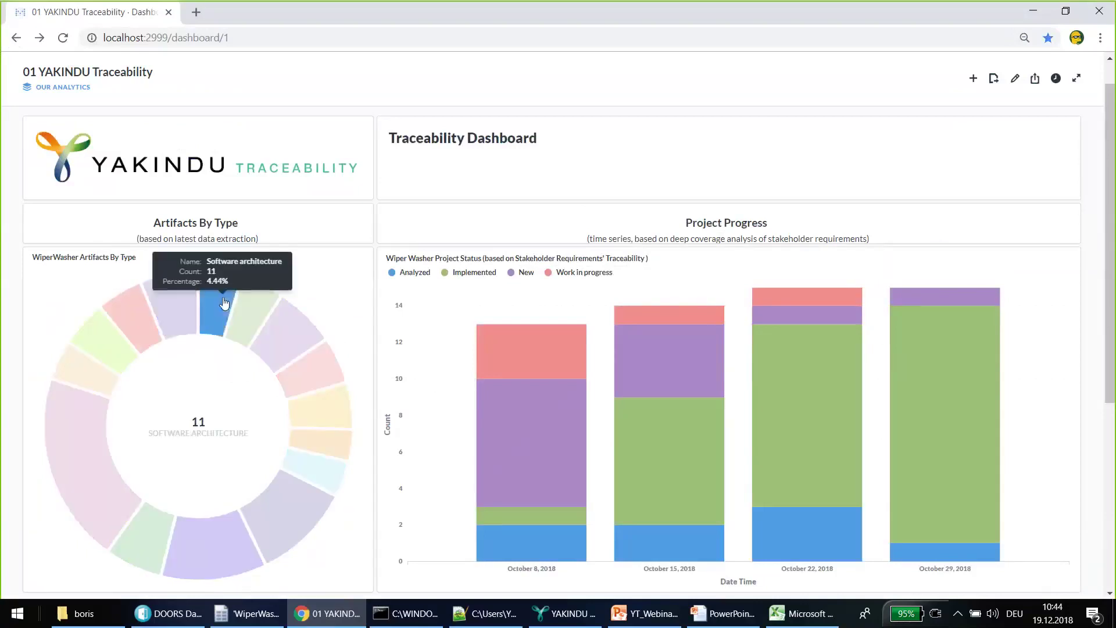
right_click(224, 302)
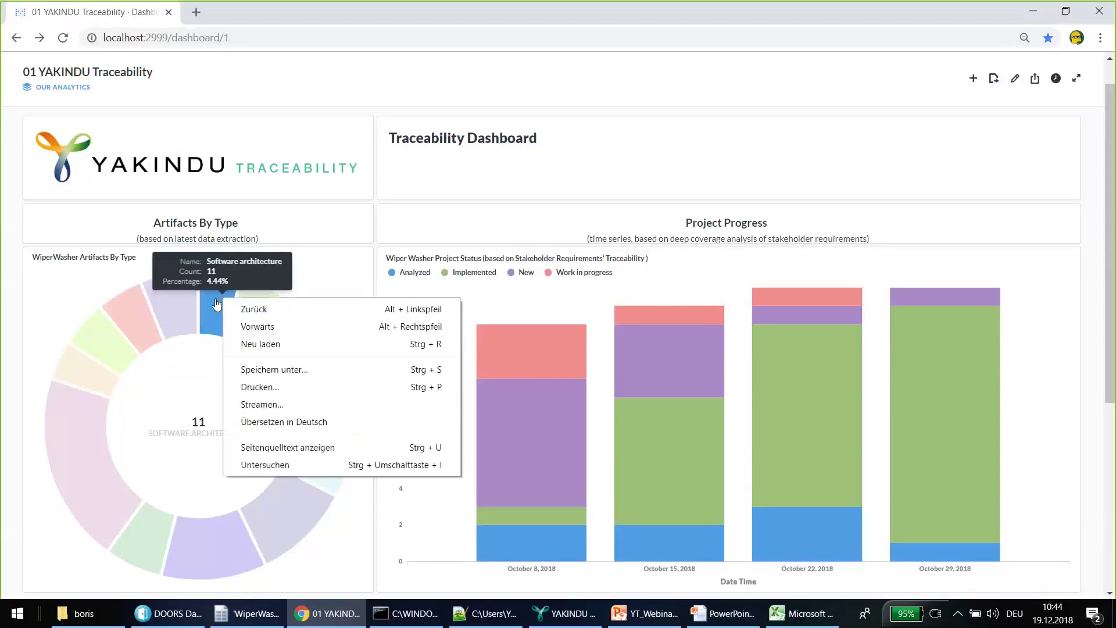
left_click(216, 302)
left_click(244, 317)
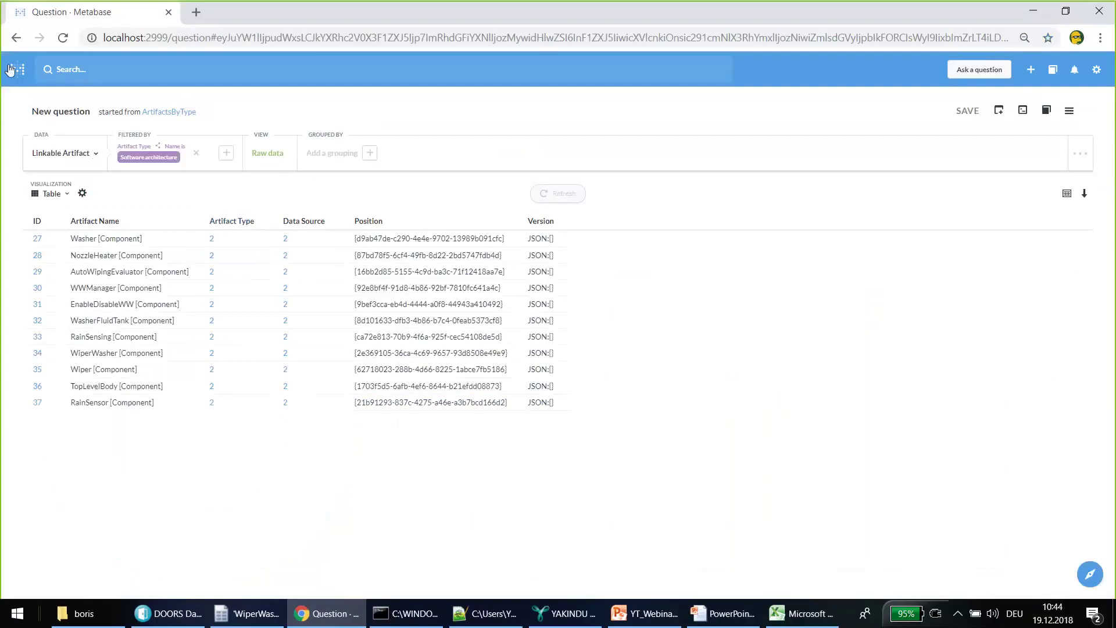
left_click(18, 37)
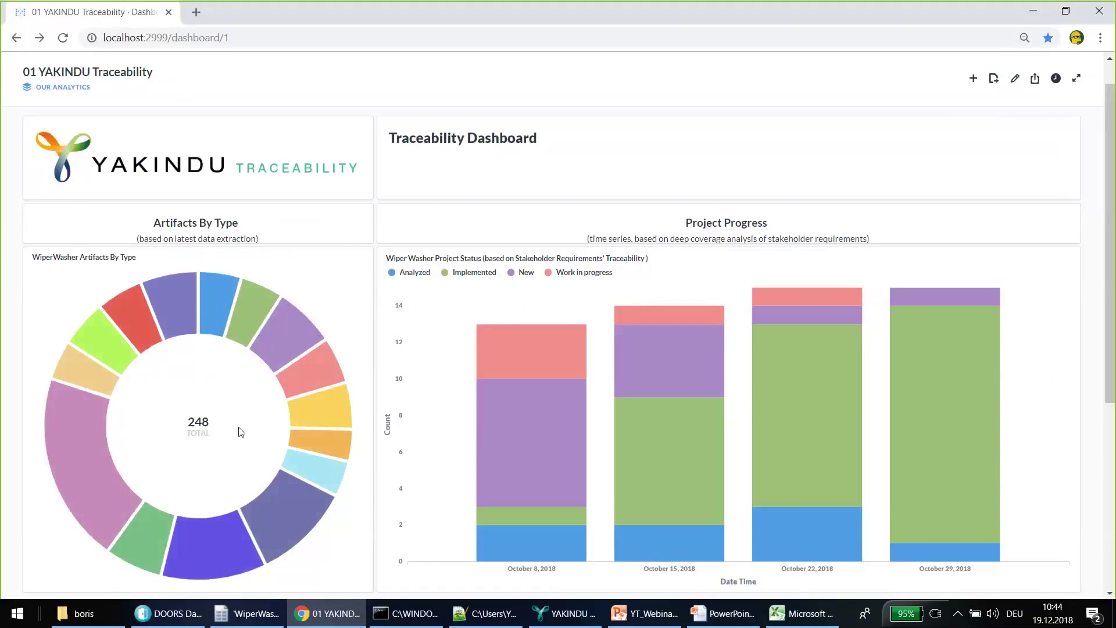
View the requirements without test cases behind the Test Coverage of Requirements chart, and return to the dashboard
scroll(221, 428, "down", 5)
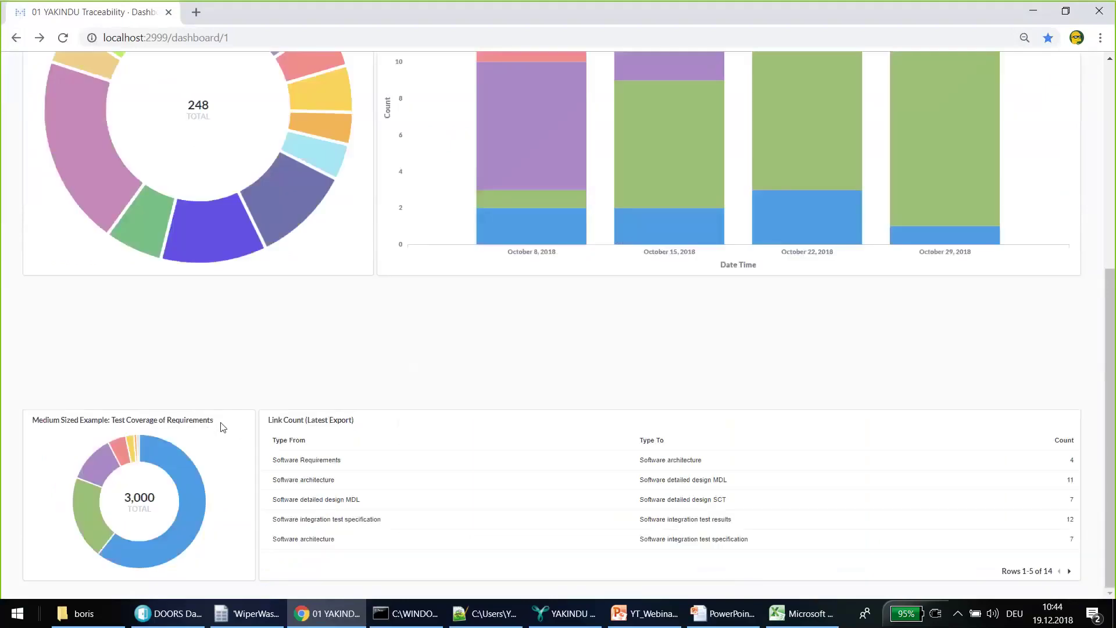
mouse_move(180, 474)
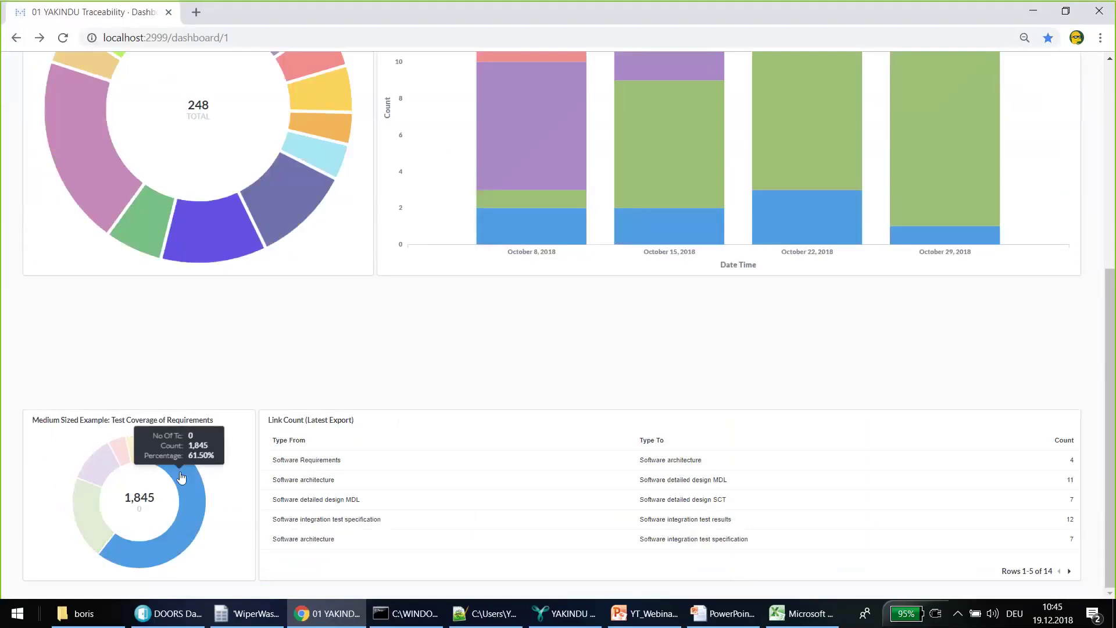
left_click(182, 477)
left_click(219, 490)
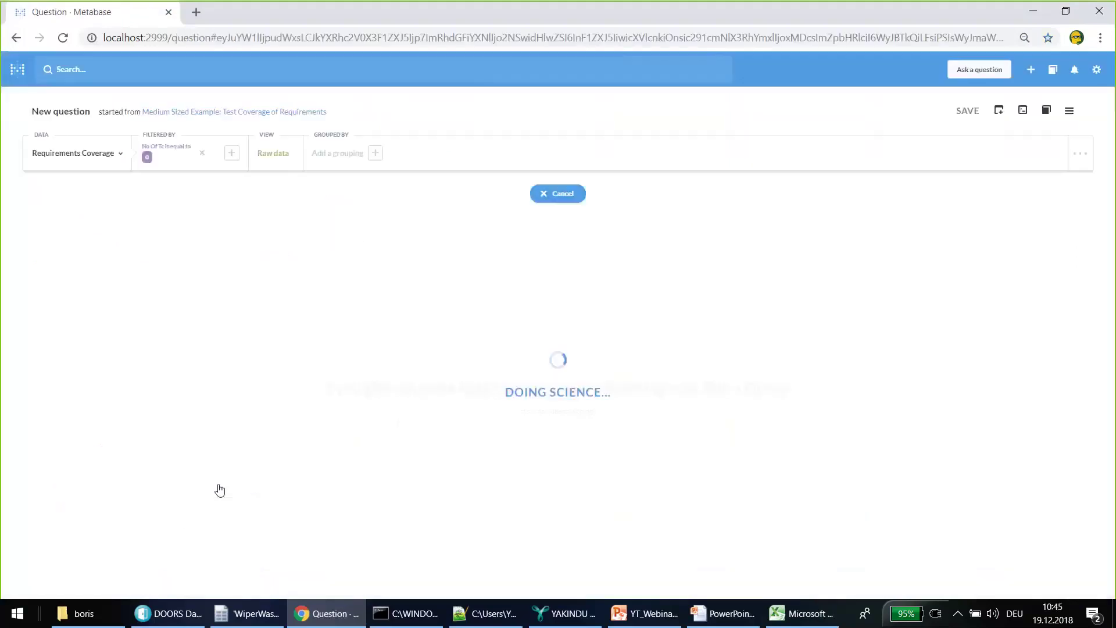
scroll(420, 366, "down", 20)
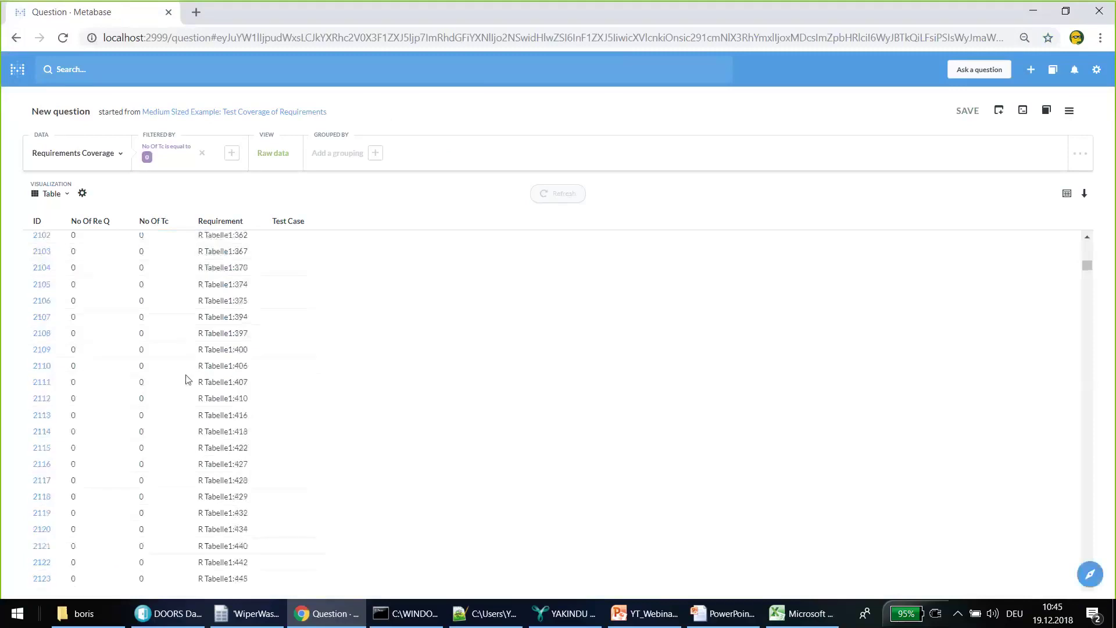
left_click(16, 38)
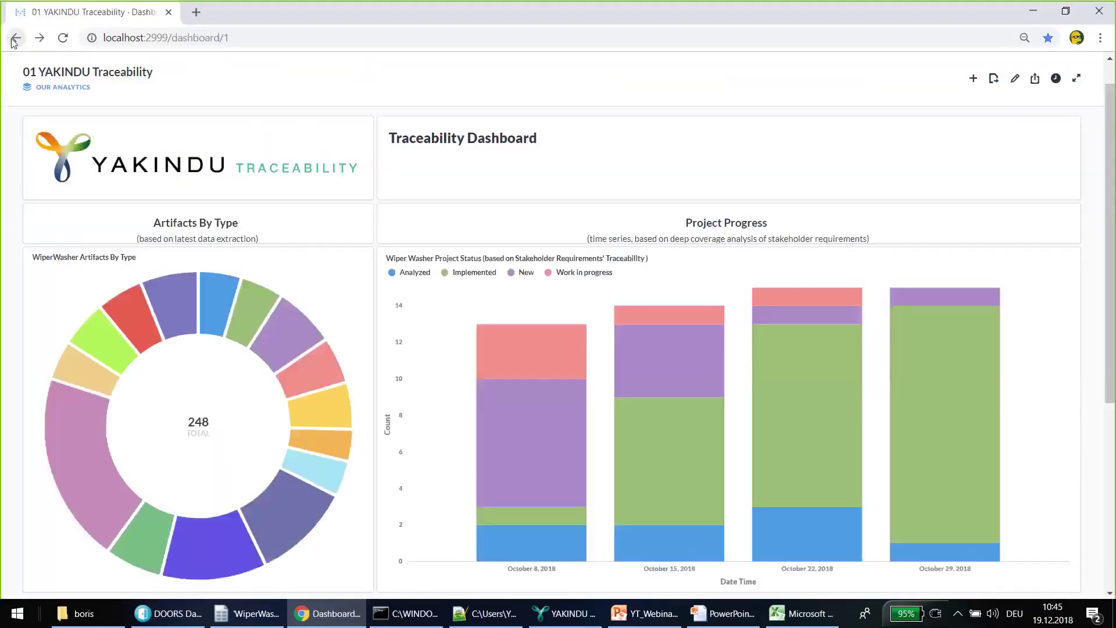
scroll(331, 318, "down", 5)
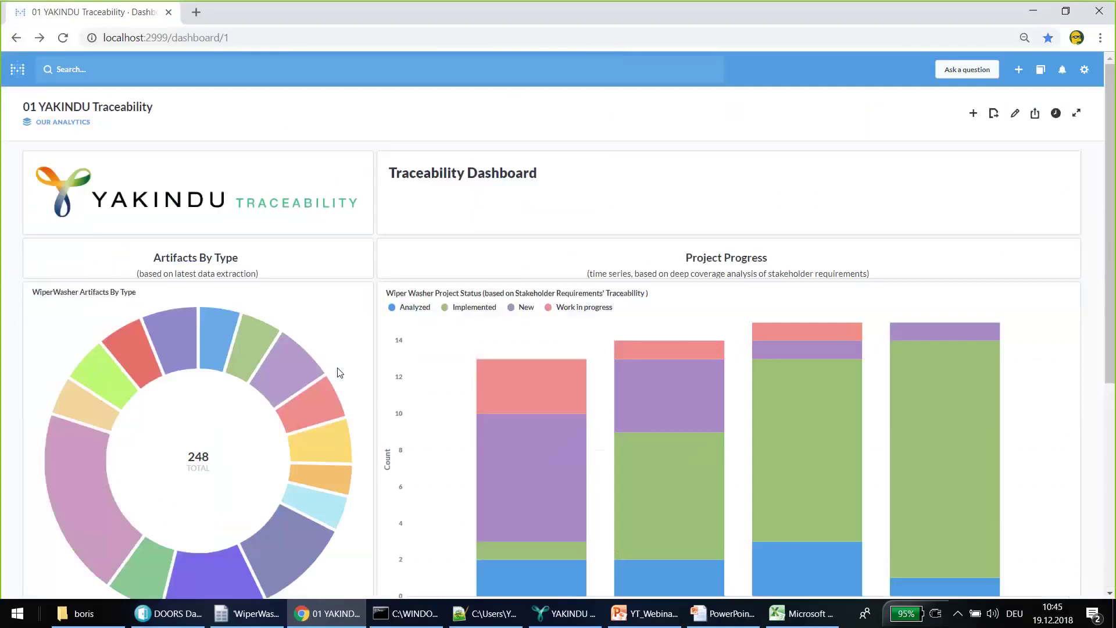
scroll(540, 392, "down", 5)
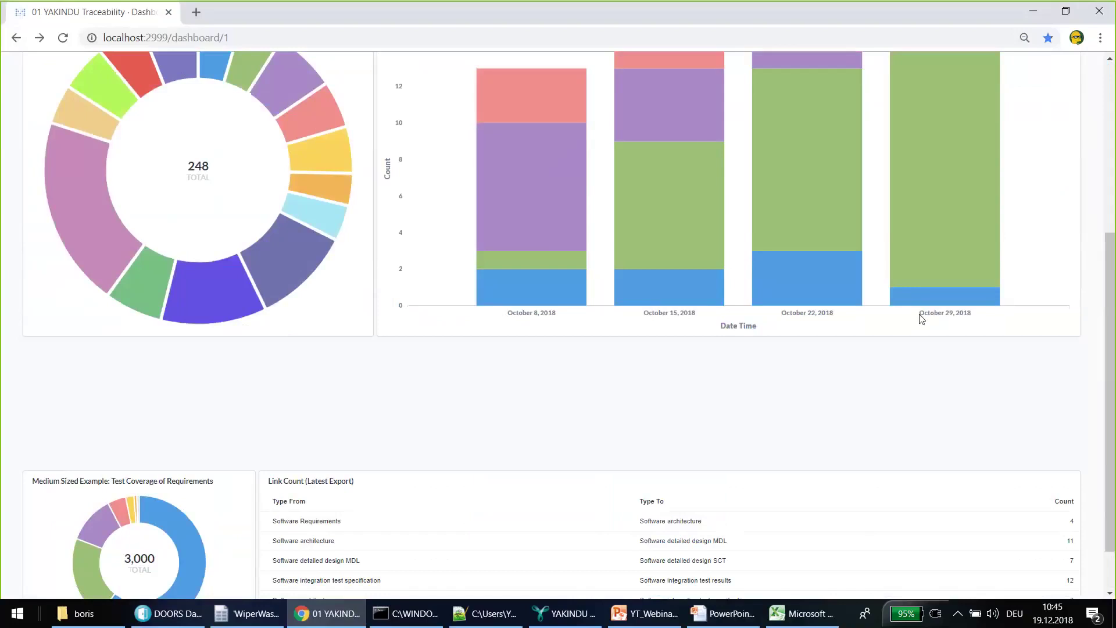
Move the wiperwasher.bat shortcut to a free area of the desktop, run it, and dismiss its console once the import finishes
key("super+d")
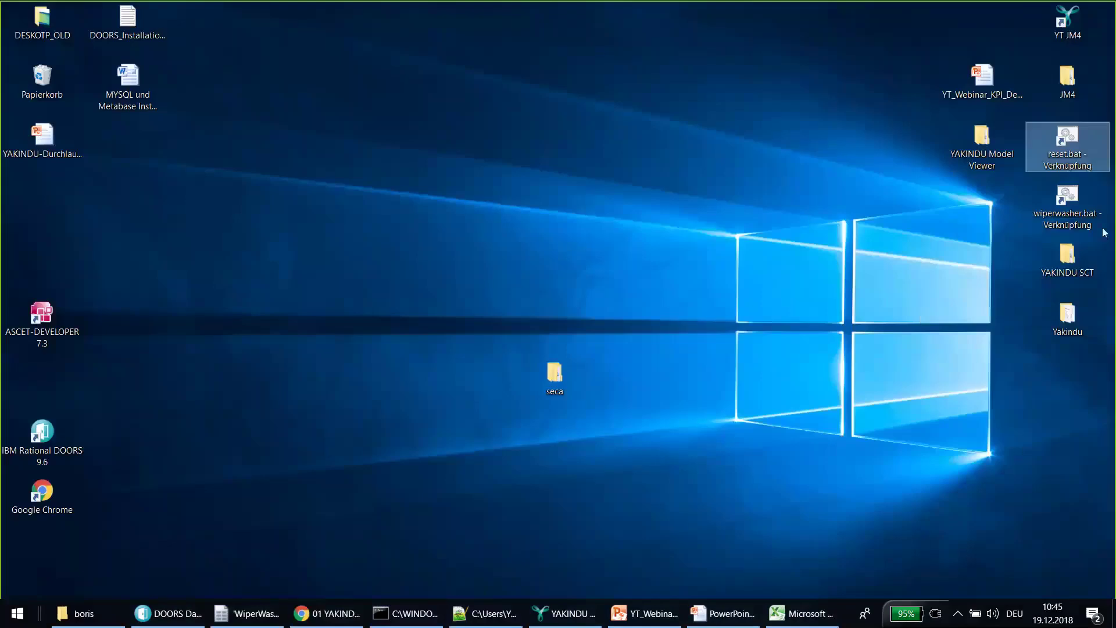
left_click(1078, 201)
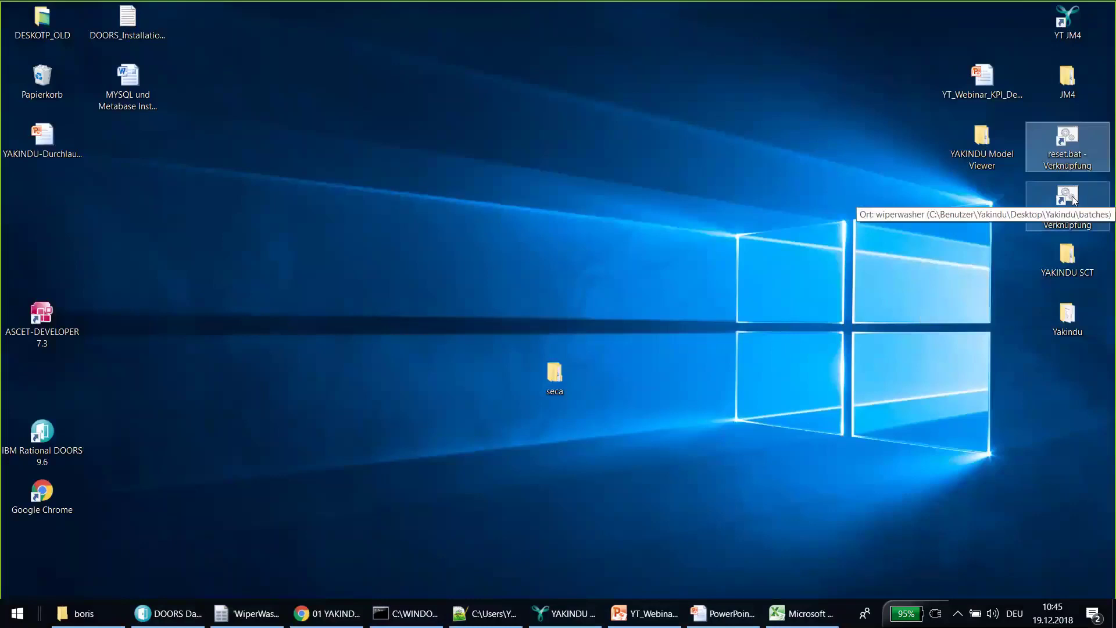
left_click_drag(1070, 203, 365, 150)
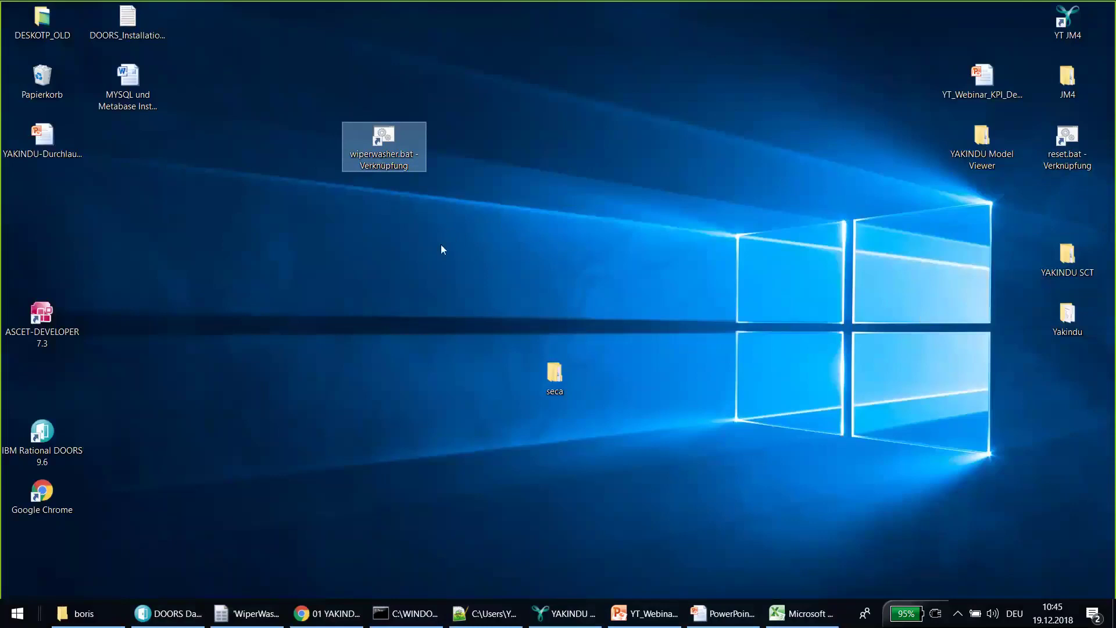
double_click(401, 153)
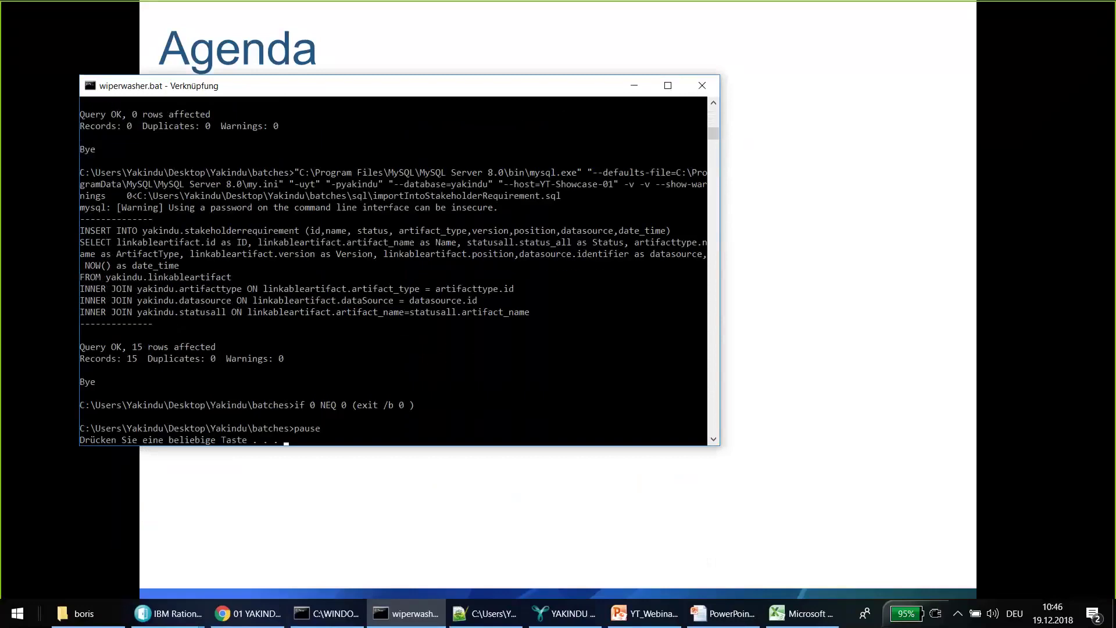
key("space")
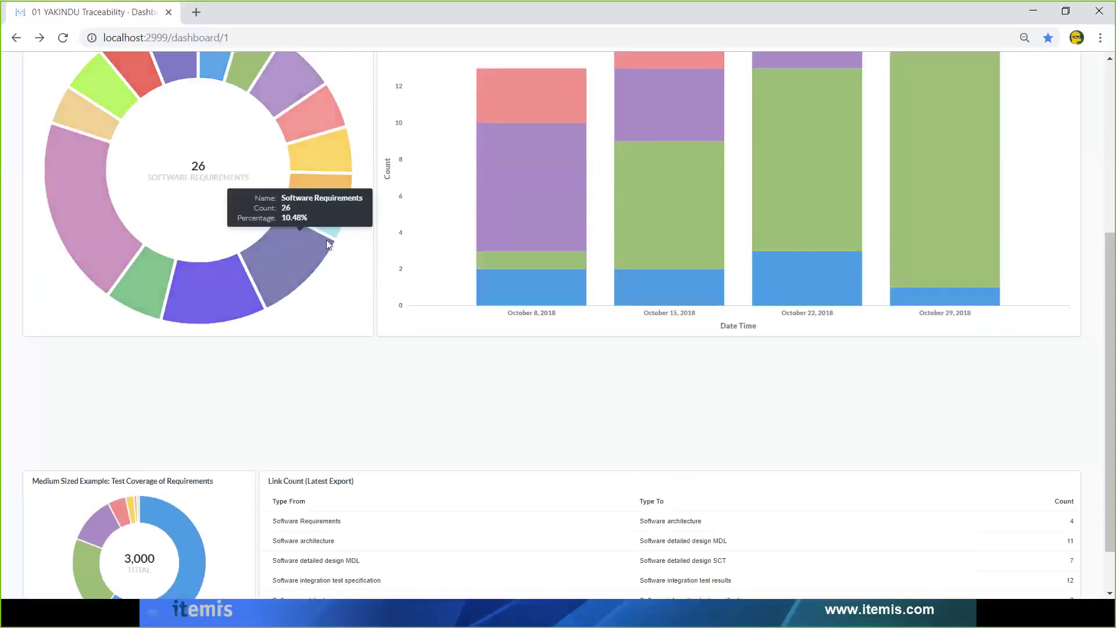
Reload the Traceability Dashboard in the browser and bring the whole Project Progress chart into view
scroll(337, 247, "up", 6)
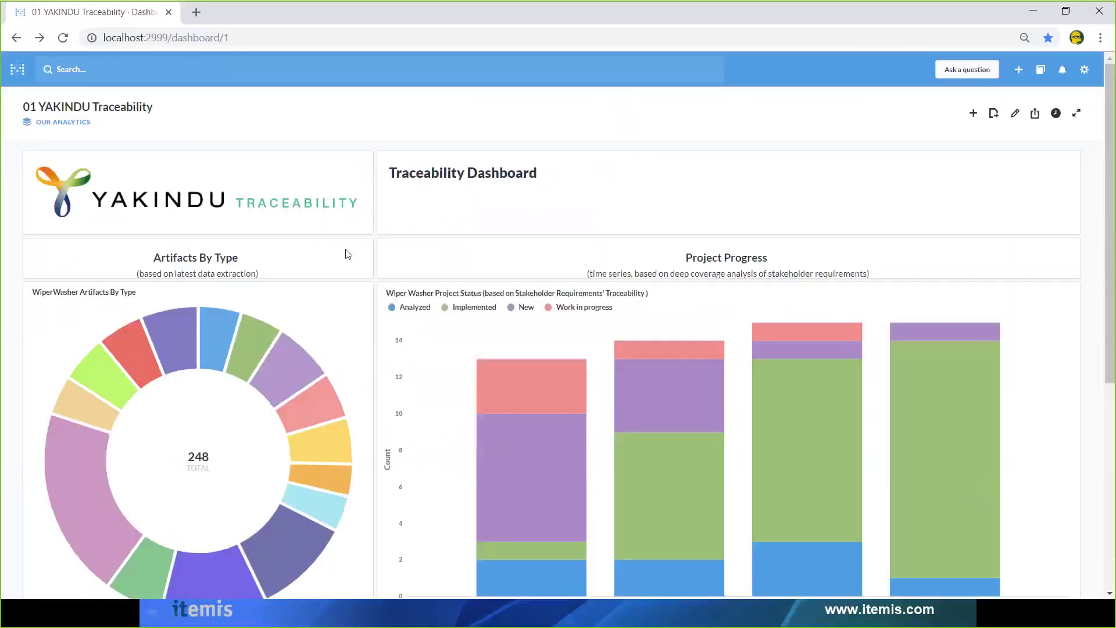
key("F5")
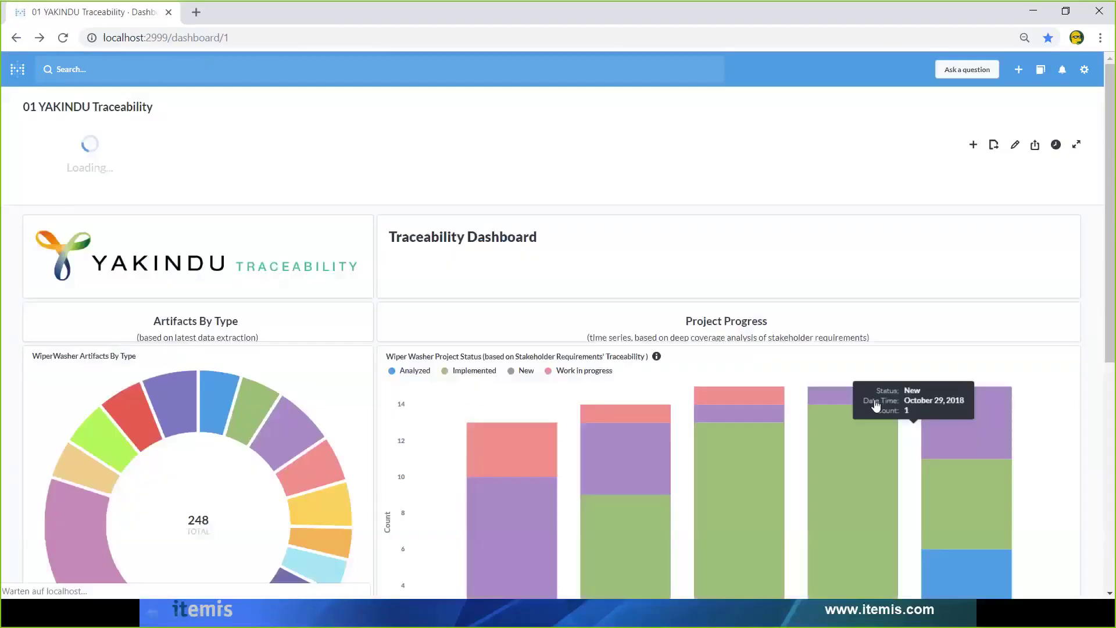
scroll(930, 465, "down", 4)
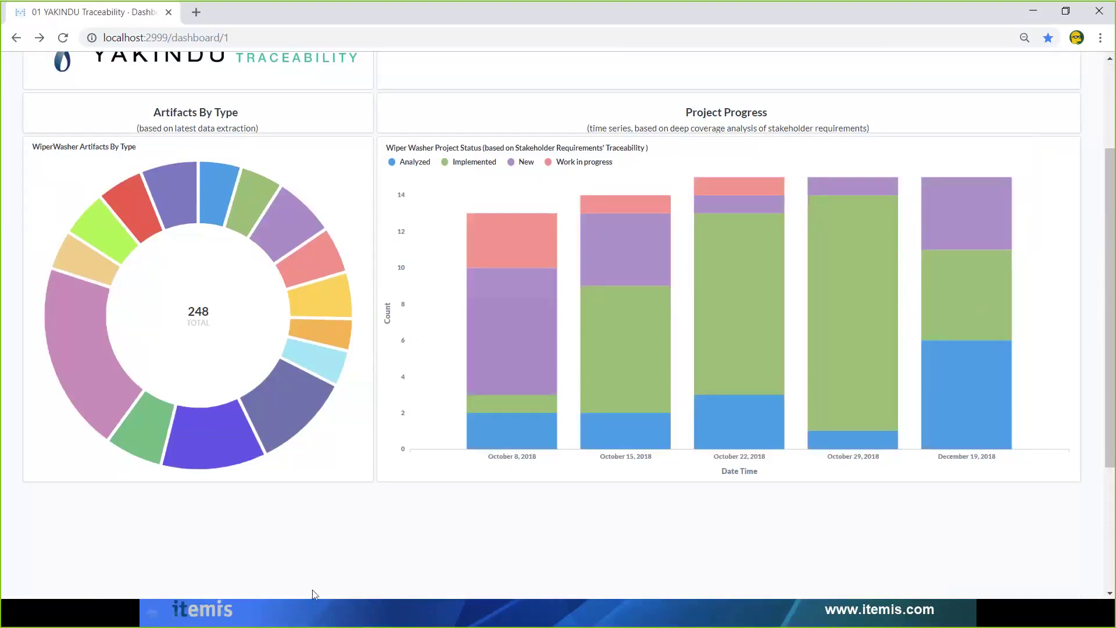
Switch to YAKINDU Traceability, run the statusAll query from ProjectStatus.query, and sort its results by Status
key("super+Tab")
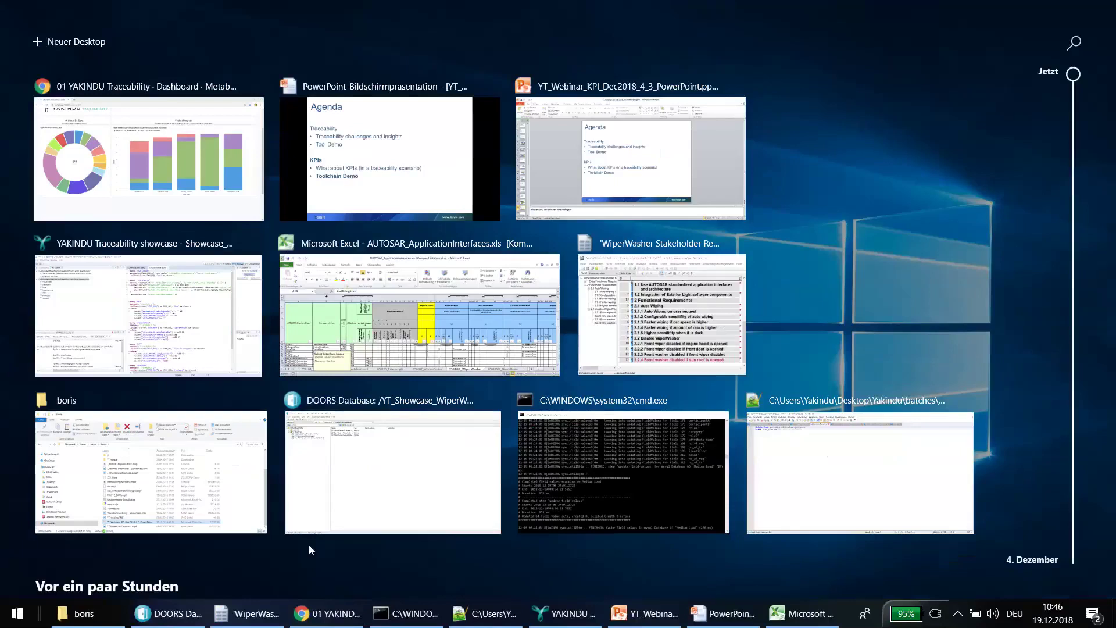
left_click(128, 375)
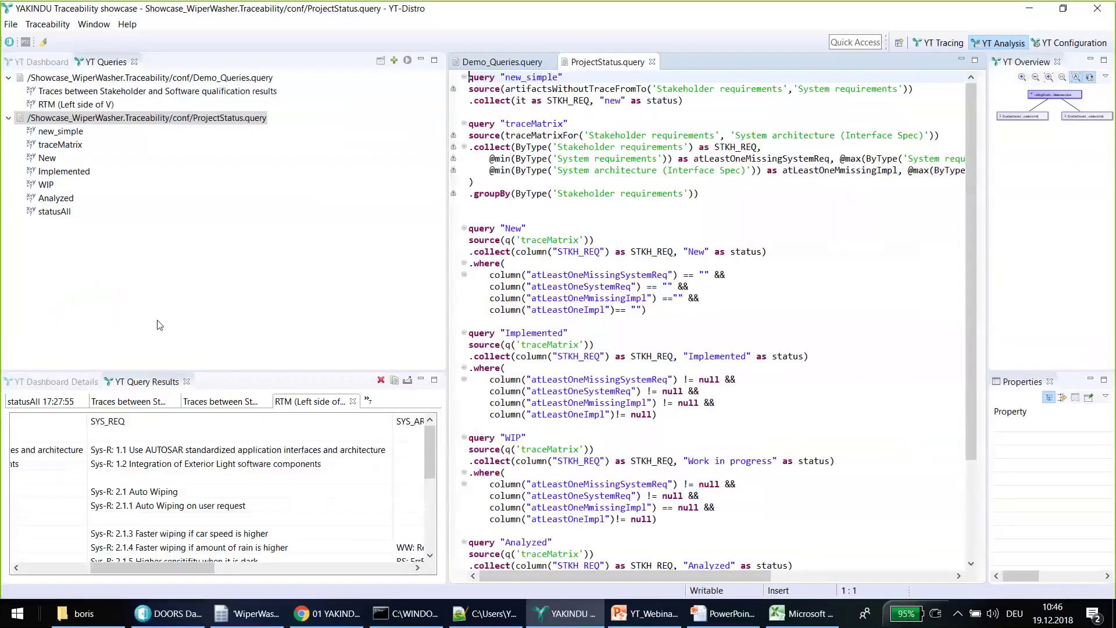
double_click(63, 212)
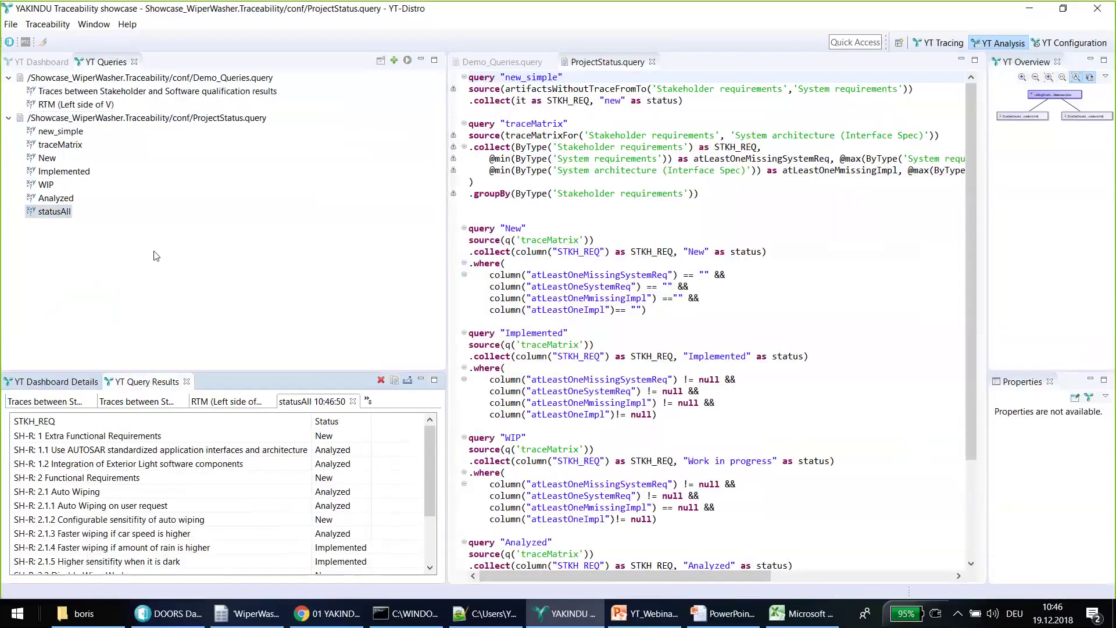
left_click(331, 422)
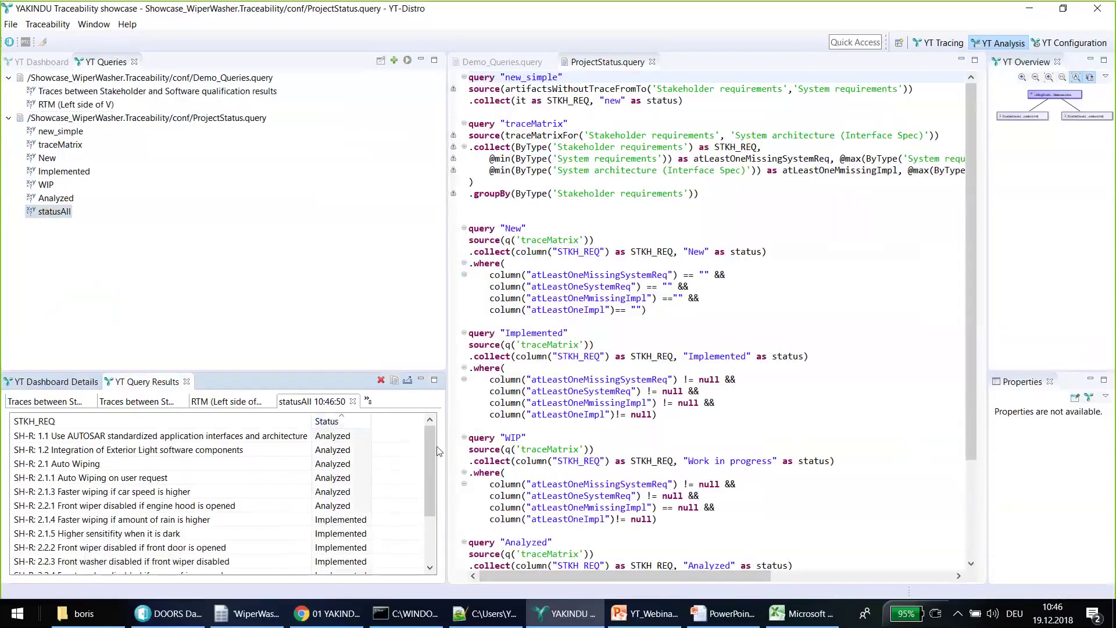
Review the Analyzed, Implemented and New requirements in the statusAll results, and compare them with the Project Progress chart in the browser dashboard
left_click_drag(433, 497, 435, 541)
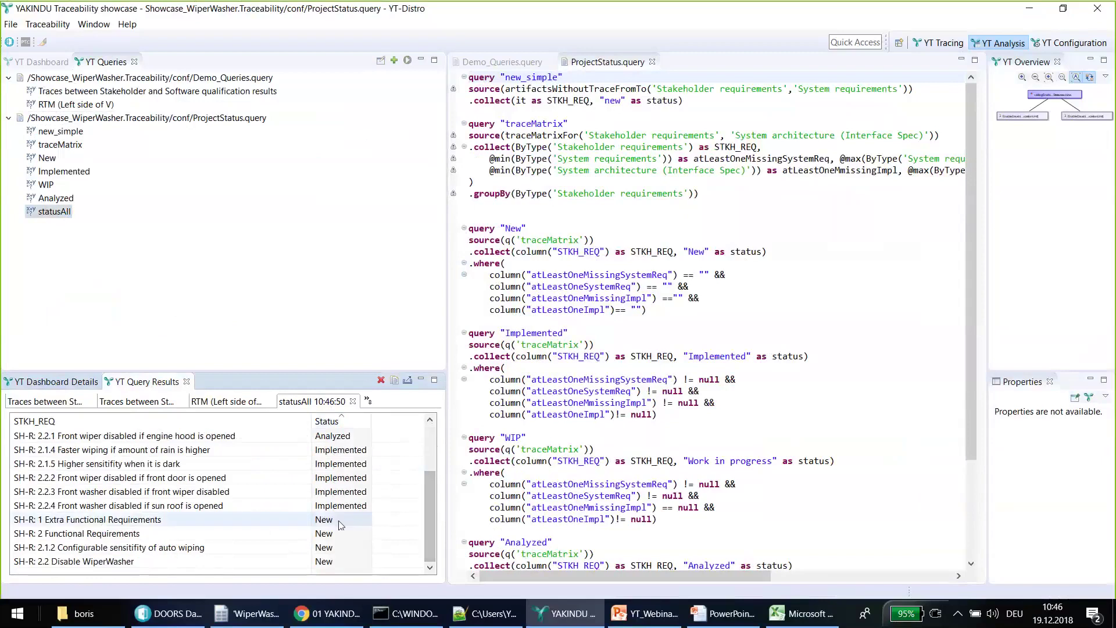
scroll(174, 552, "up", 5)
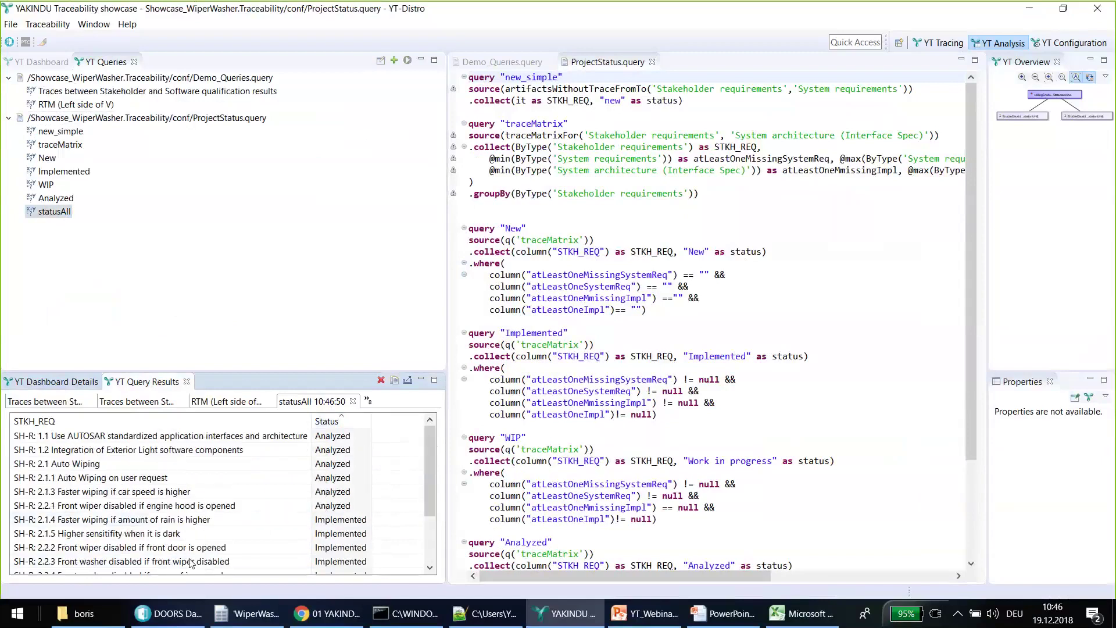
scroll(220, 505, "down", 5)
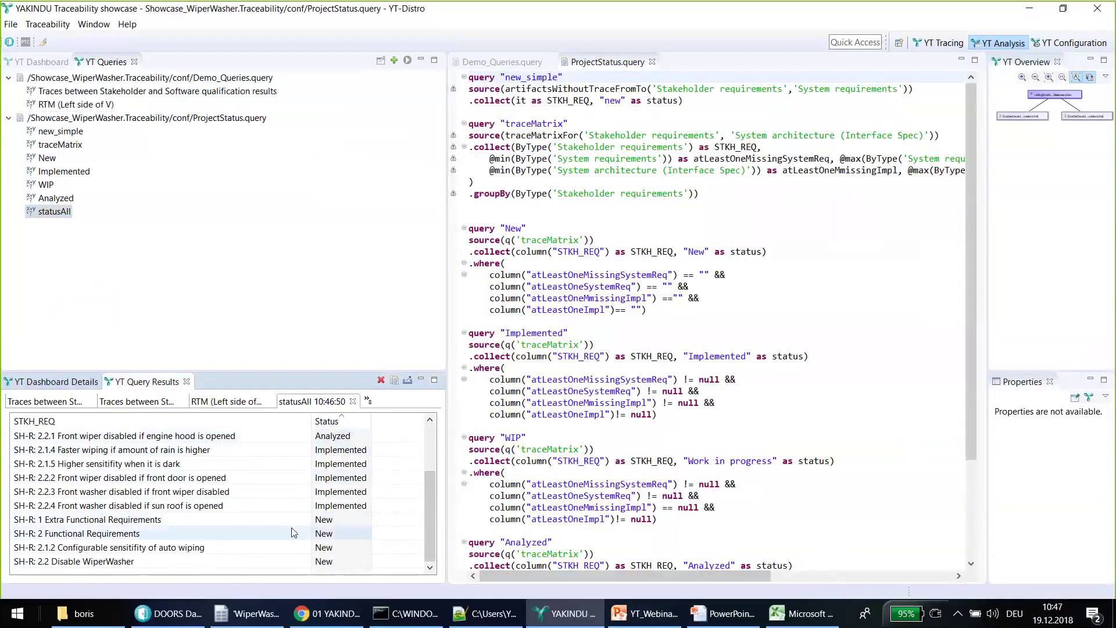
mouse_move(330, 620)
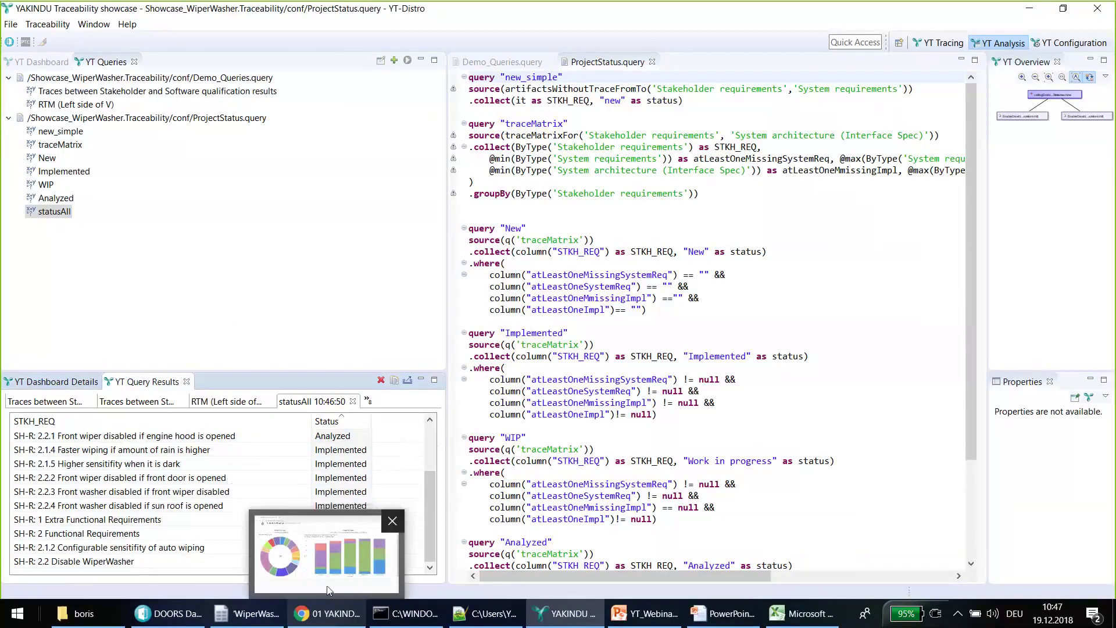
left_click(328, 592)
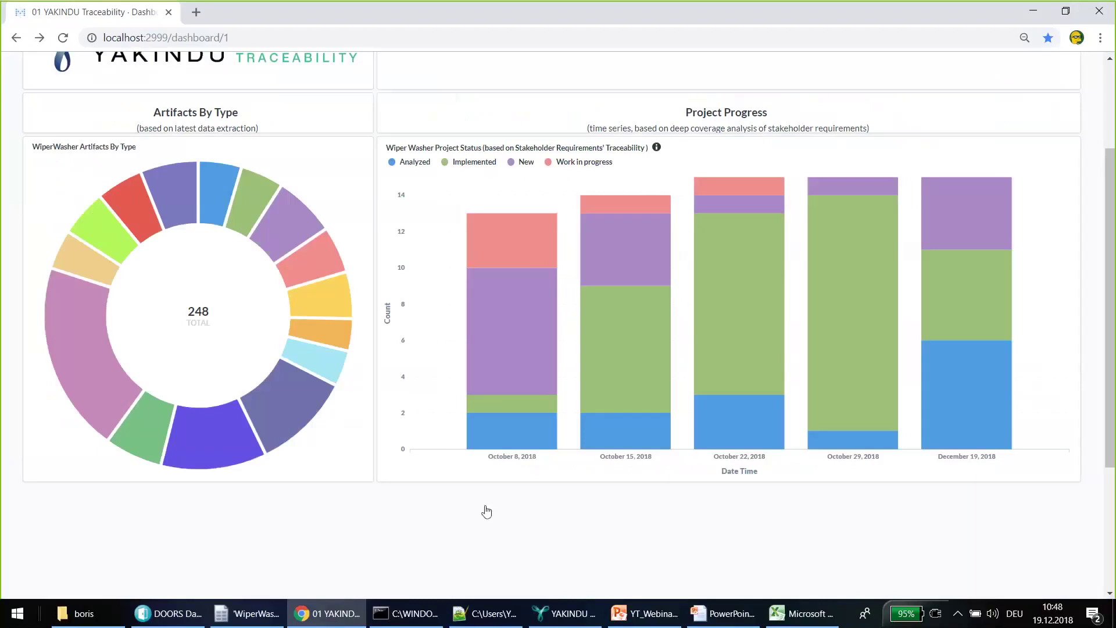
Switch to YAKINDU Traceability and open the Software integration test specification artifact type in the conf.yt configuration
left_click(568, 616)
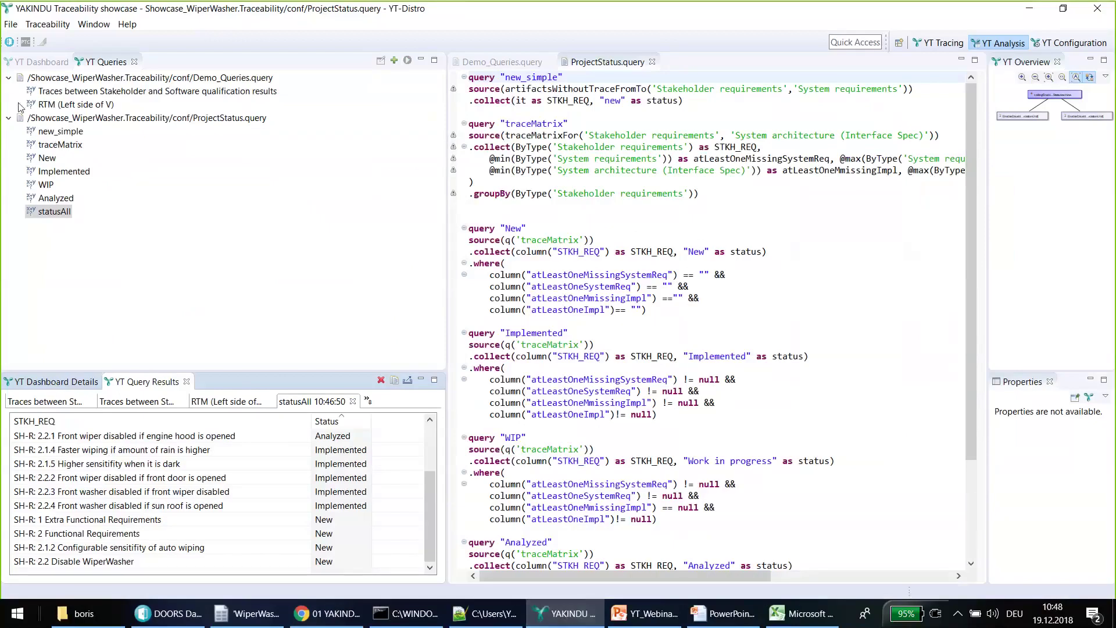
left_click(65, 92)
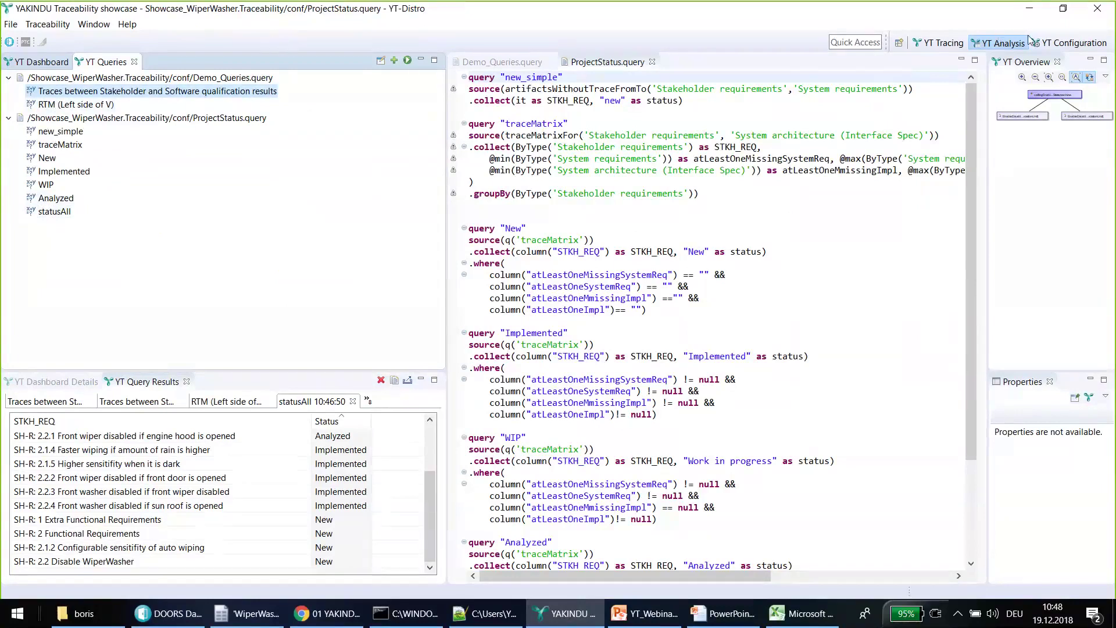
left_click(1077, 44)
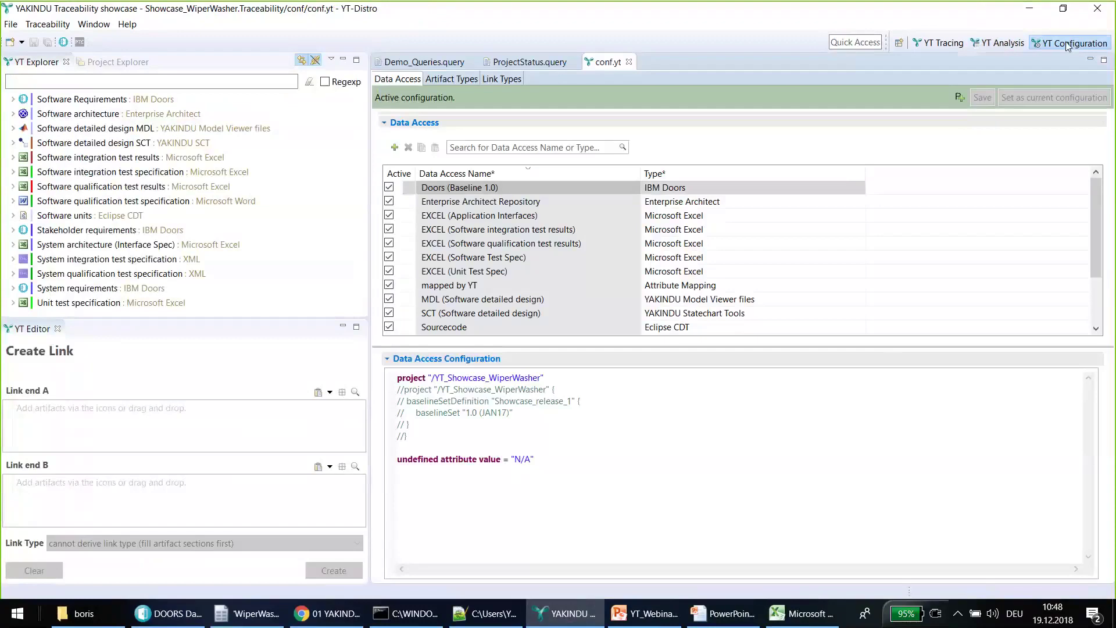
left_click(447, 78)
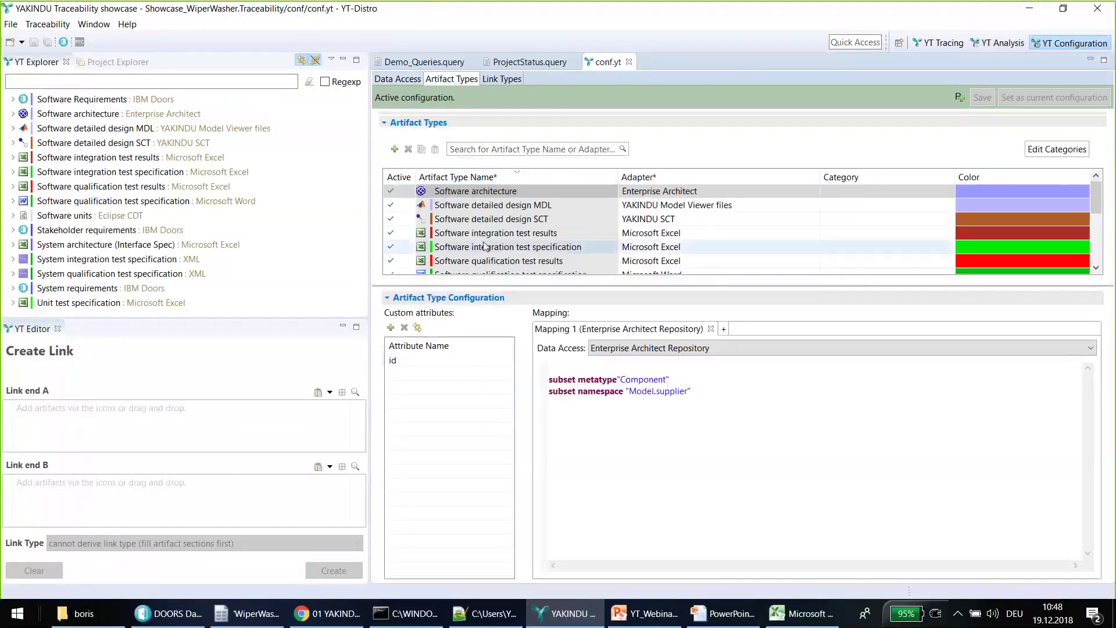
scroll(448, 250, "down", 1)
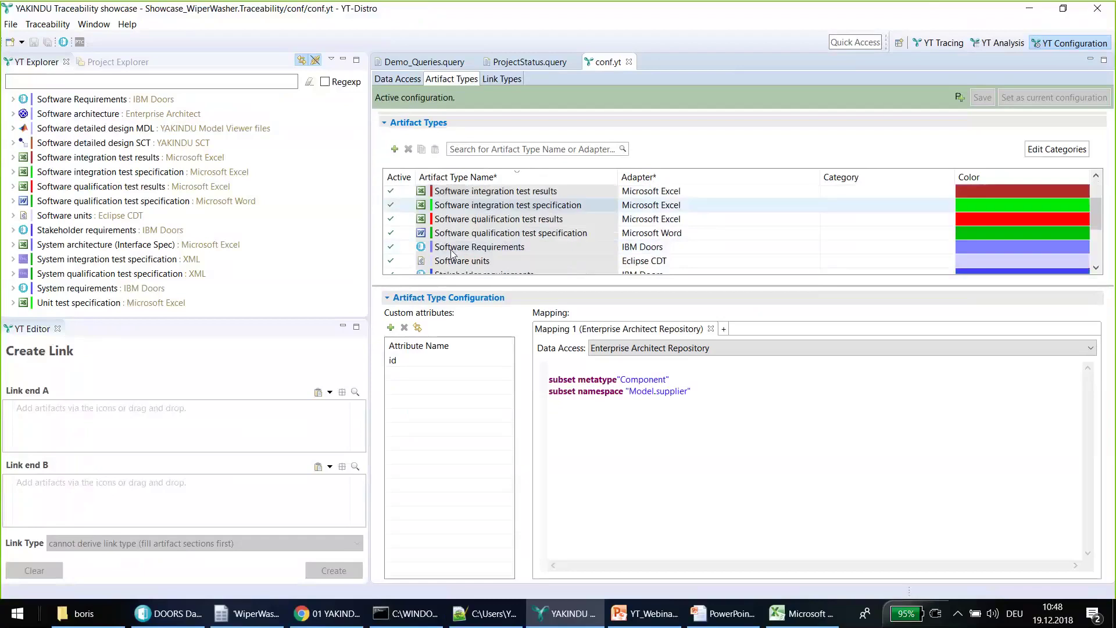
left_click(456, 208)
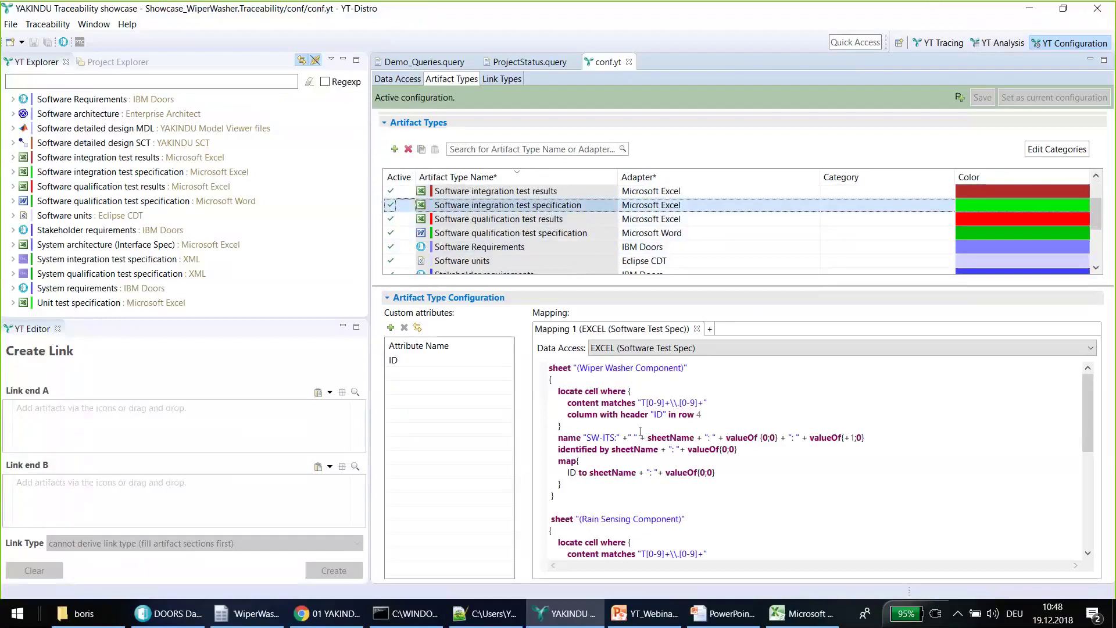
Examine the Wiper Washer Component mapping's sheet name, ID column header and cell content pattern by highlighting each part
left_click(576, 367)
left_click_drag(657, 371, 684, 371)
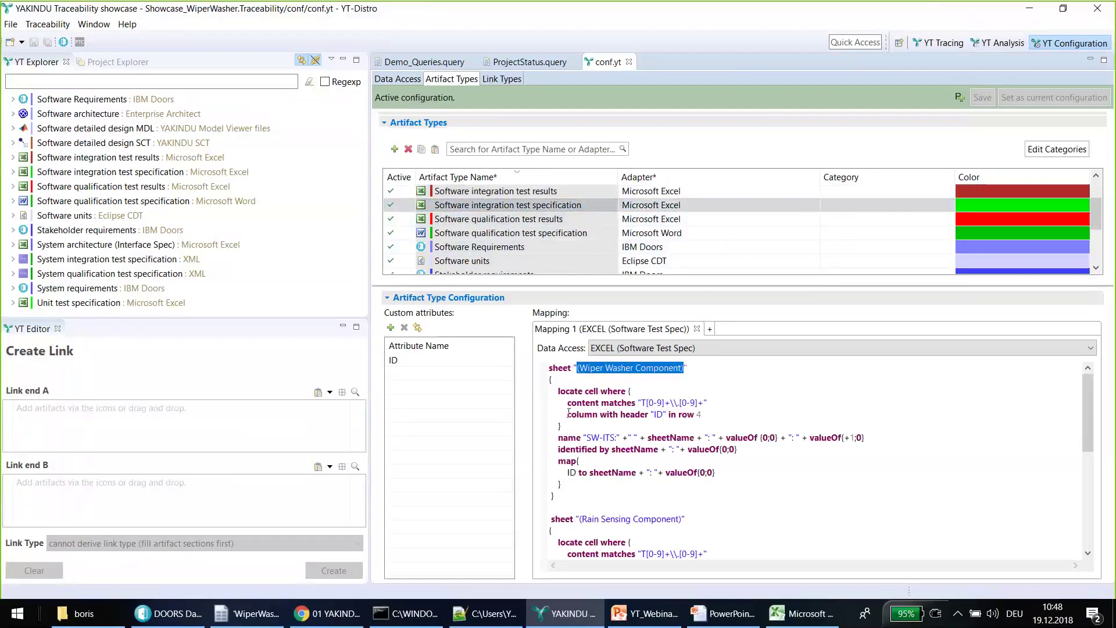
left_click_drag(568, 415, 664, 415)
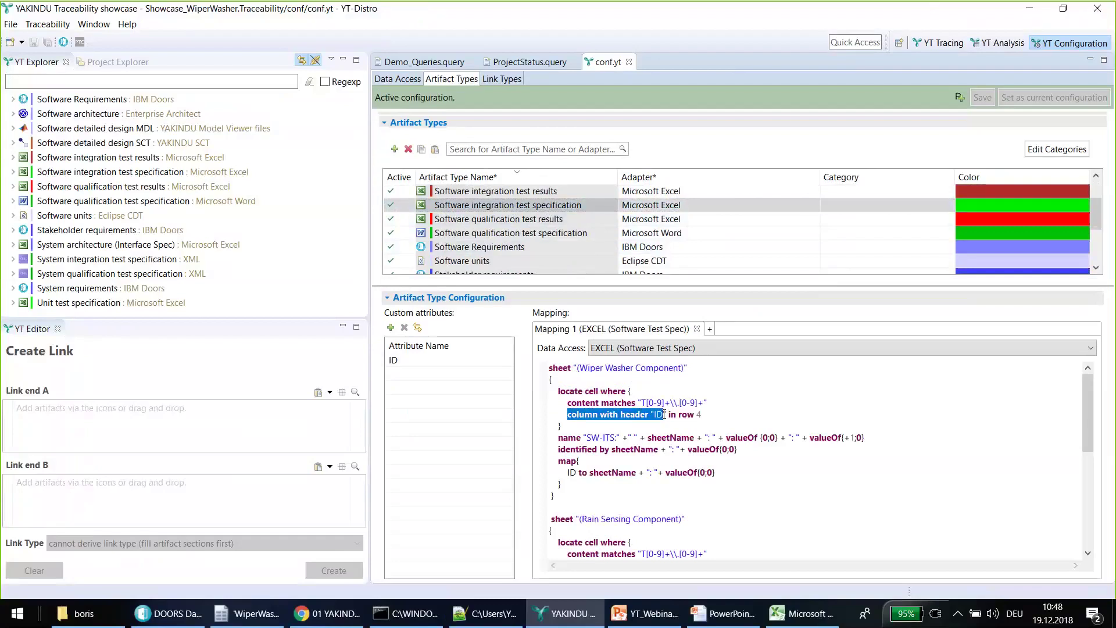
double_click(657, 414)
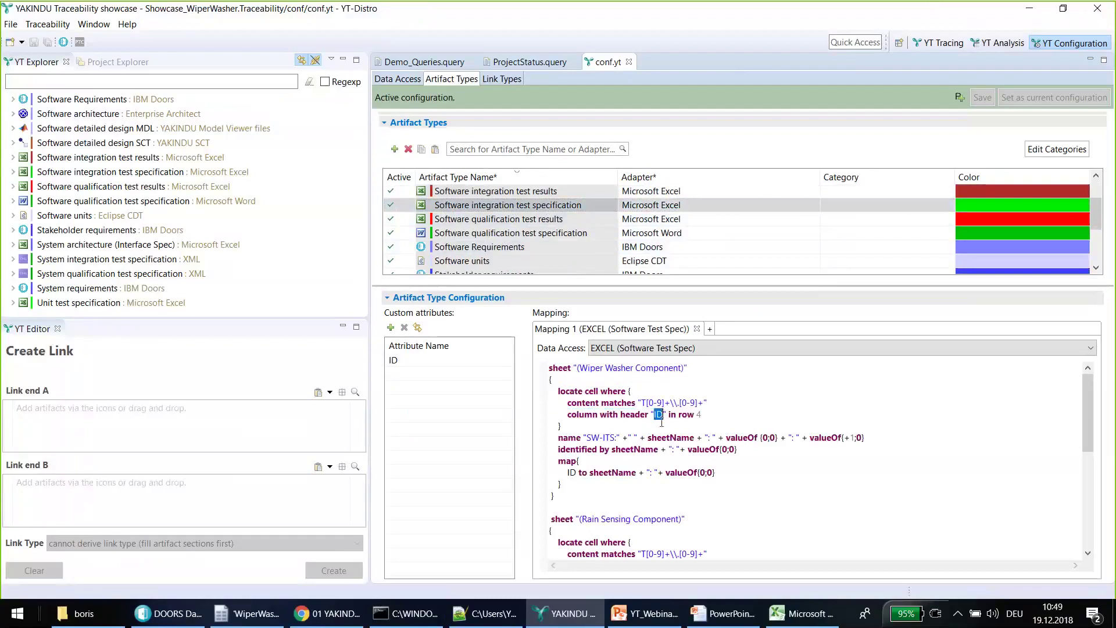
left_click_drag(641, 403, 701, 403)
scroll(700, 402, "down", 1)
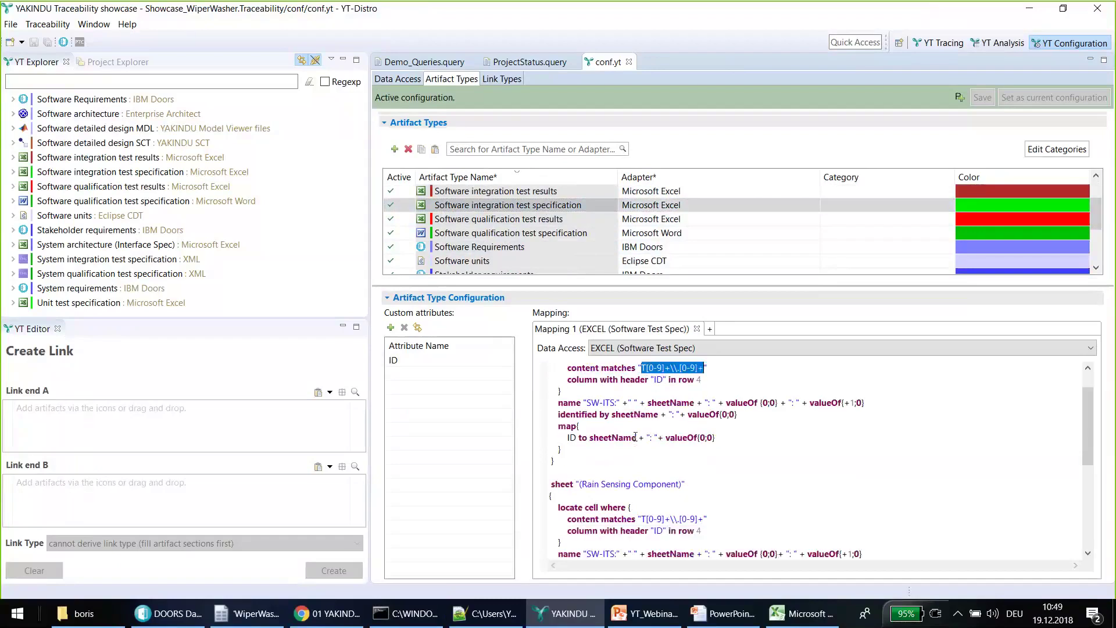
Expand Software integration test specification in the YT Explorer and compare its artifact names with the parts of the mapping's name rule
left_click(502, 207)
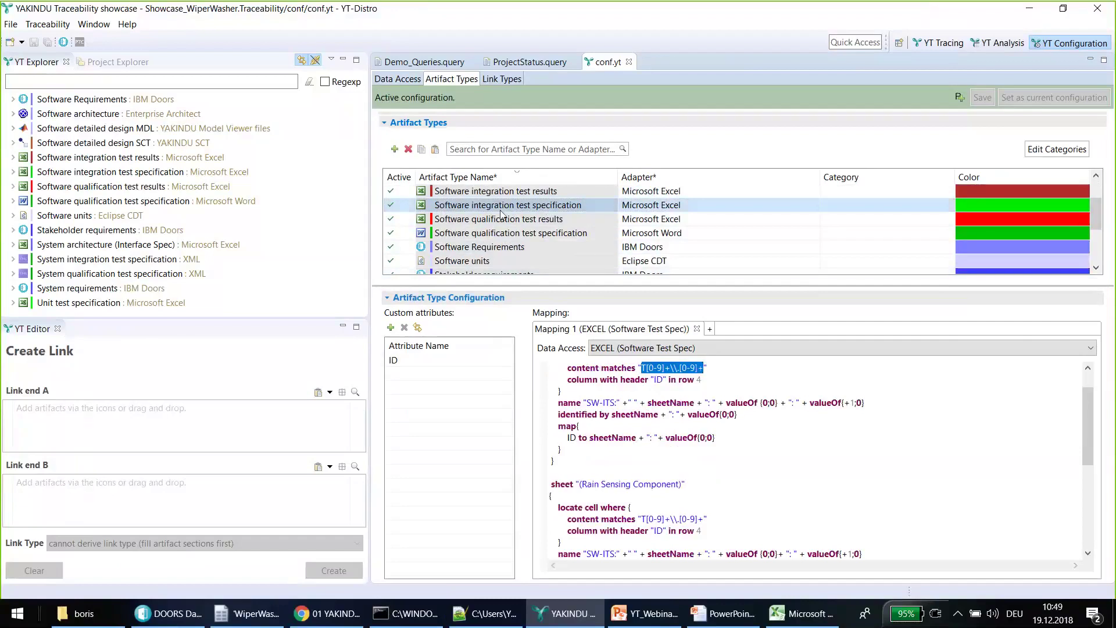
left_click(13, 172)
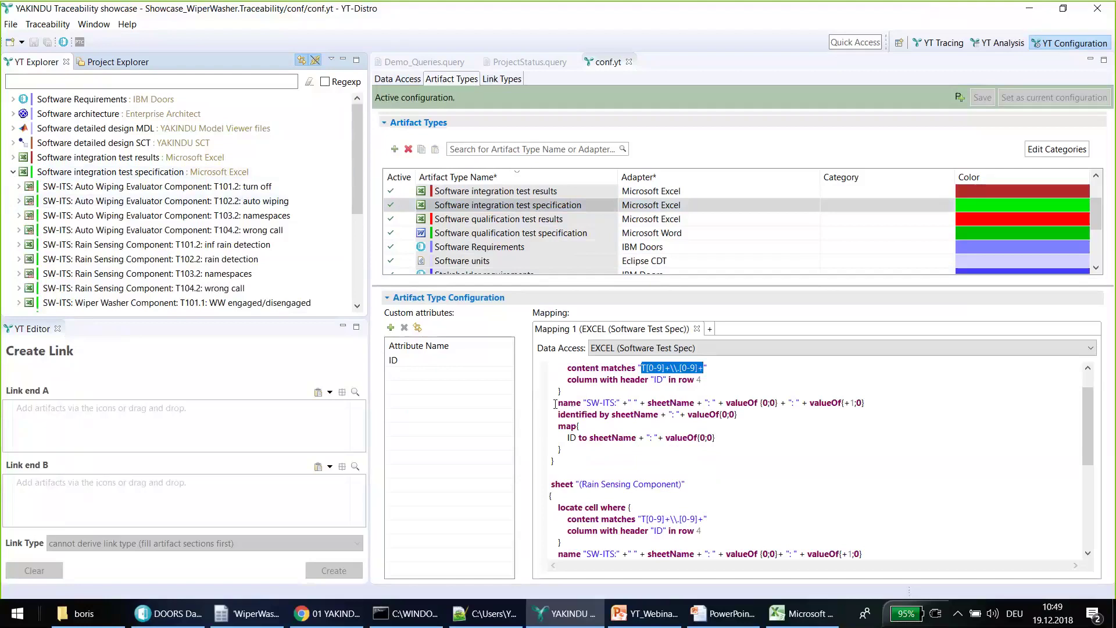
left_click_drag(556, 404, 873, 399)
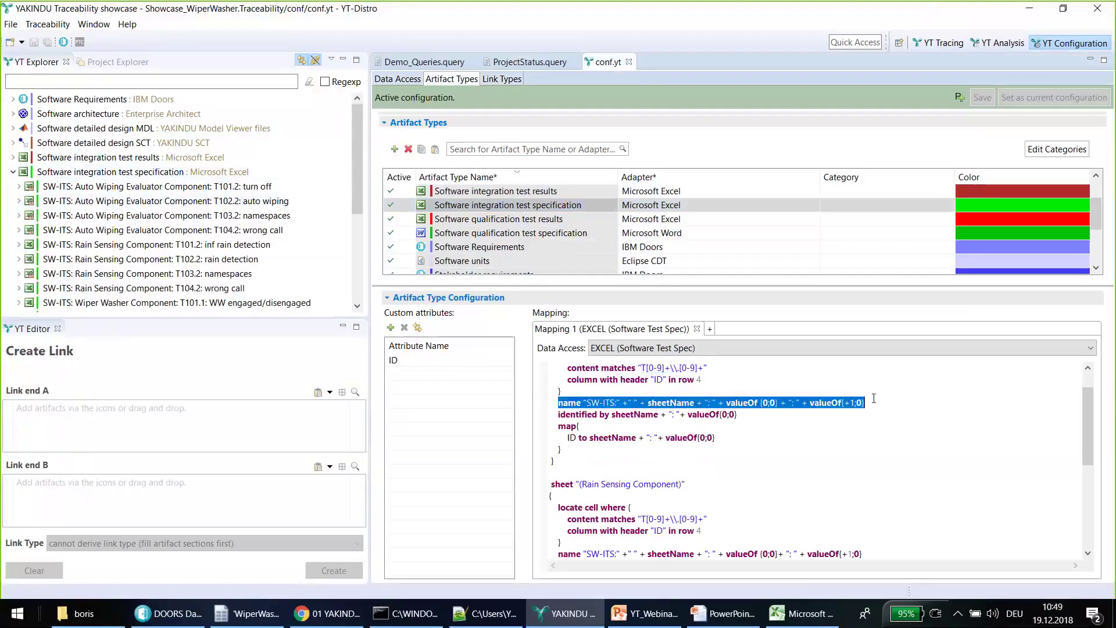
left_click(888, 398)
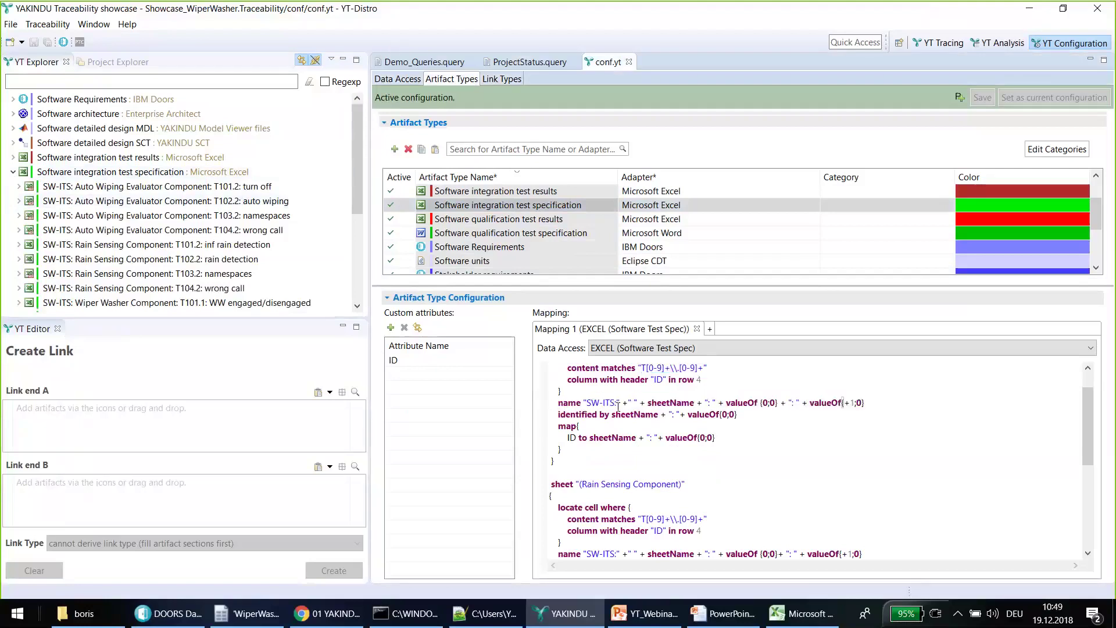
left_click_drag(586, 402, 614, 402)
left_click_drag(726, 402, 777, 403)
left_click_drag(809, 402, 865, 404)
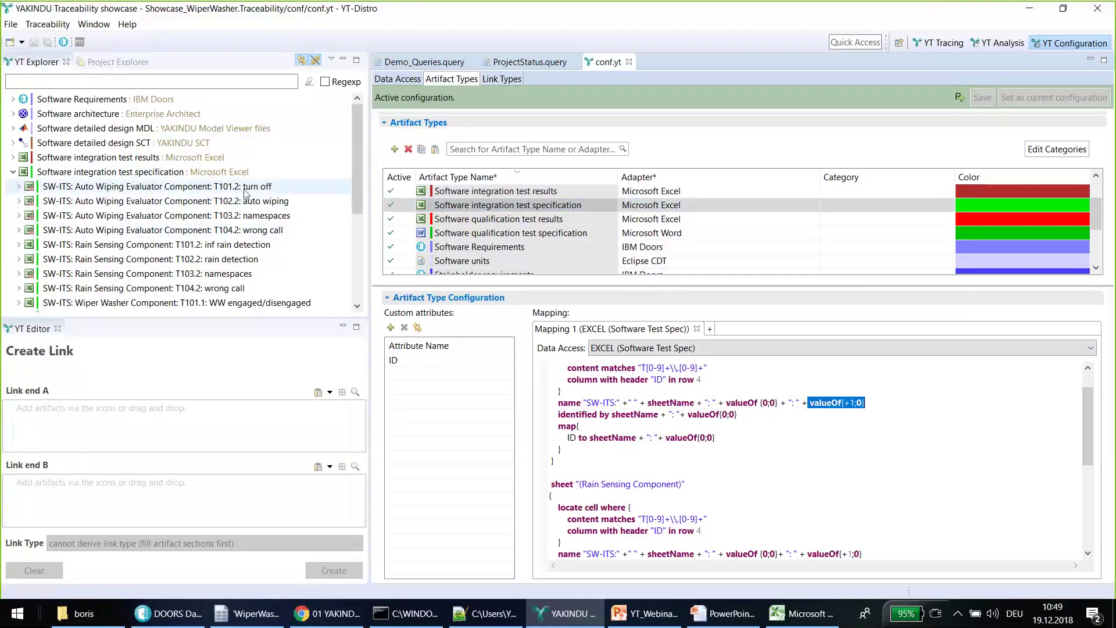
Open the Auto Wiping Evaluator test case T101.2 in its Excel source, move the workbook window fully into view, and return to YAKINDU Traceability
double_click(51, 191)
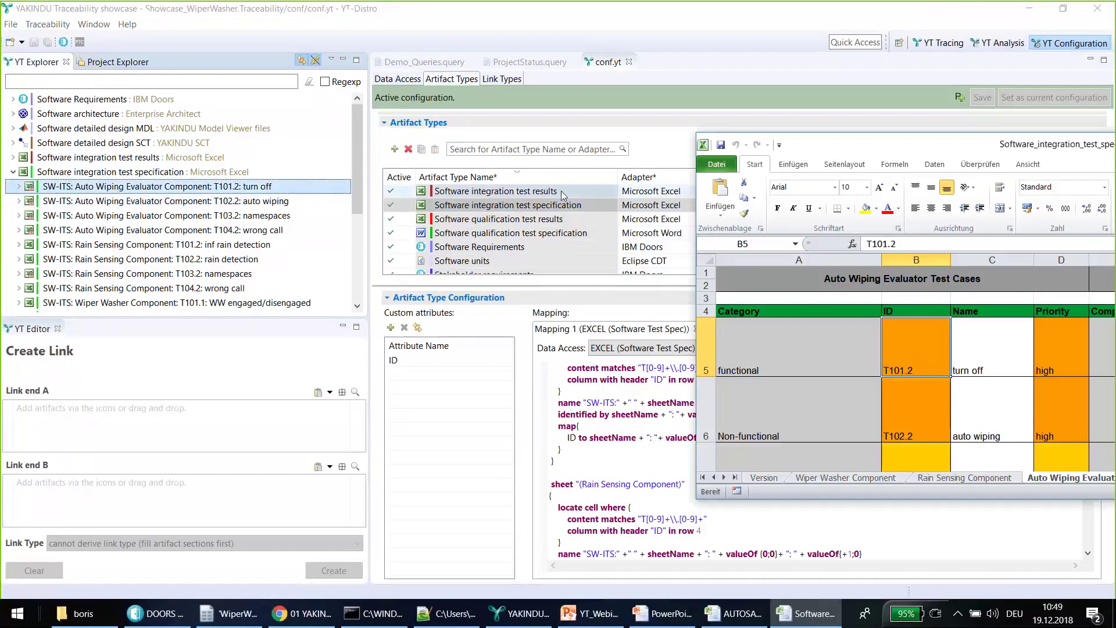
left_click_drag(831, 146, 603, 151)
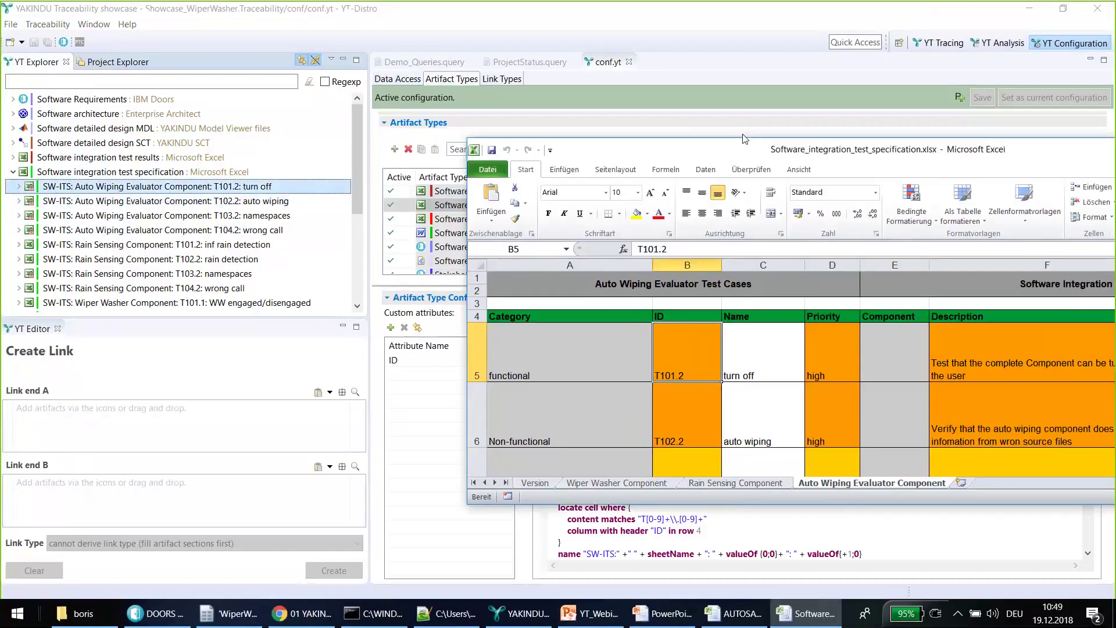
left_click_drag(754, 150, 354, 131)
left_click(825, 134)
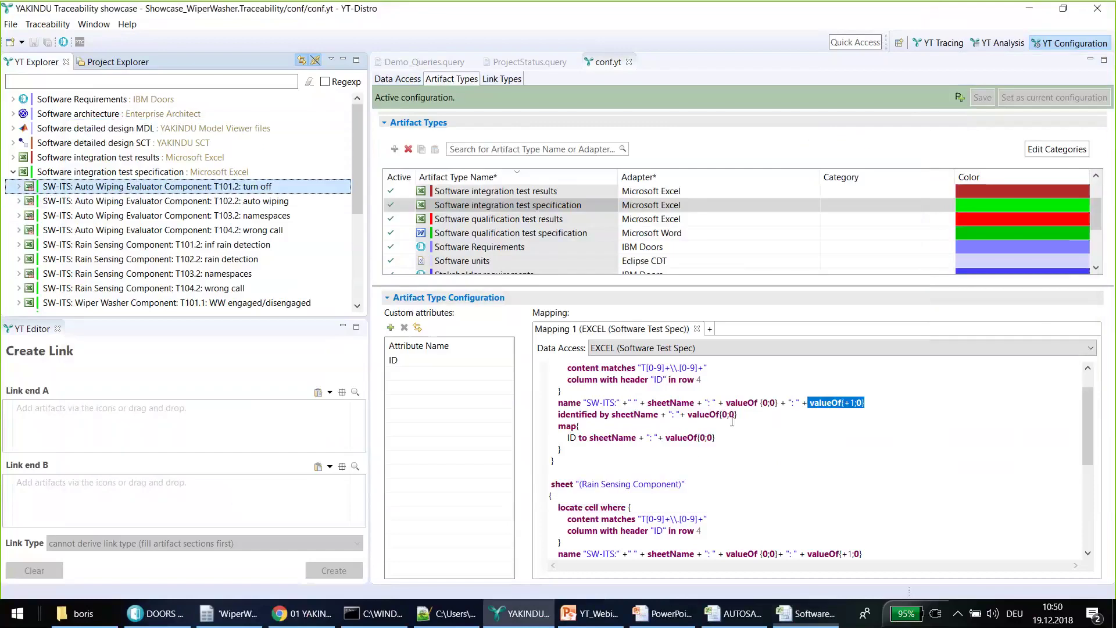
Review the Wiper Washer, Rain Sensing and Auto Wiping Evaluator sheet sections of the integration test specification mapping
left_click(702, 463)
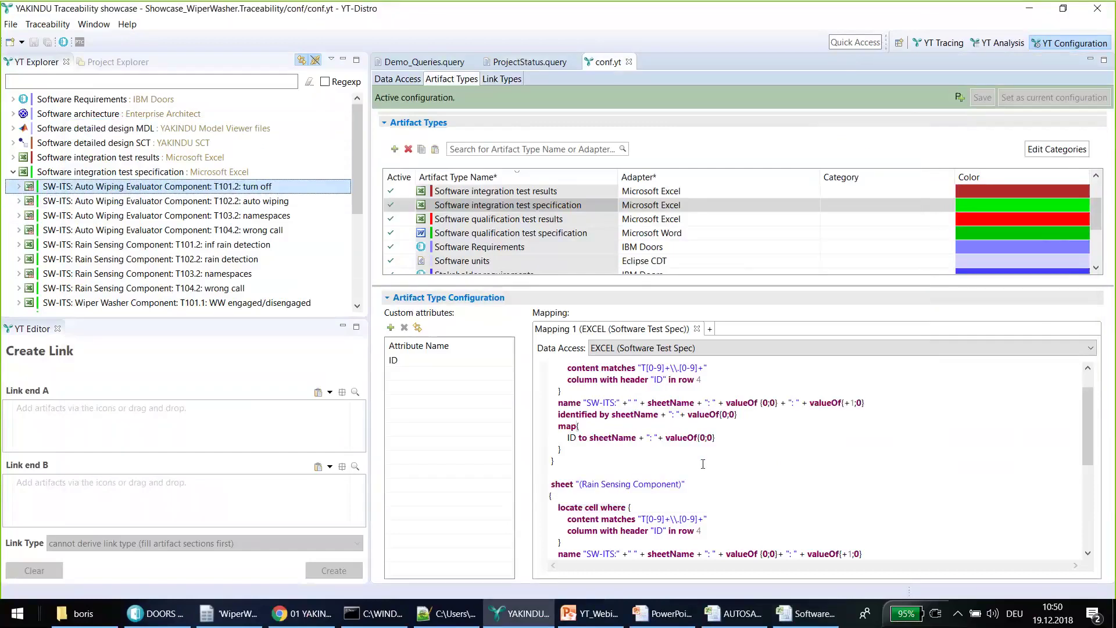
scroll(702, 464, "up", 1)
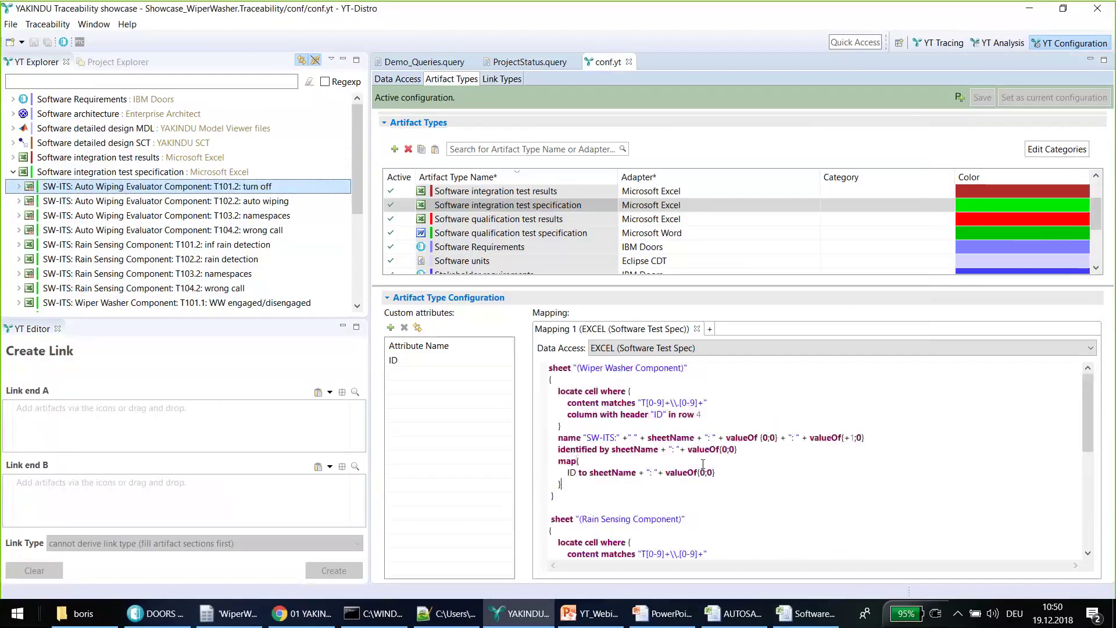
scroll(703, 463, "down", 4)
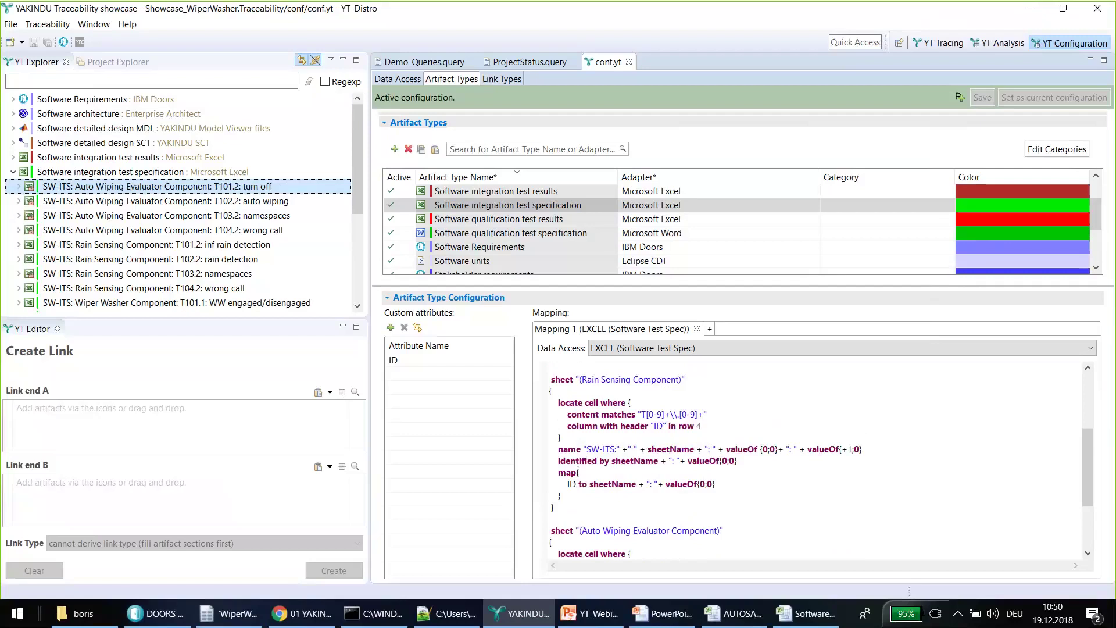
Switch to the YT_Webinar_KPI PowerPoint presentation, end its running slide show, and show the Why Traceability slide
mouse_move(594, 621)
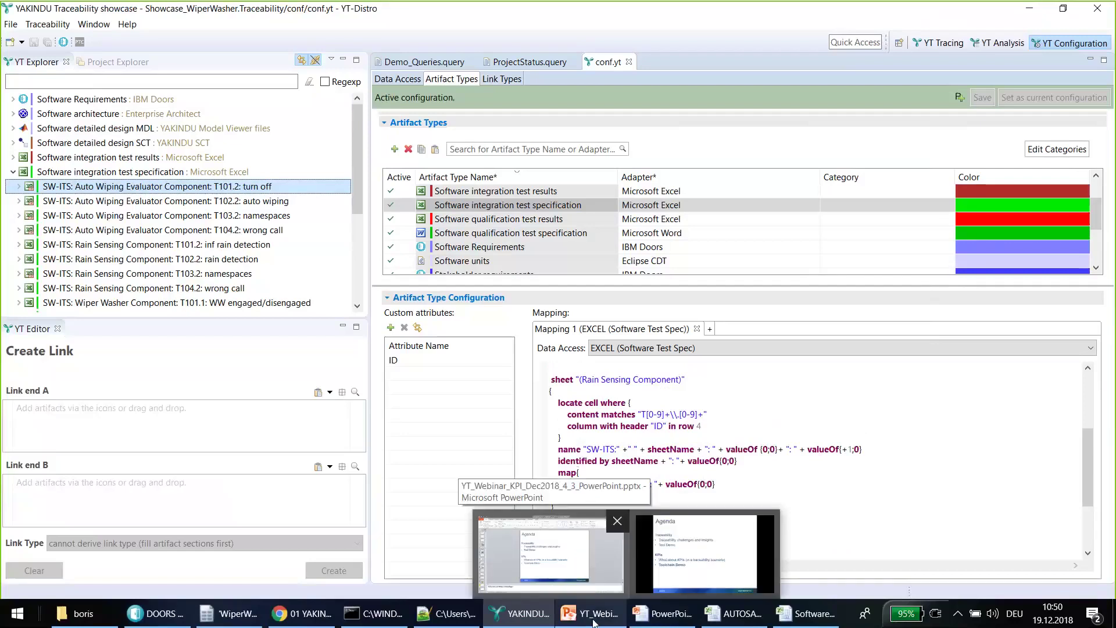
left_click(549, 552)
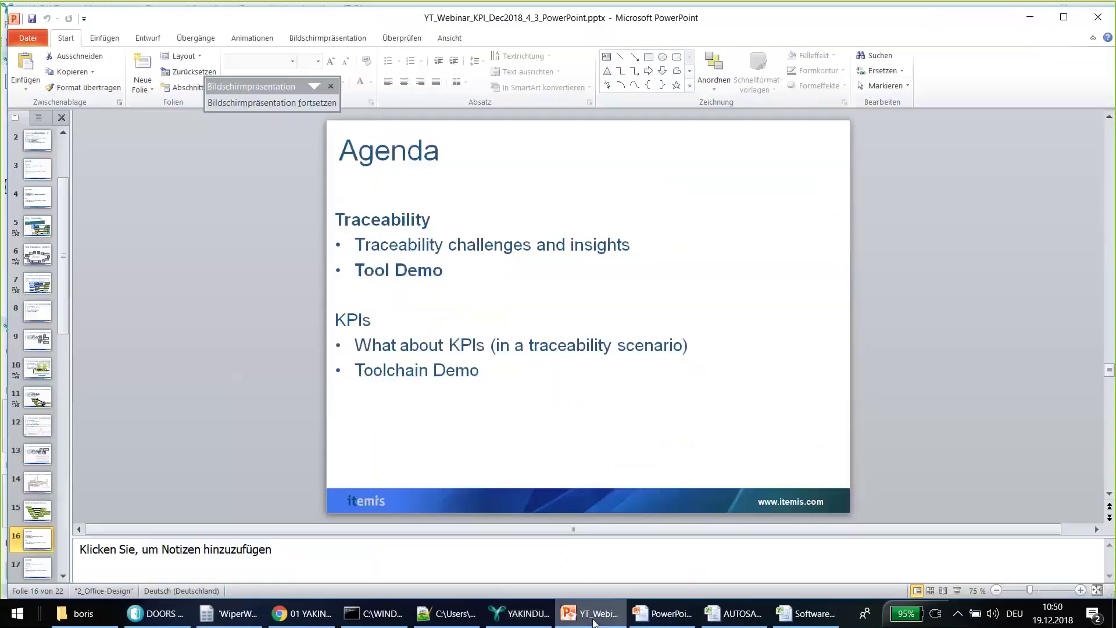
left_click(38, 230)
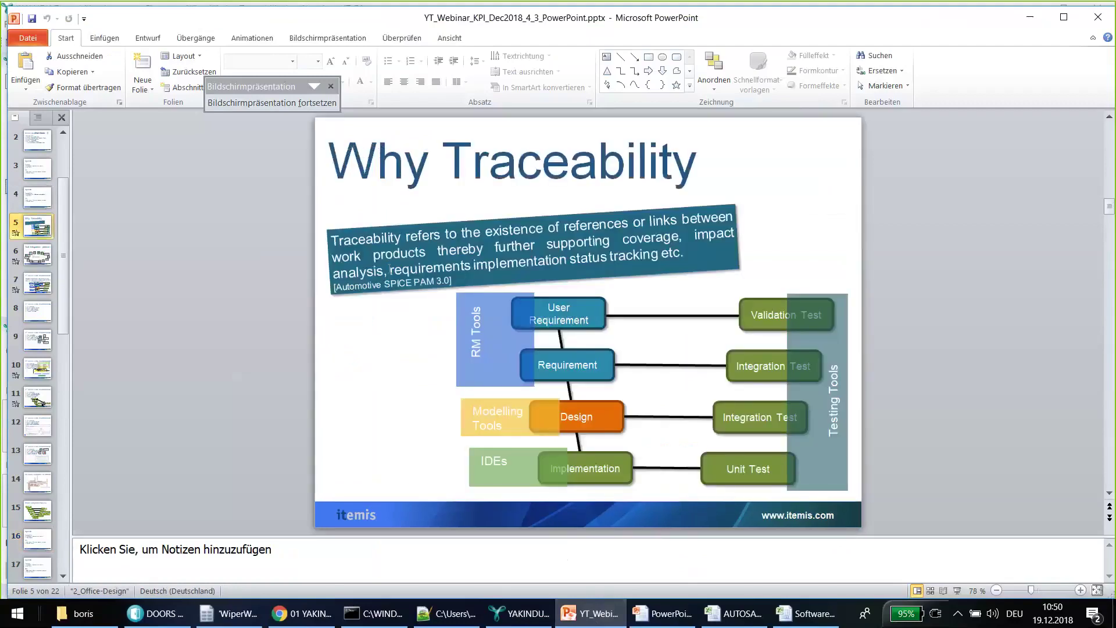
key("alt+Tab")
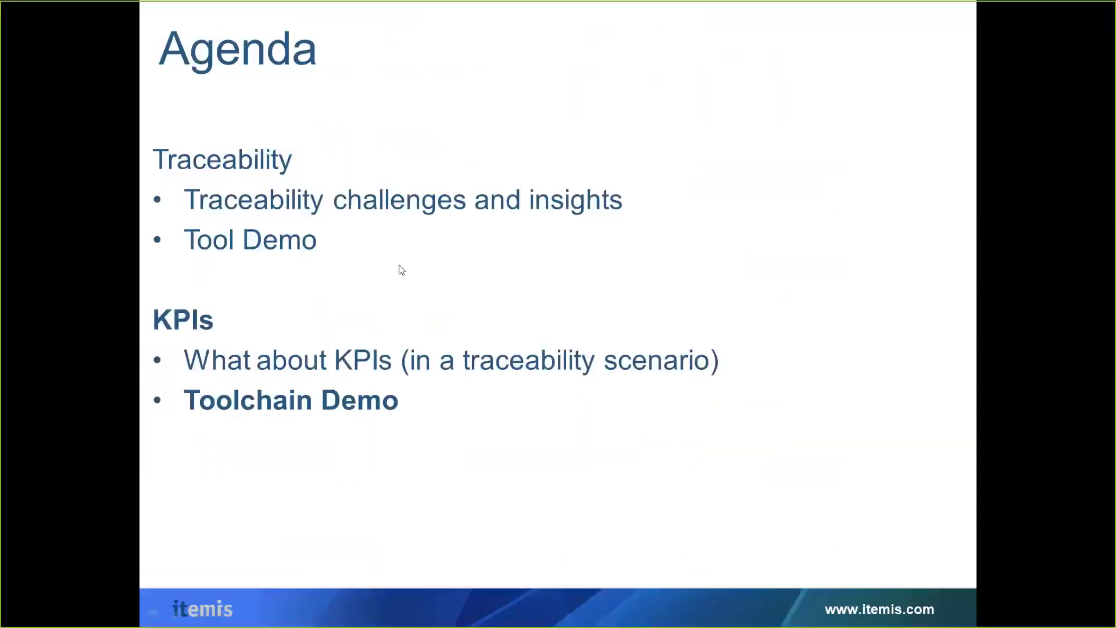
key("End")
left_click(396, 263)
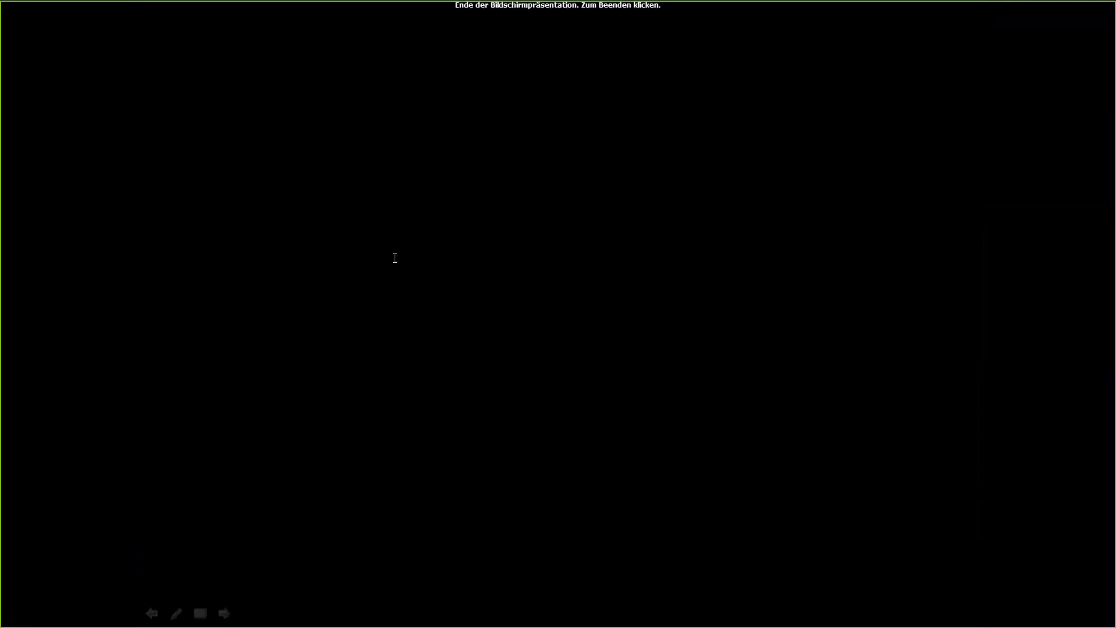
left_click(395, 258)
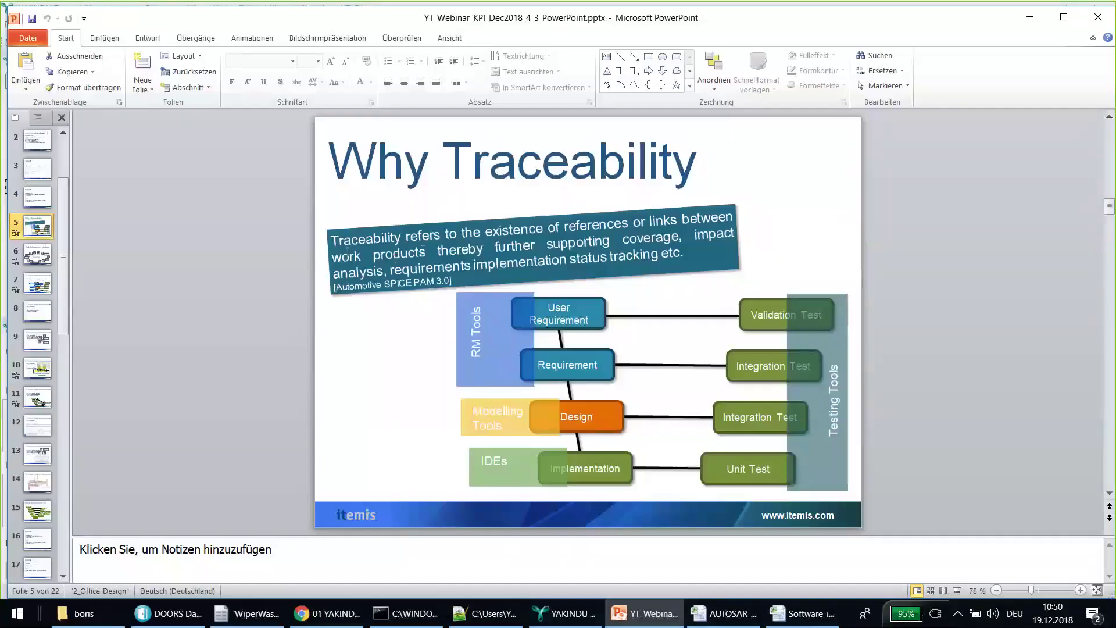
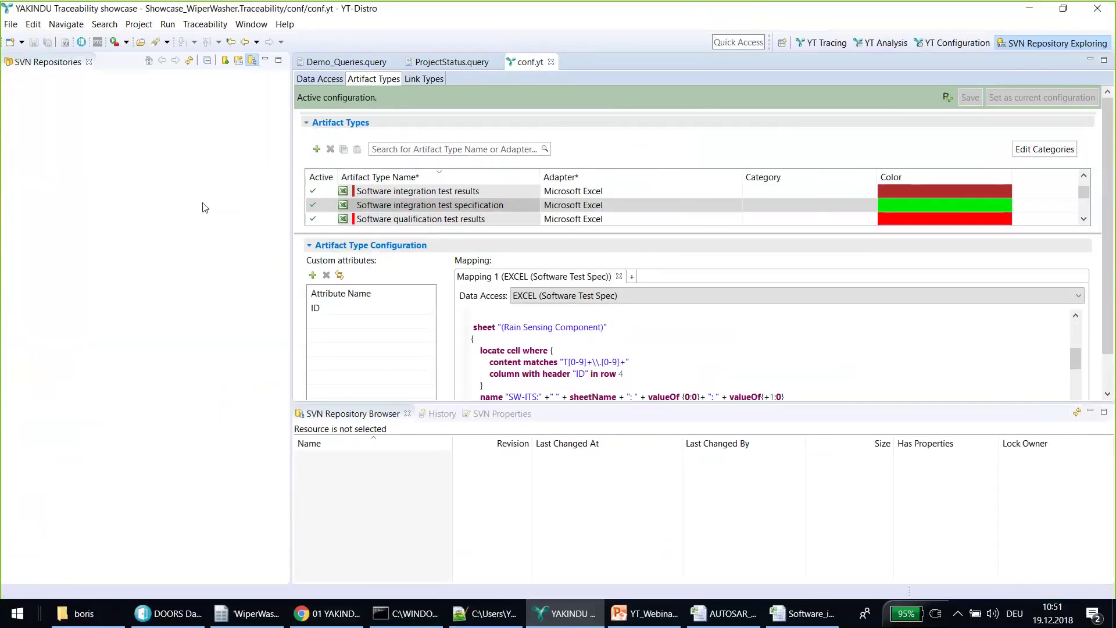
Examine the commented-out baseline set definition in the Doors (Baseline 1.0) data access configuration, highlighting baselineSet "1.0 (JAN17)"
left_click(312, 82)
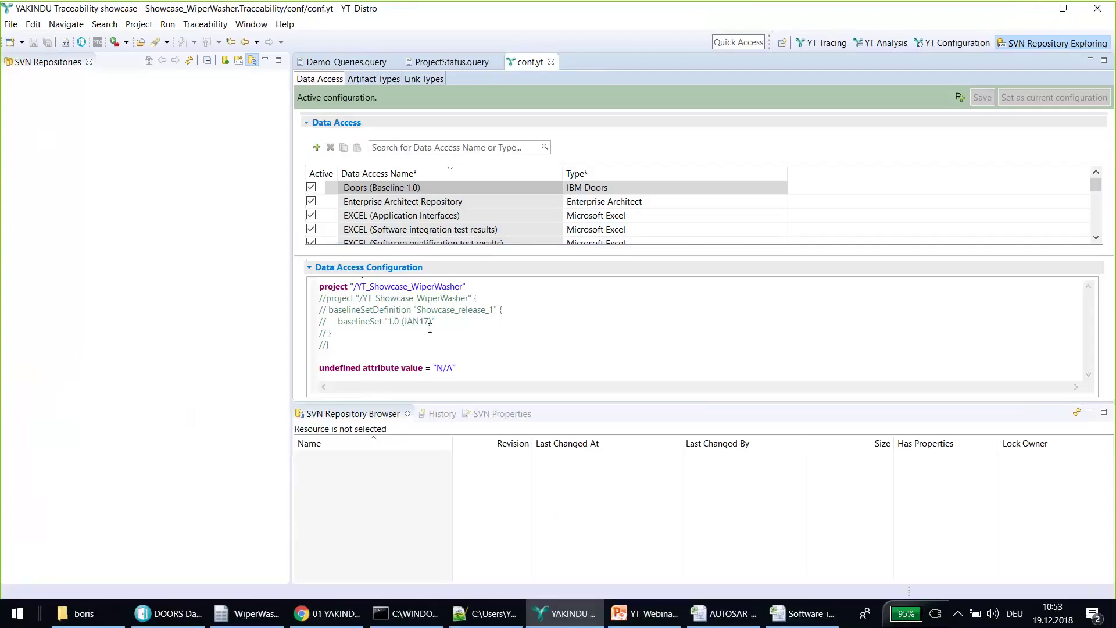
left_click_drag(353, 345, 283, 294)
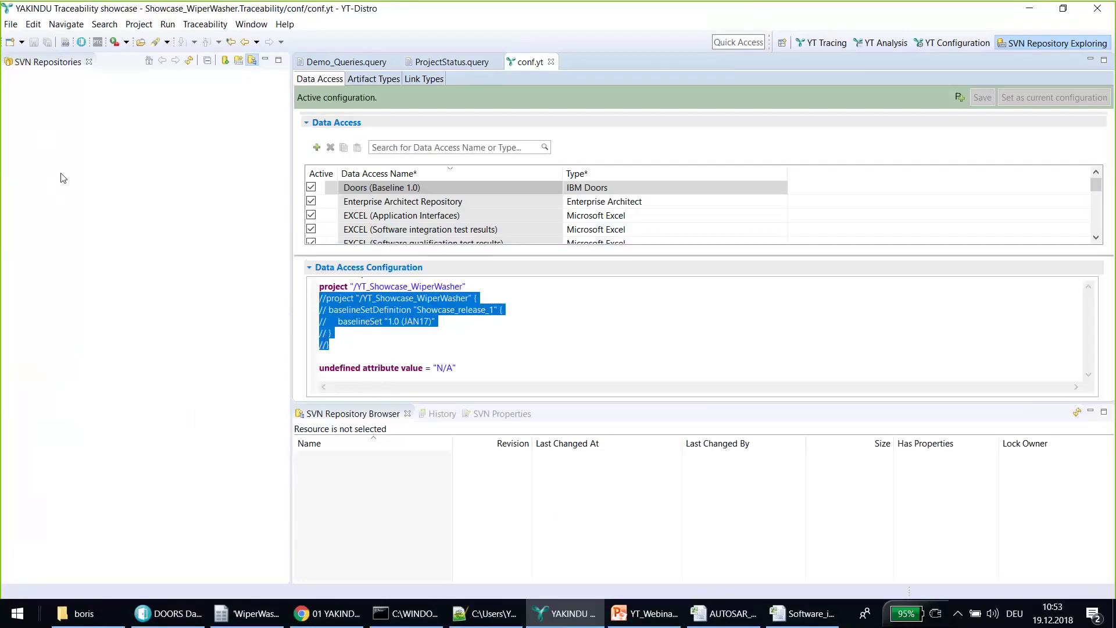
left_click(368, 352)
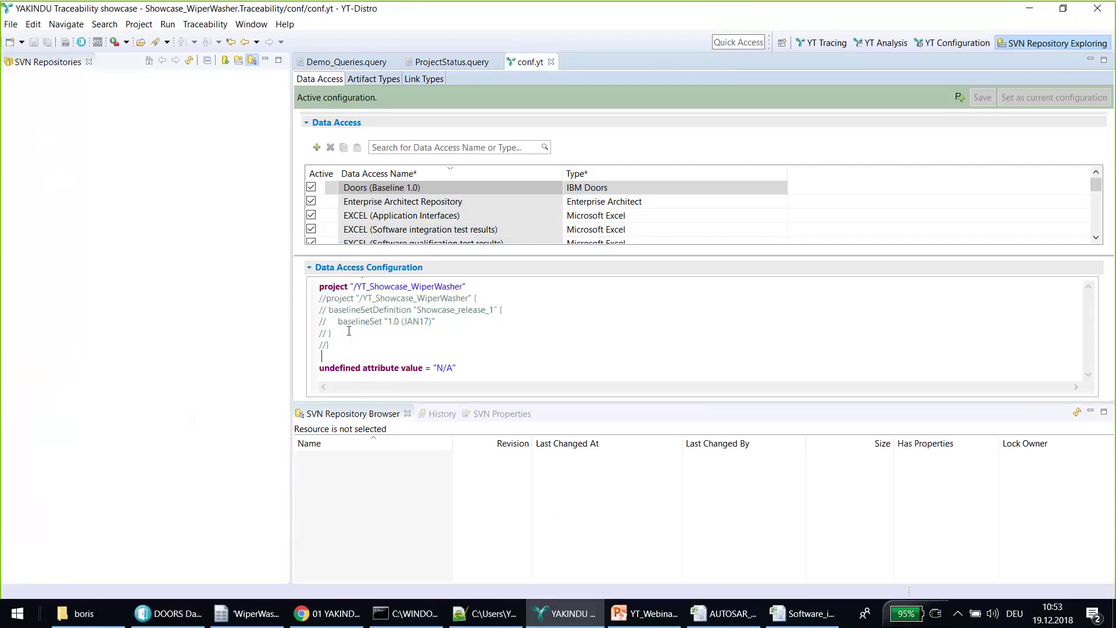
left_click_drag(337, 322, 494, 321)
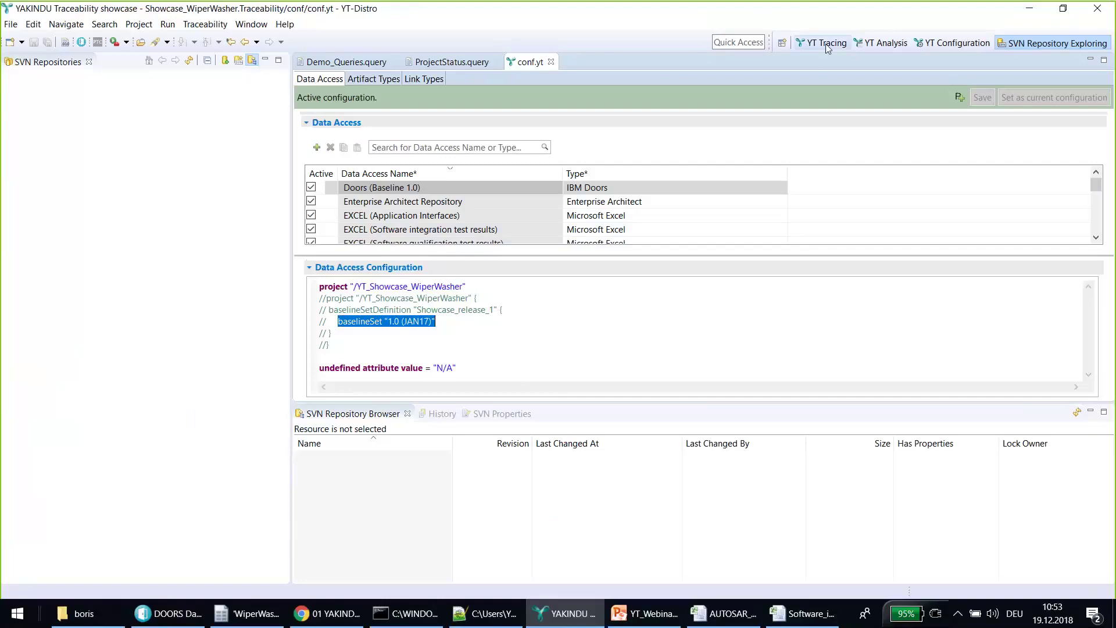
Minimize the editor area in the YT Analysis perspective and switch to the YT Tracing perspective
left_click(885, 46)
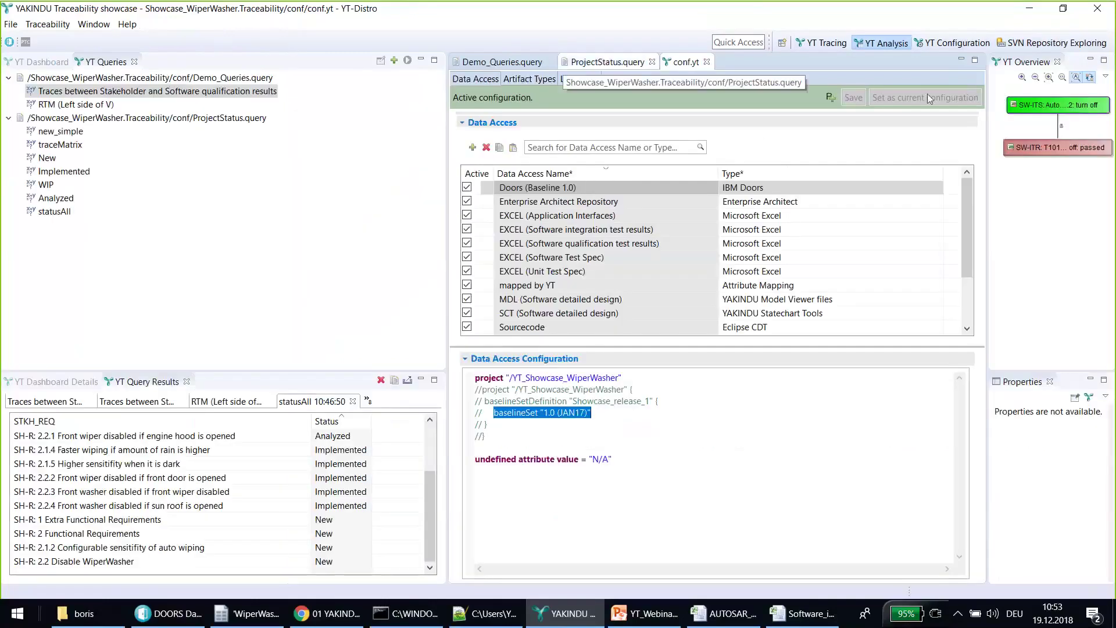
left_click(961, 60)
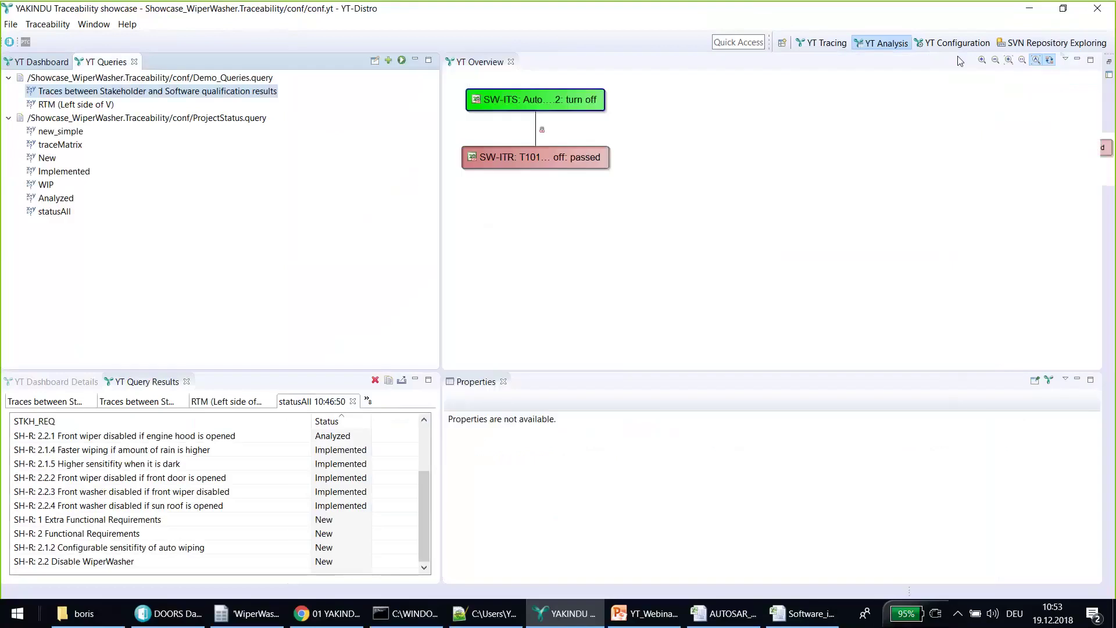
left_click(828, 47)
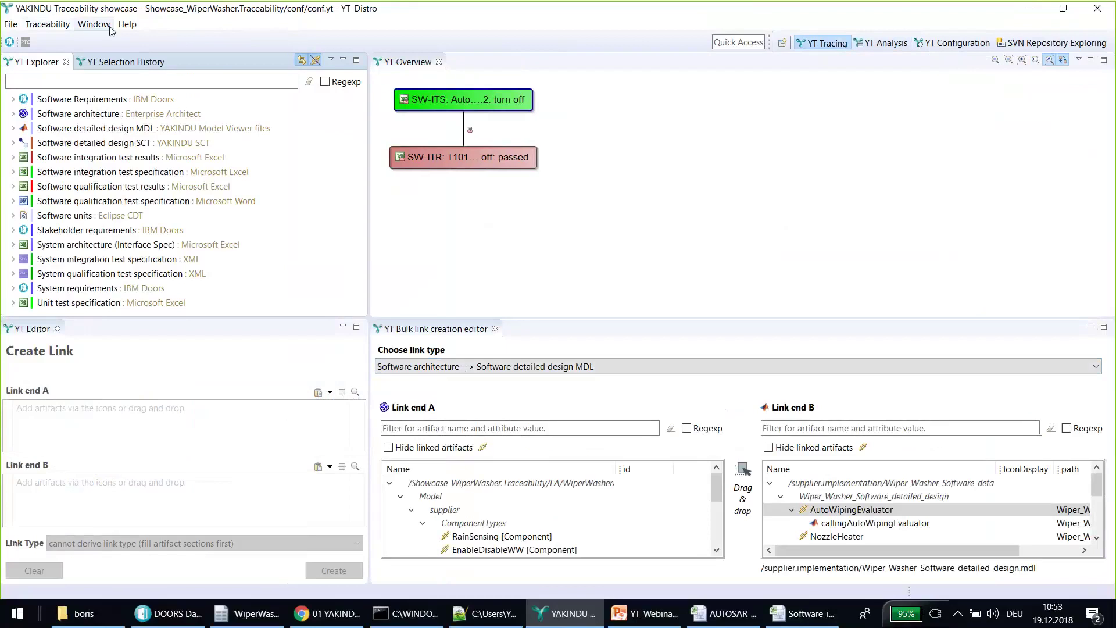
Run the Suspicious Links validation and expand the Warnings group in the YT Issues view
left_click(67, 26)
mouse_move(81, 84)
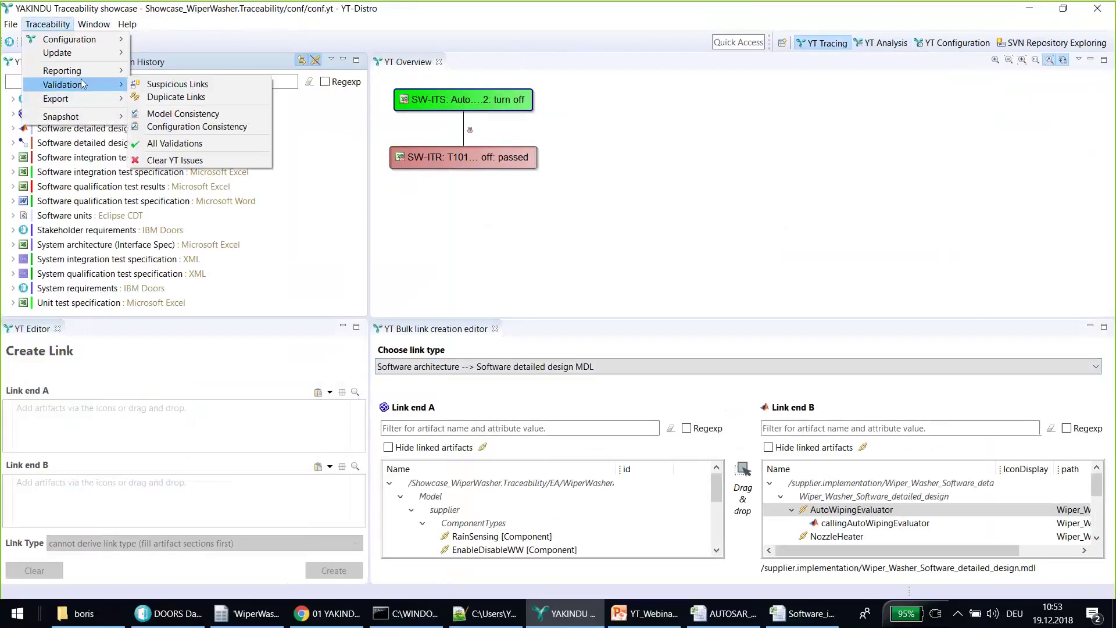
left_click(194, 85)
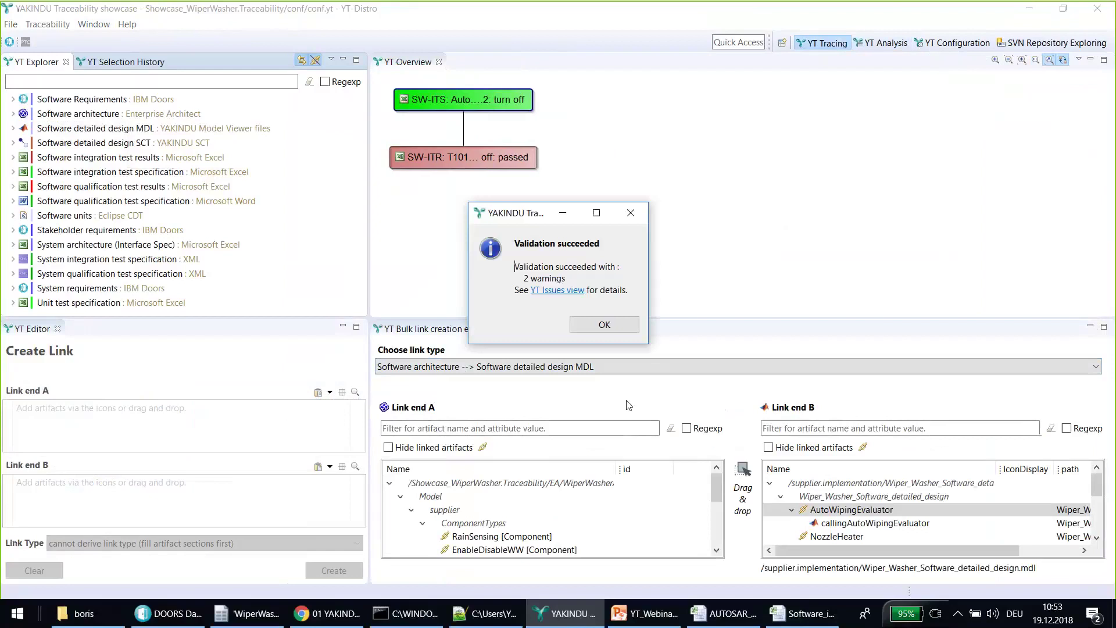
left_click(558, 290)
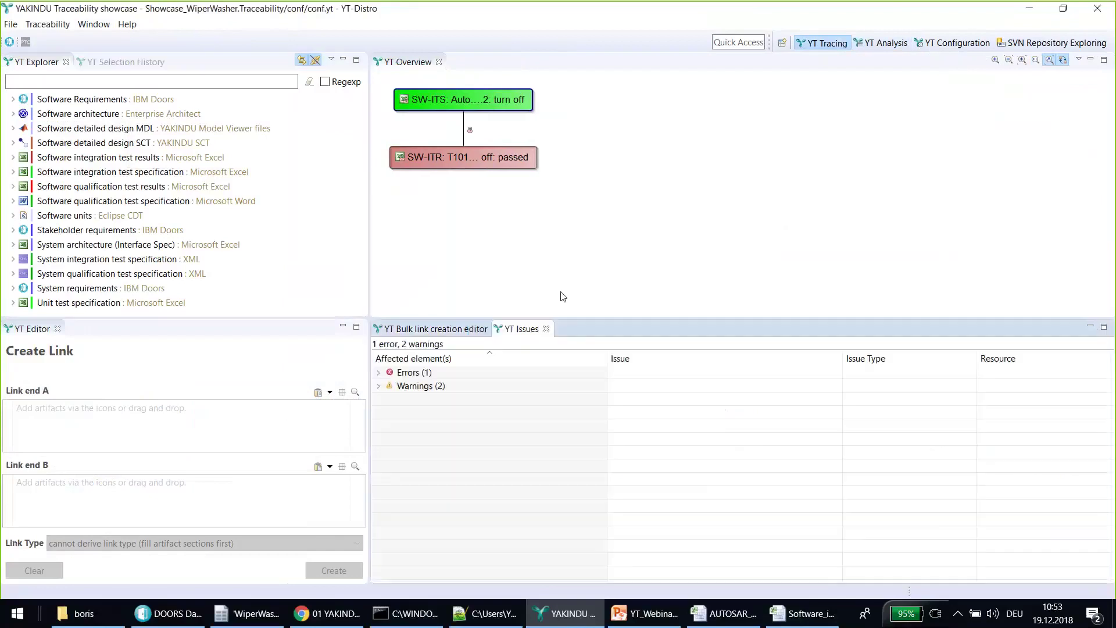
left_click(380, 387)
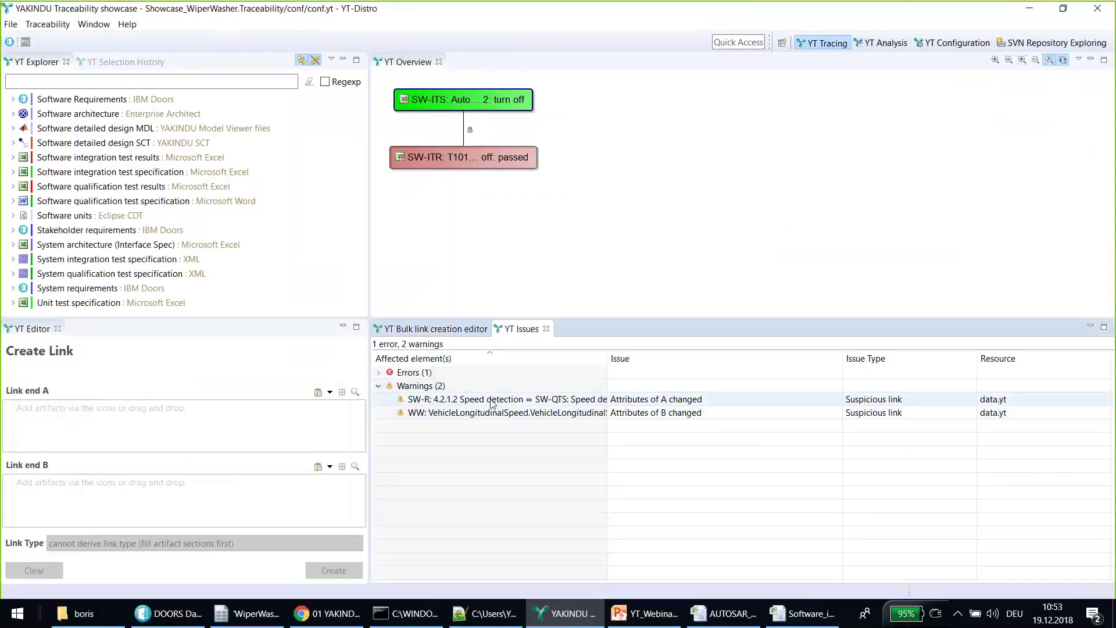
Inspect the suspicious SW-R 4.2.1.2 Speed detection link and compare the old and new values of its text attribute
double_click(516, 400)
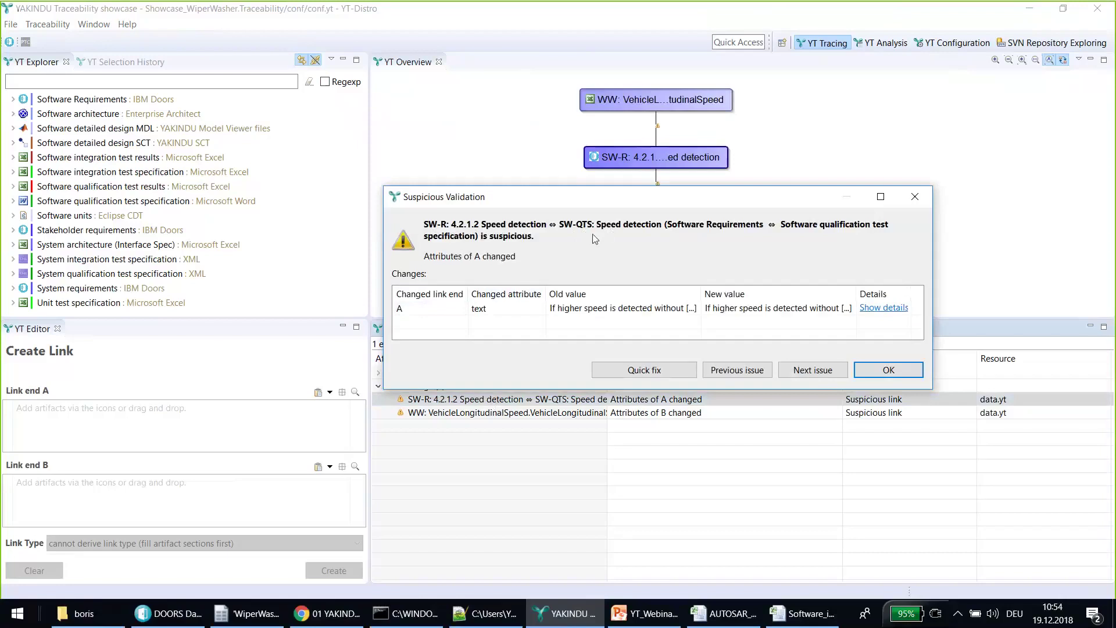
left_click(883, 308)
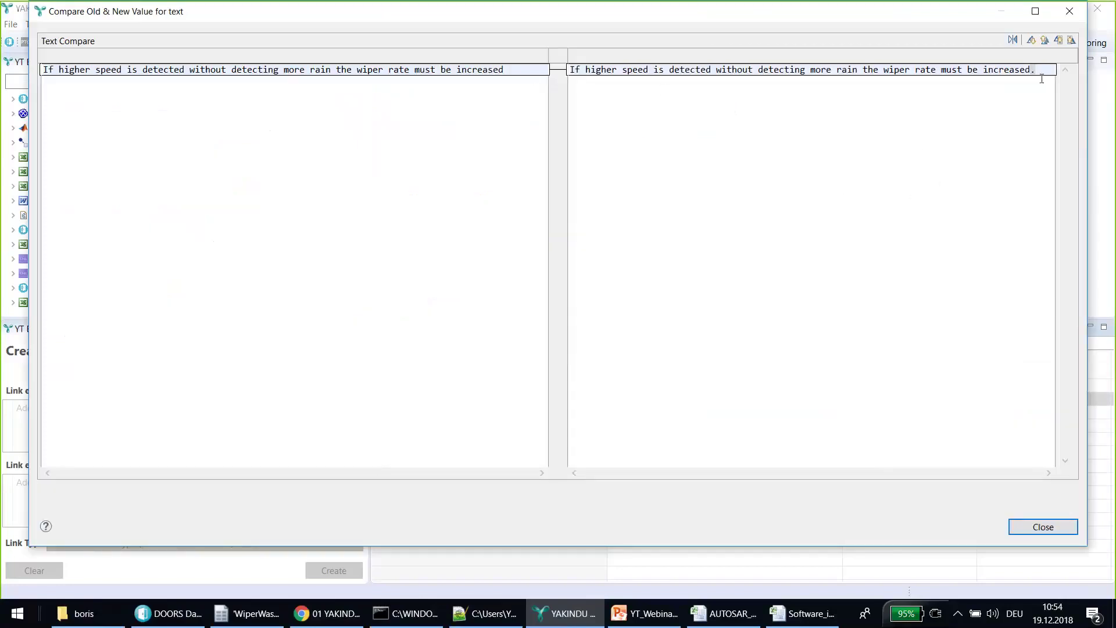
left_click_drag(1039, 72, 1029, 75)
left_click(1023, 532)
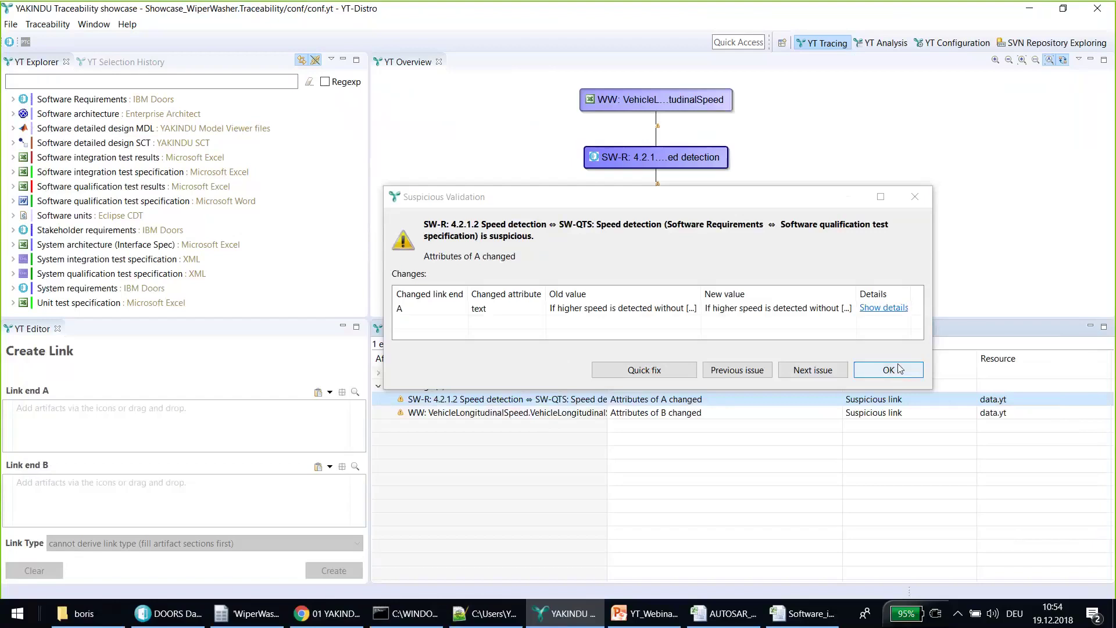
left_click(915, 198)
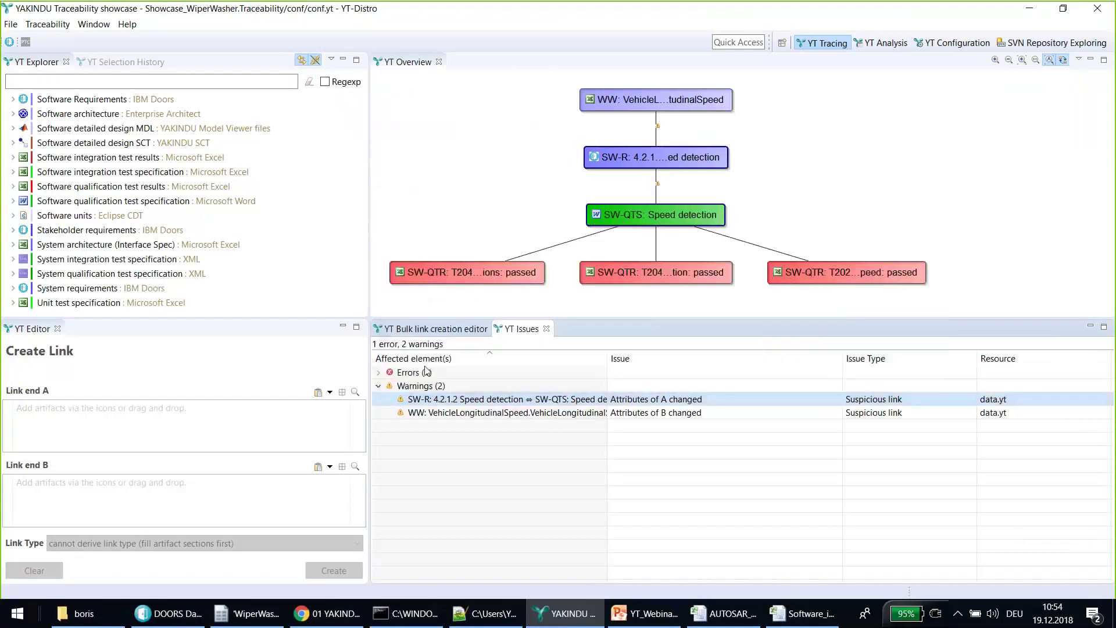
Apply the quick fix "Update version of A" to the SW-R 4.2.1.2 Speed detection suspicious link warning
right_click(482, 402)
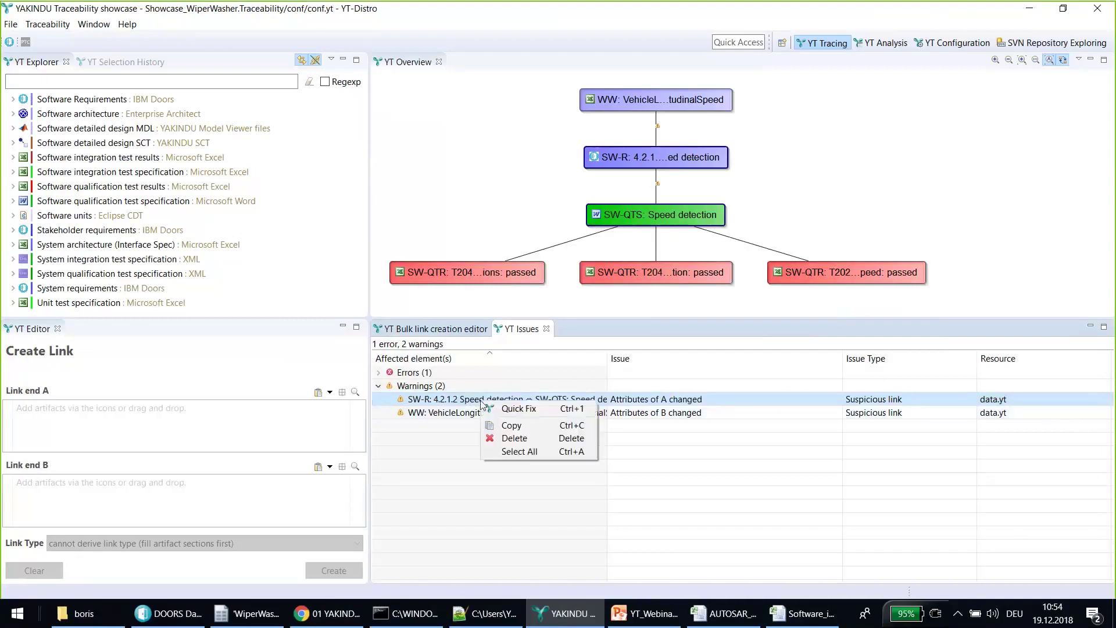
left_click(512, 410)
left_click(348, 124)
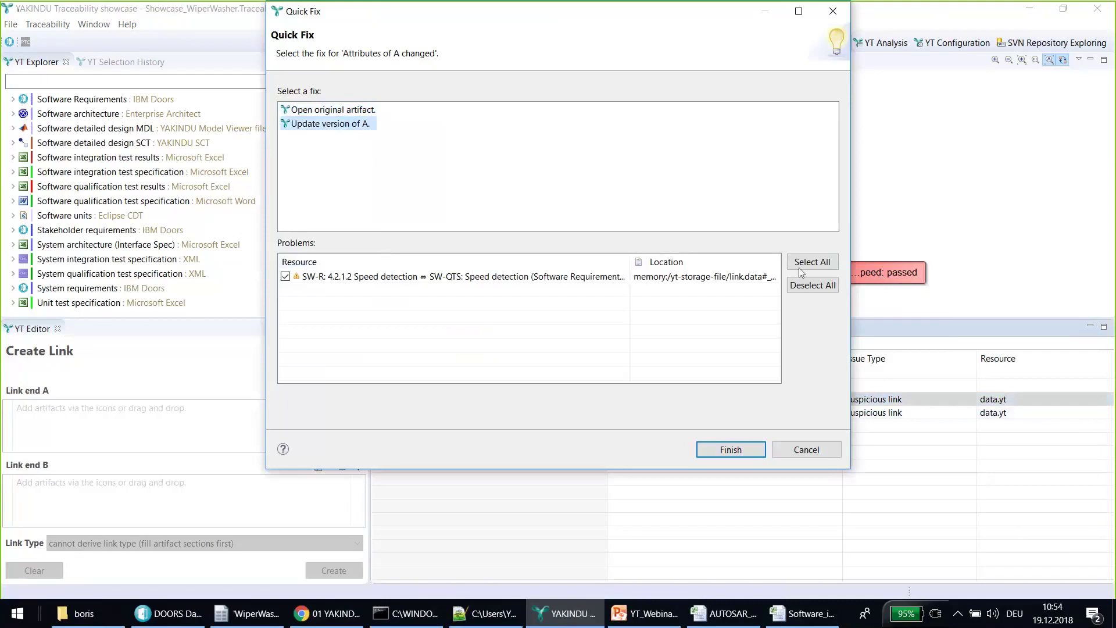
left_click(756, 452)
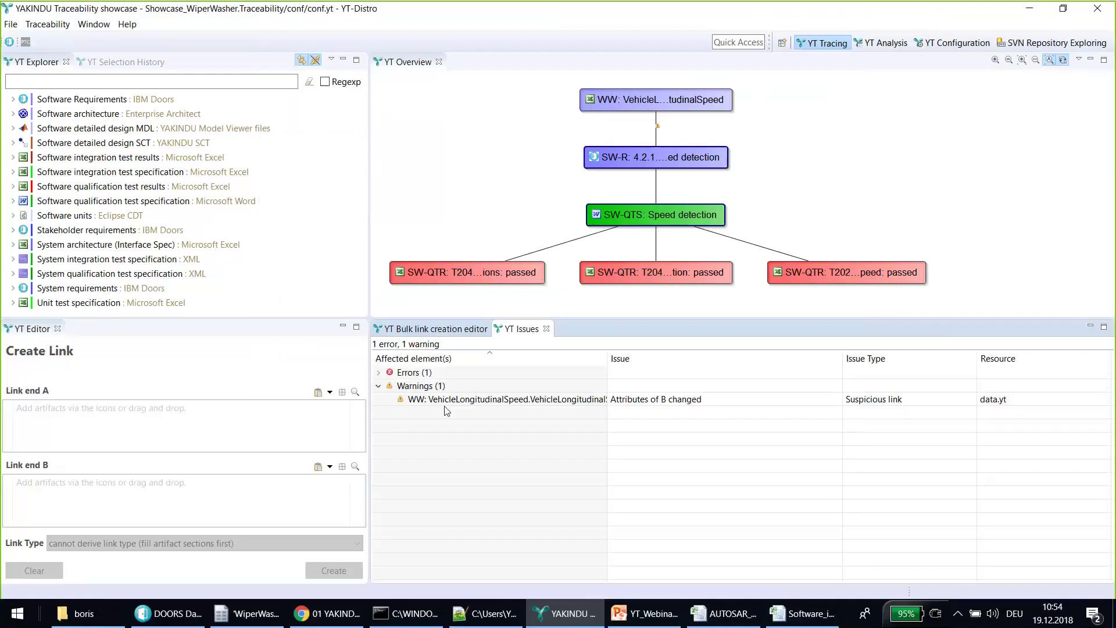
Browse the Stakeholder requirements artifacts in the YT Explorer and collapse the group again
double_click(40, 231)
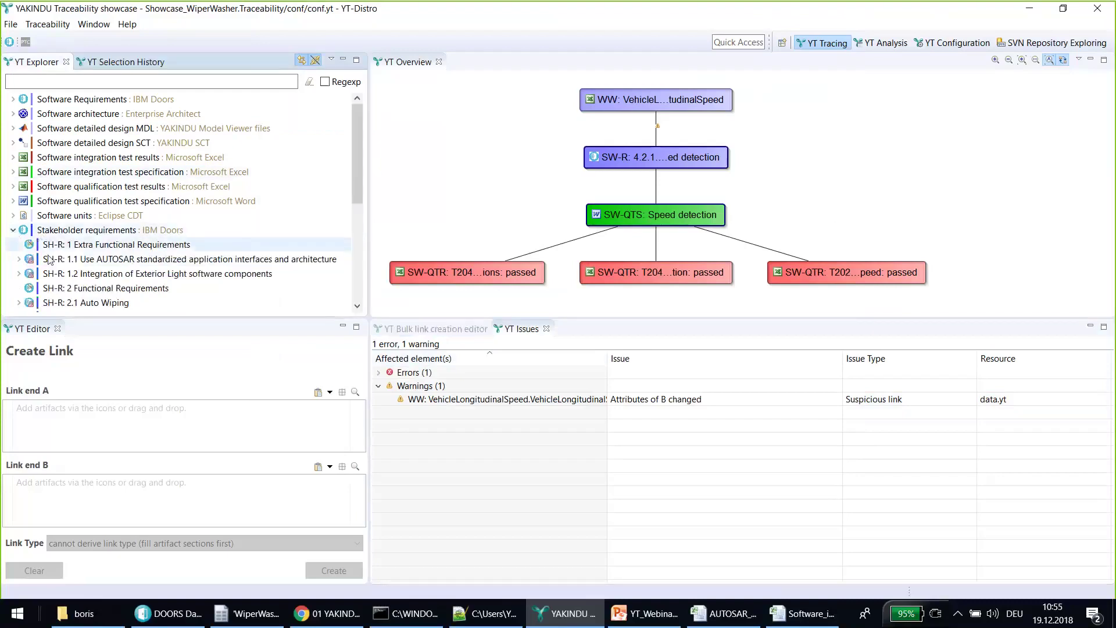
scroll(54, 289, "down", 2)
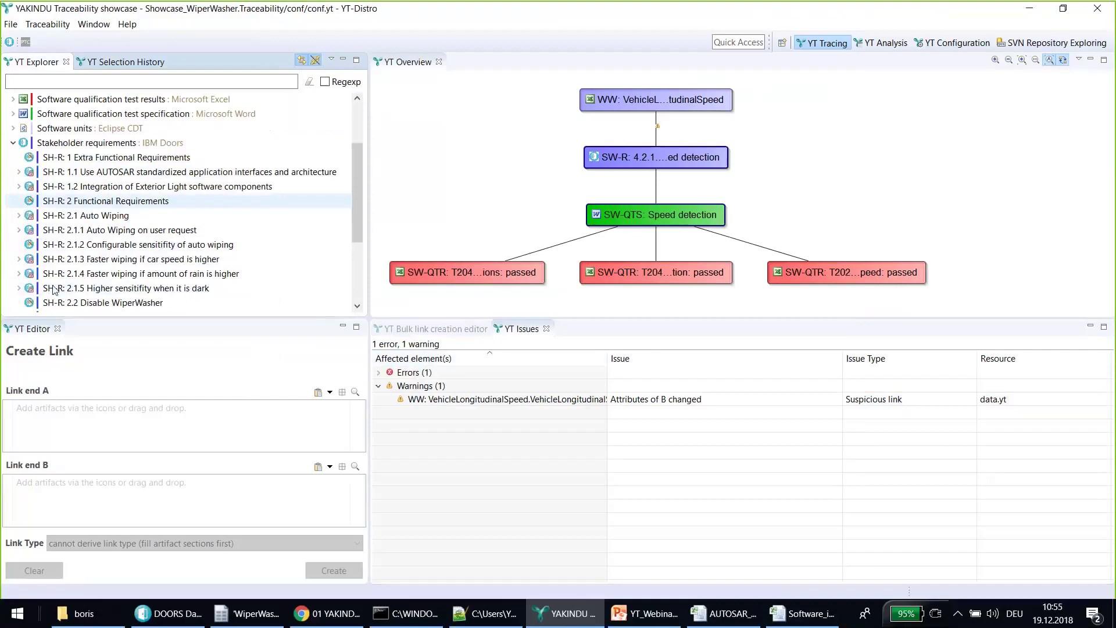
scroll(53, 289, "up", 1)
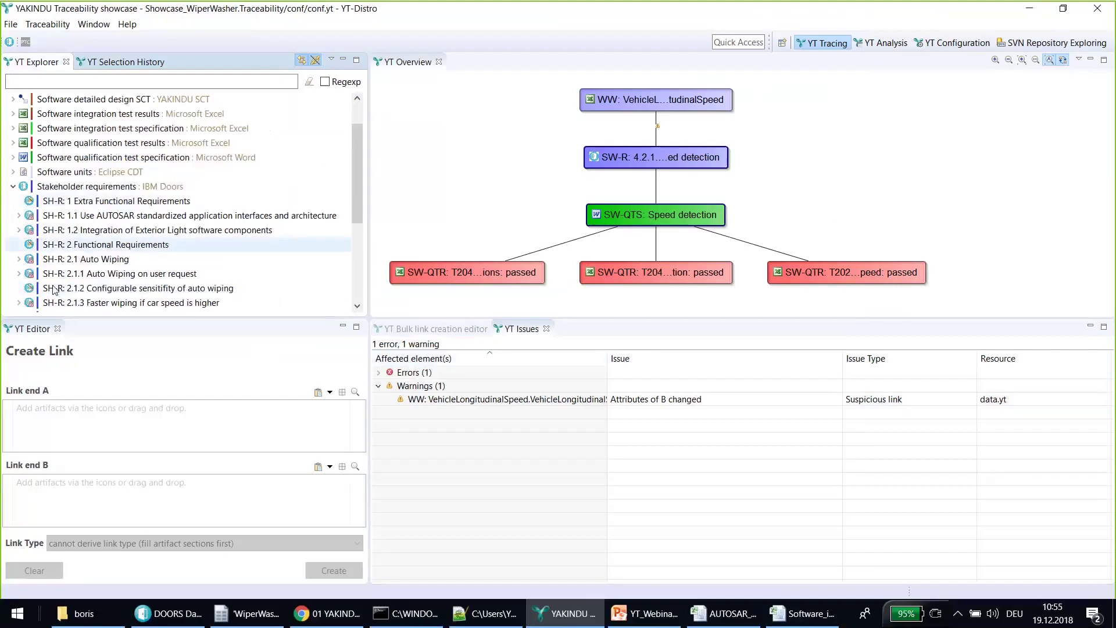
left_click(13, 187)
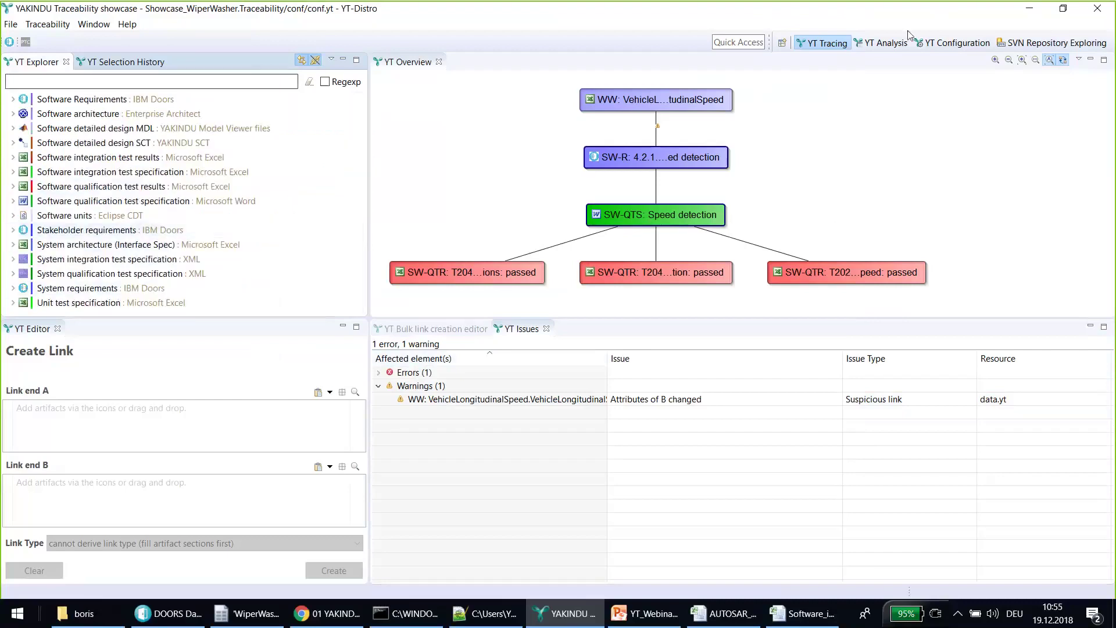
Add a new classification named "verifies" to the link types in the YT Configuration perspective
left_click(959, 46)
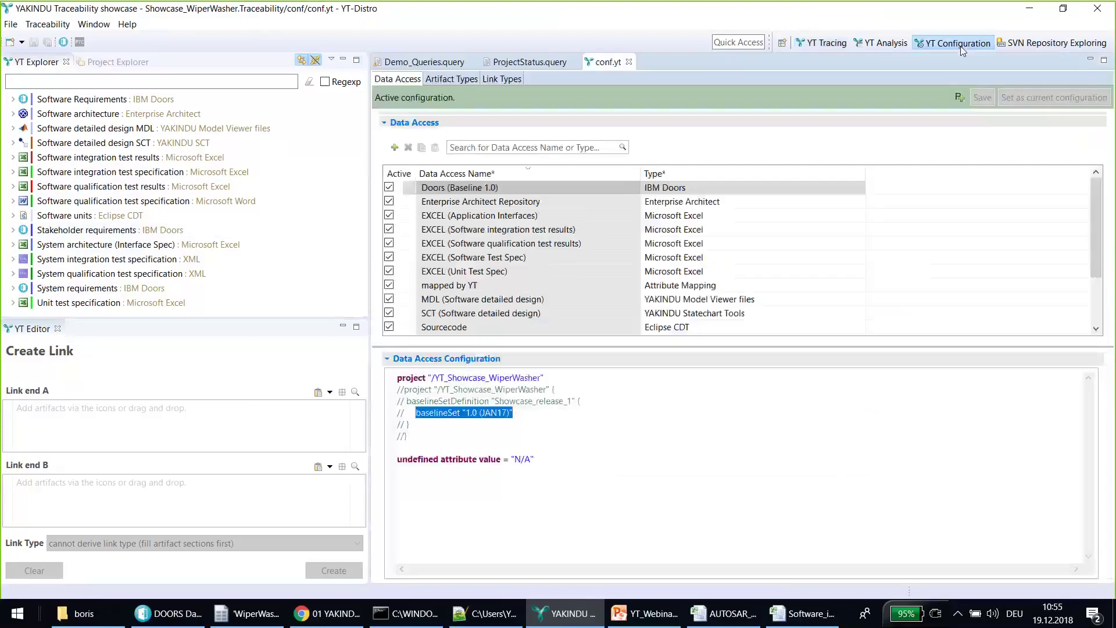
left_click(494, 79)
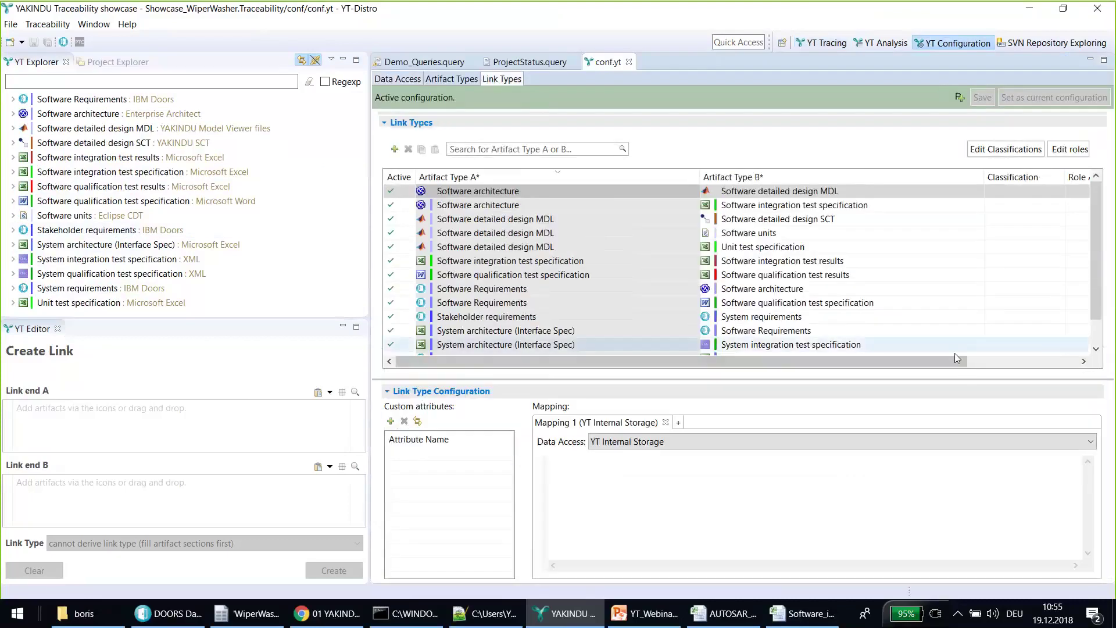
scroll(954, 353, "right", 3)
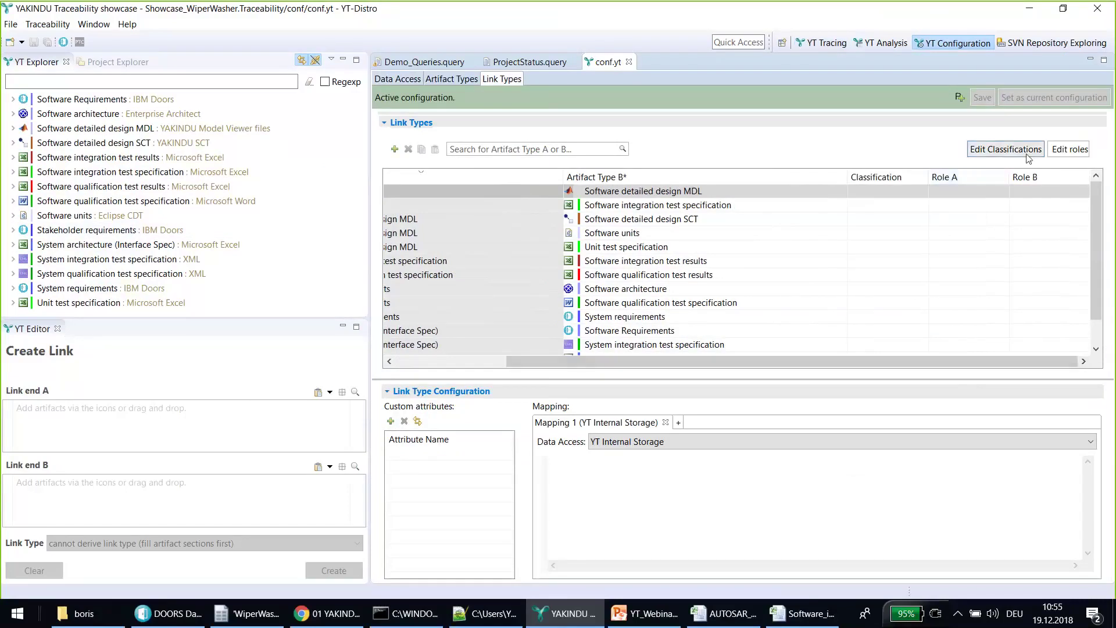
left_click(1006, 150)
type("ve")
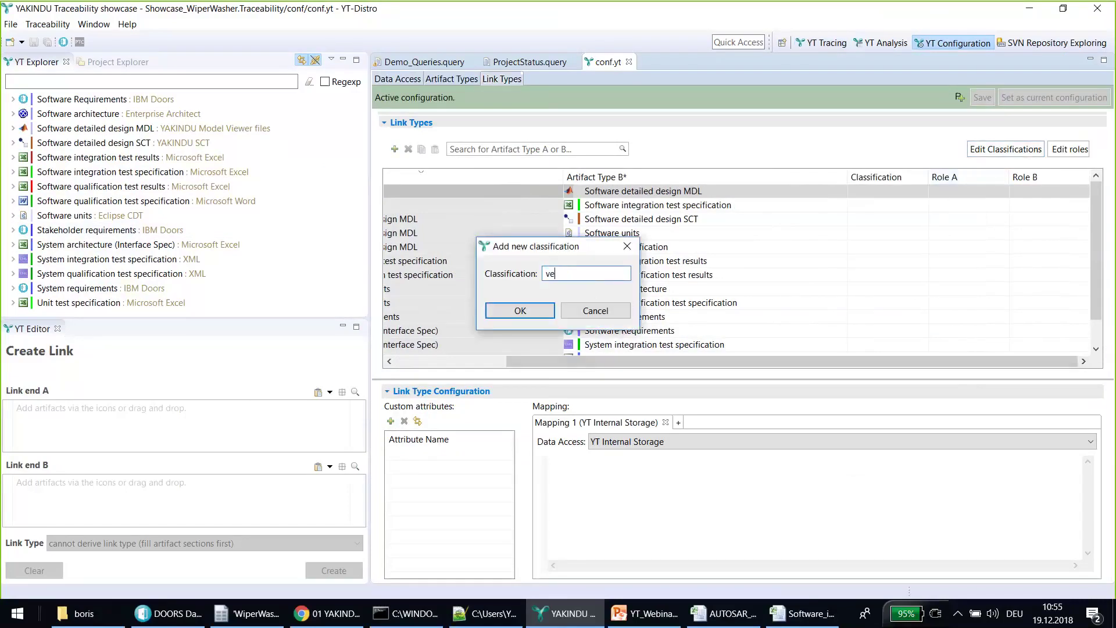
type("rifies")
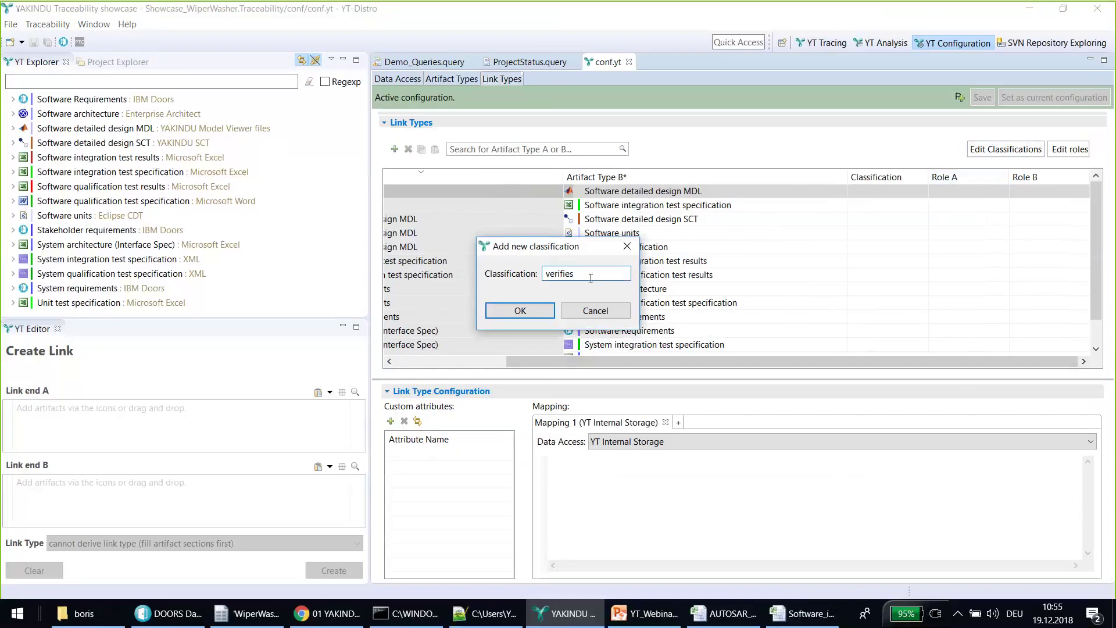
key("Return")
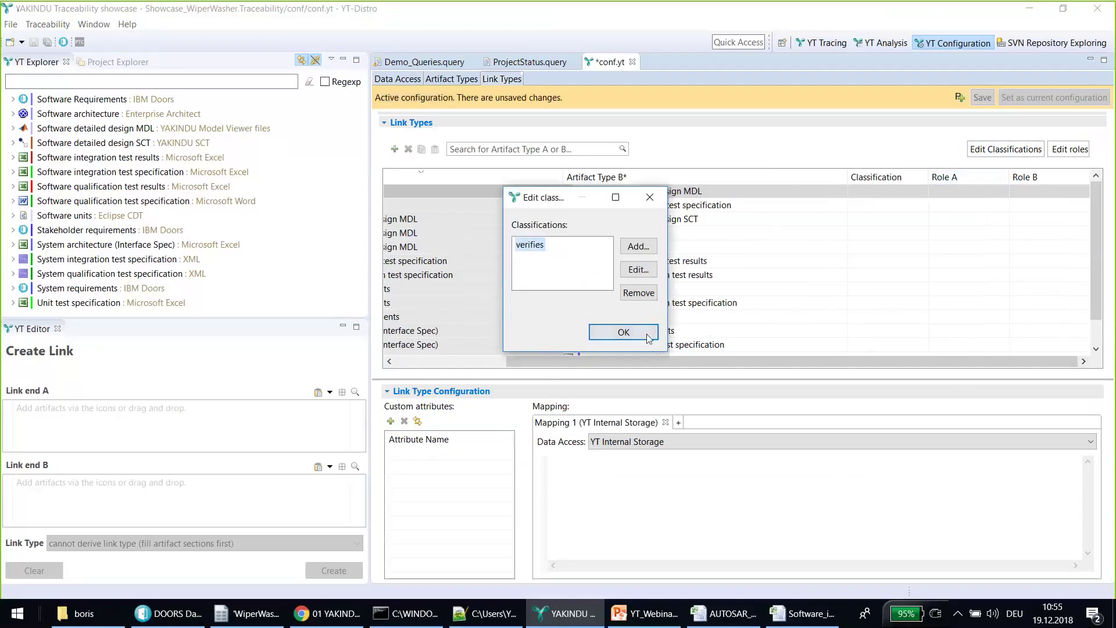
left_click(623, 332)
Try to assign the "verifies" classification to the link type from Software architecture to Software detailed design MDL
left_click(916, 191)
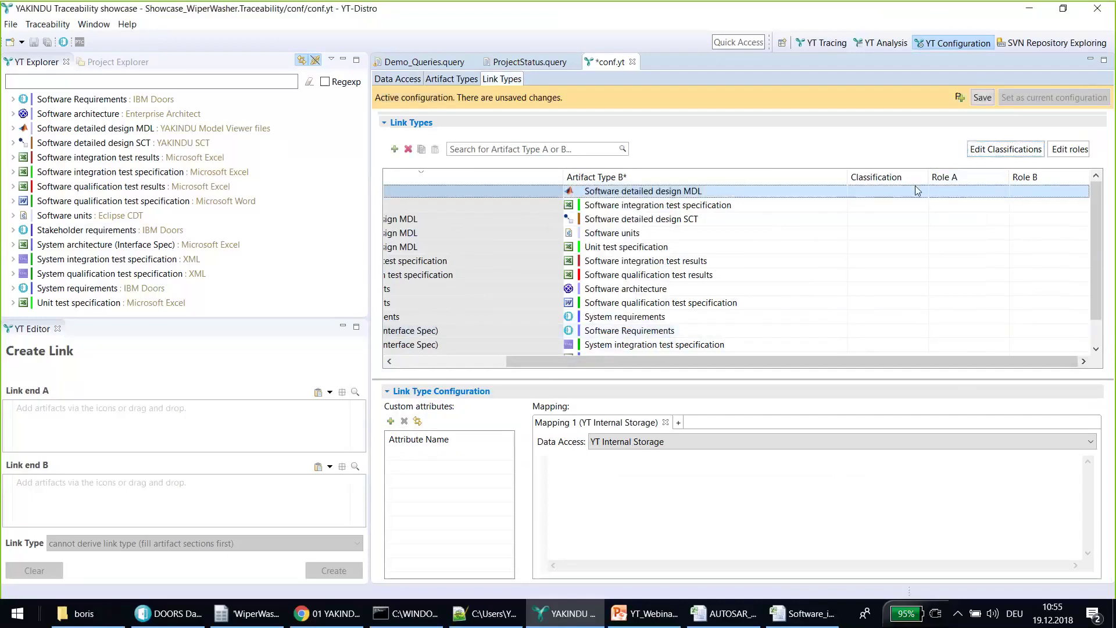
left_click(879, 189)
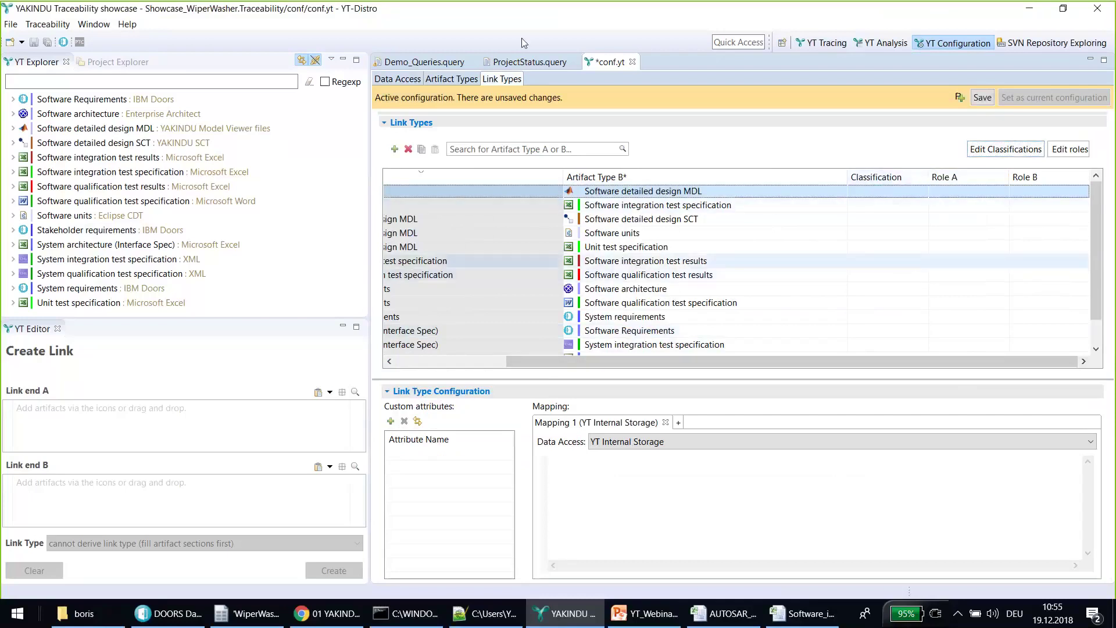
left_click(993, 149)
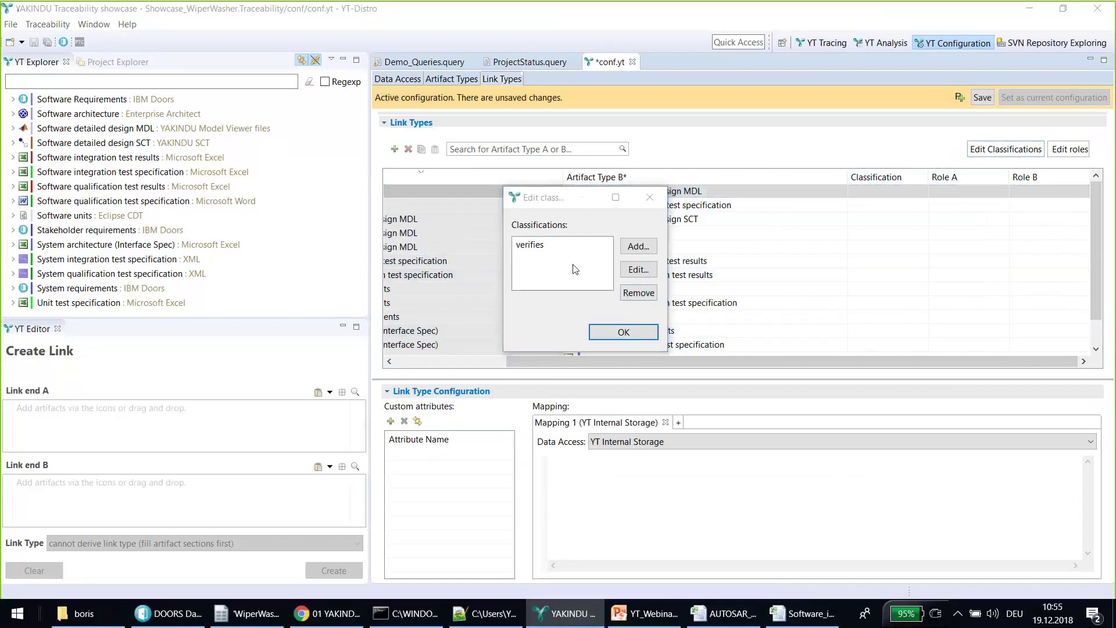
left_click(529, 245)
left_click(630, 338)
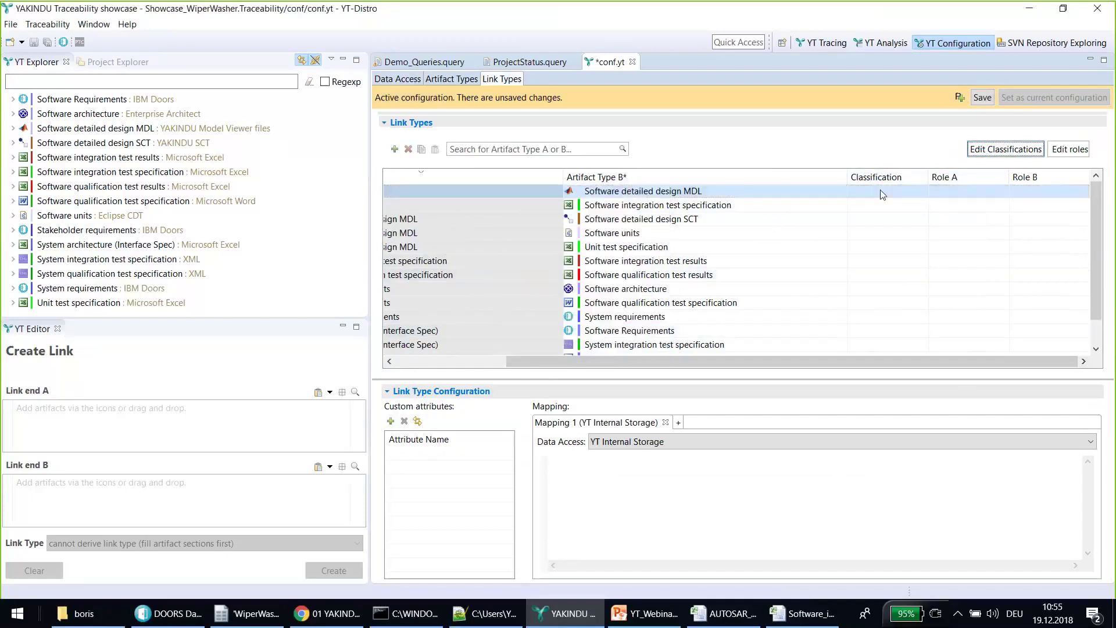
right_click(899, 197)
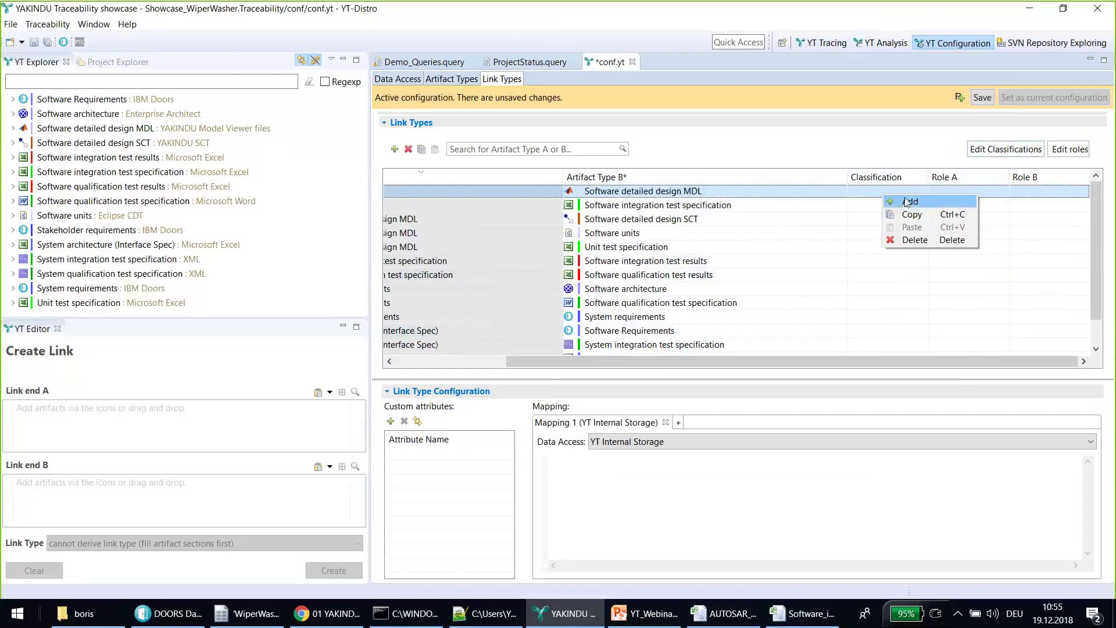
left_click(907, 201)
left_click(712, 357)
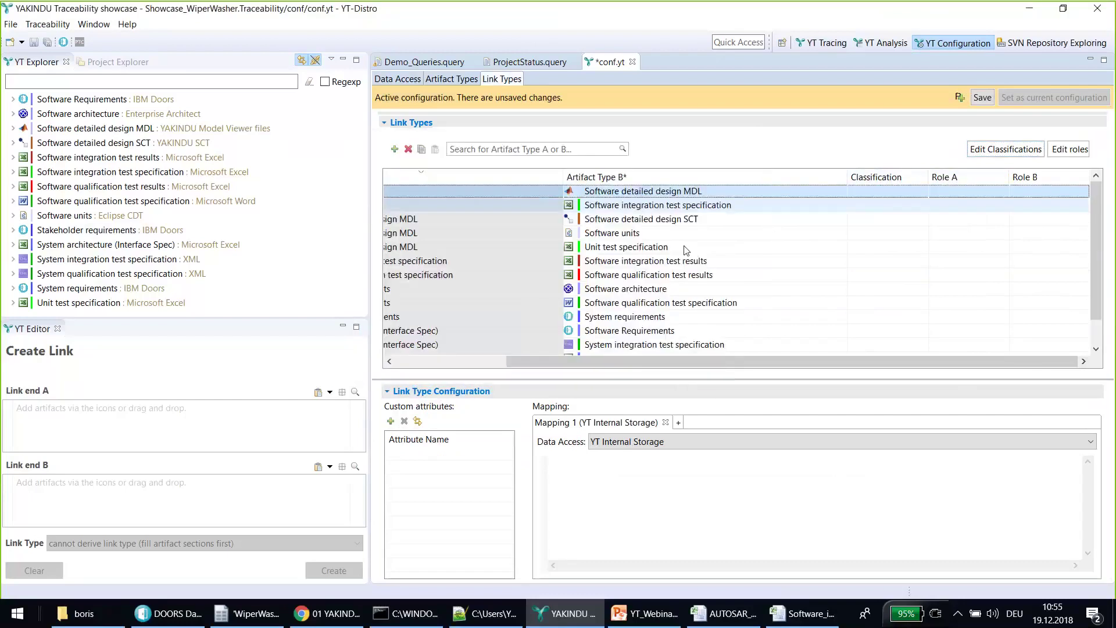
left_click_drag(684, 361, 500, 354)
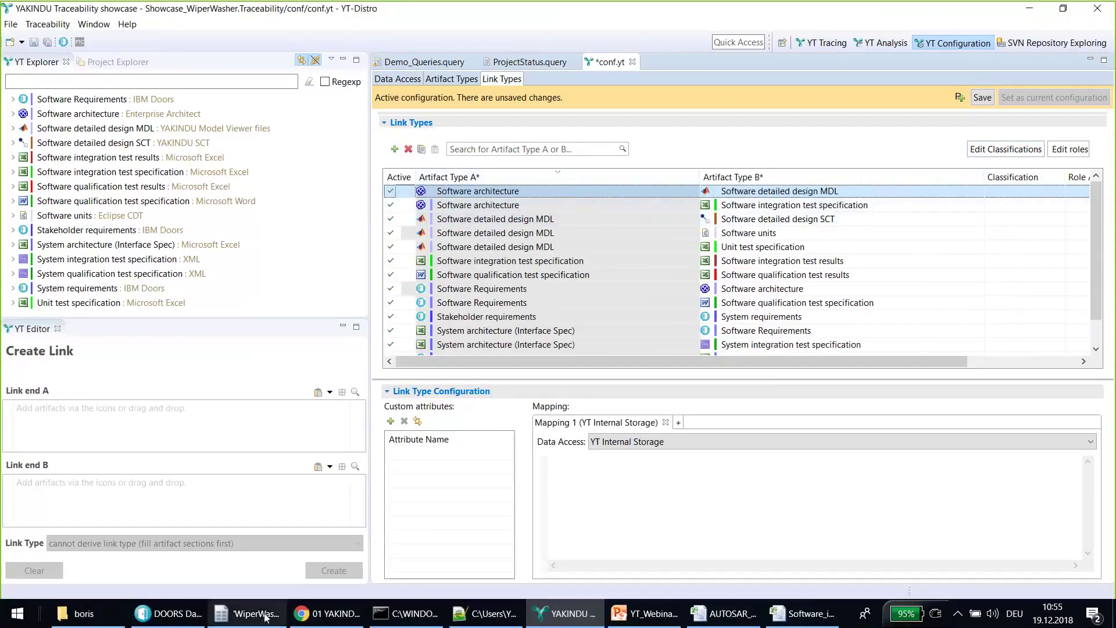
Switch to the YT_Webinar_KPI PowerPoint presentation and show the closing "Thank you for your attention" slide 22
left_click(103, 546)
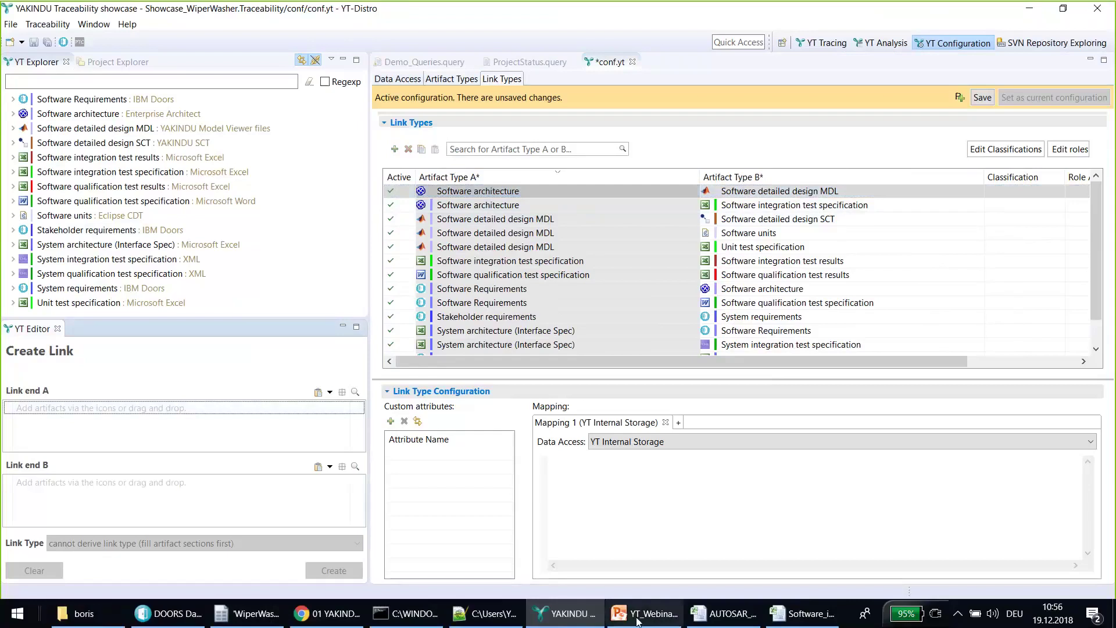
mouse_move(637, 621)
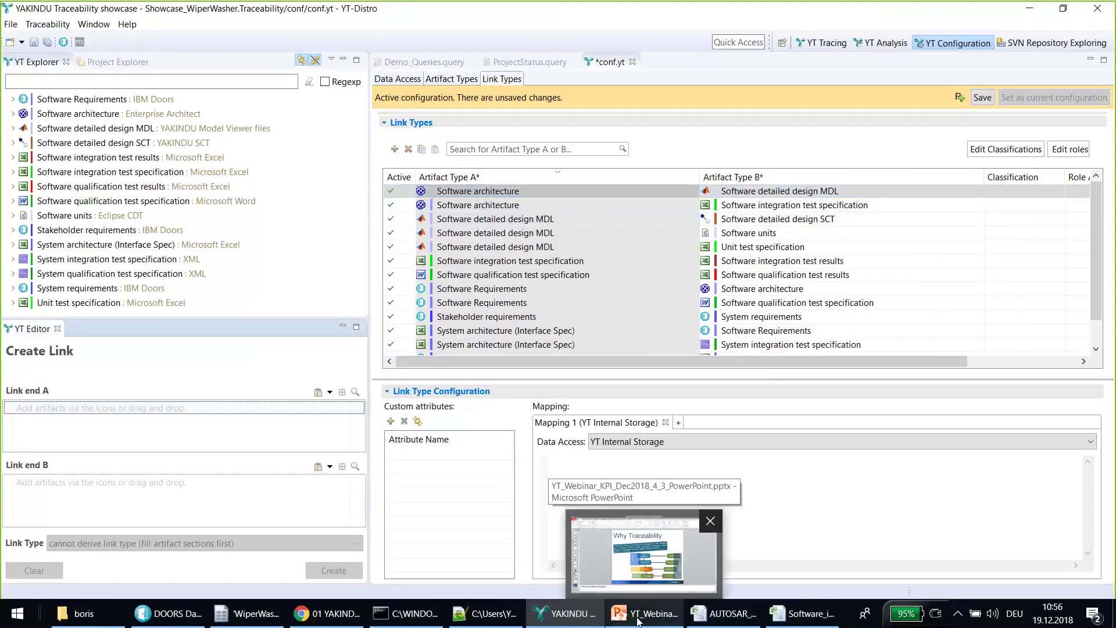
left_click(638, 617)
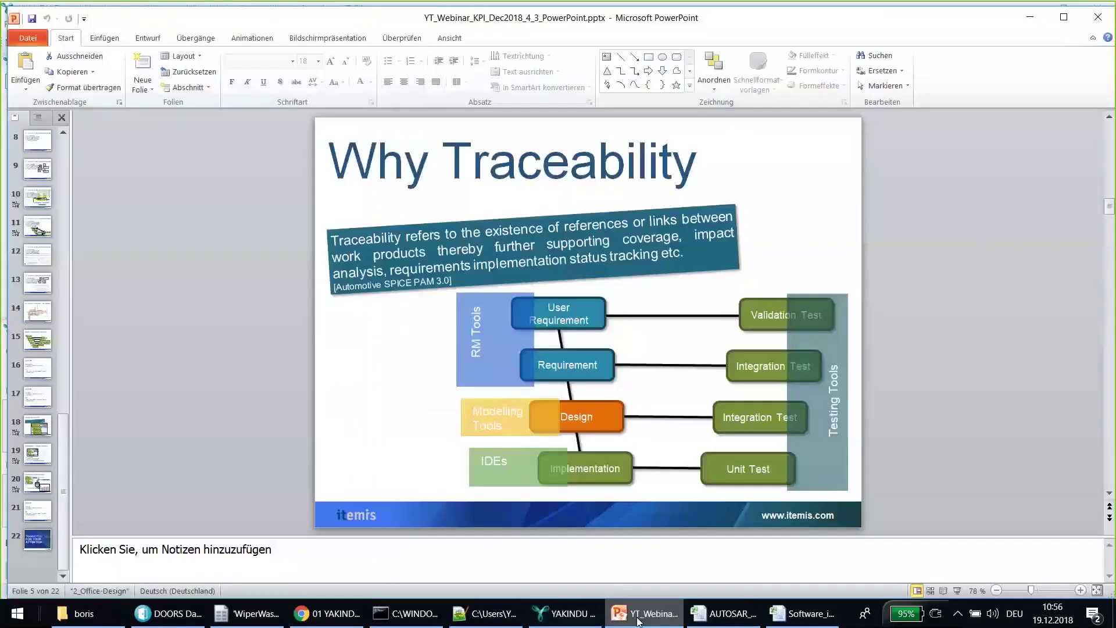
left_click(30, 543)
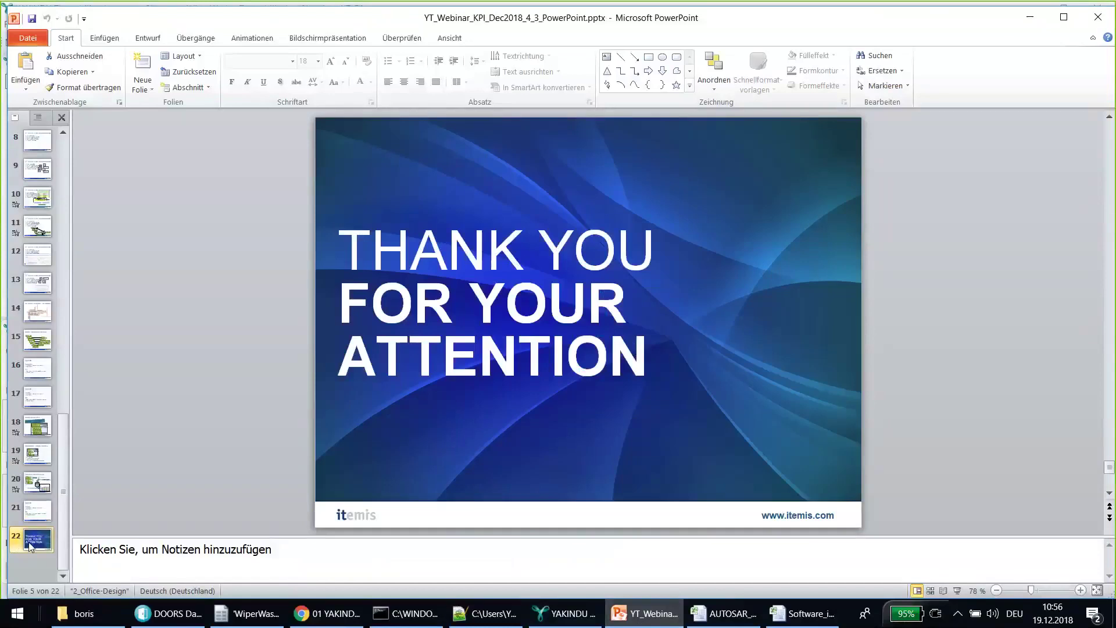